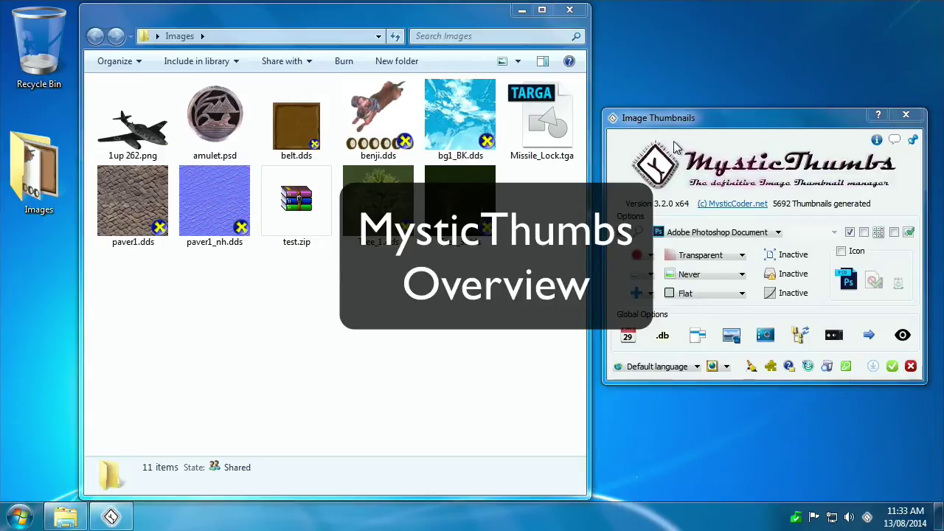
Move the Image Thumbnails window slightly higher on the desktop, beside the Images folder.
left_click_drag(691, 134, 693, 99)
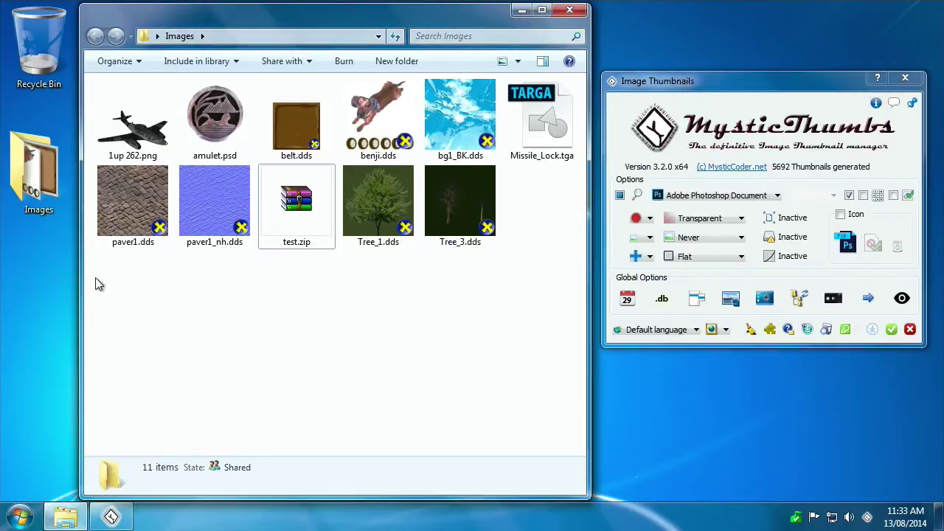
key("alt+Tab")
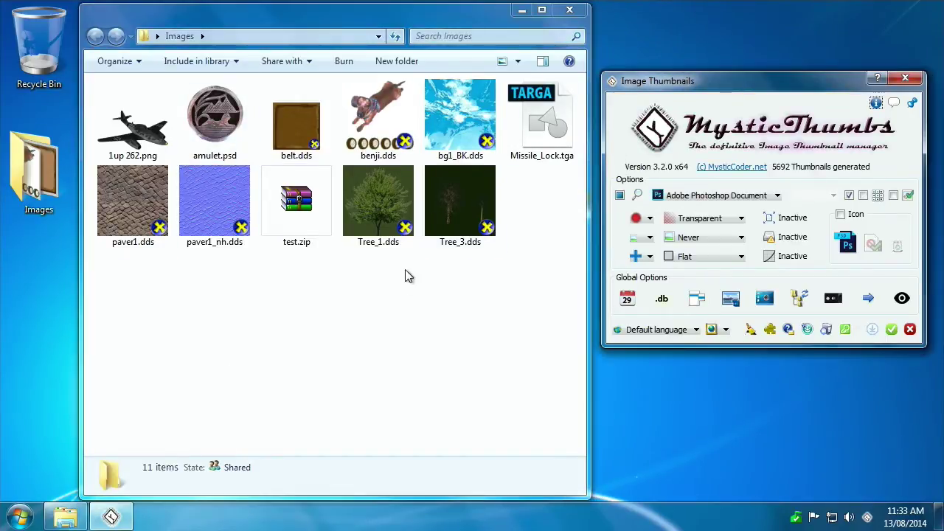
left_click(398, 350)
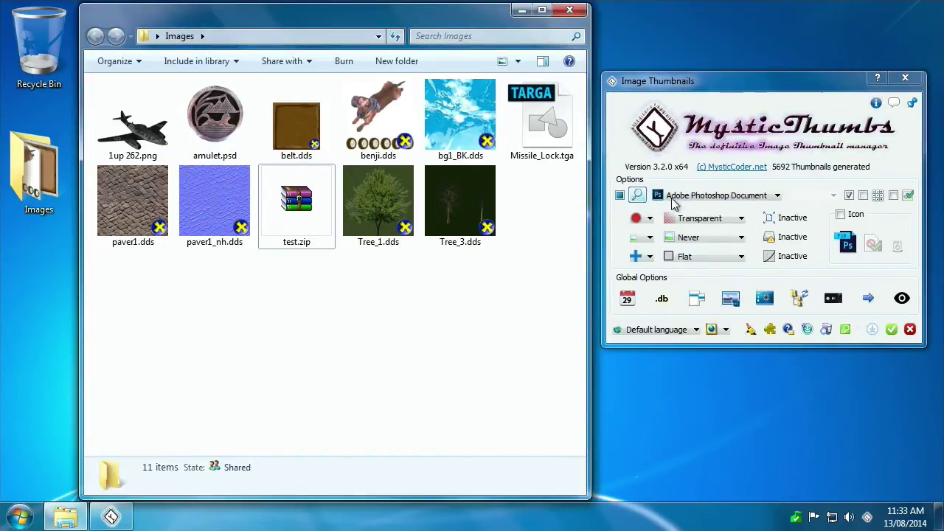
left_click(457, 244)
left_click(447, 278)
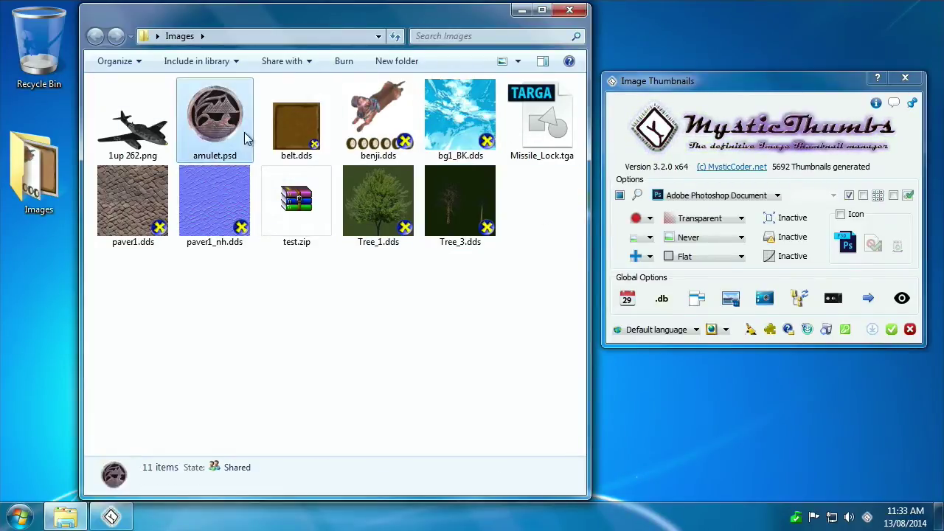
Examine how amulet.psd, belt.dds, test.zip and Missile_Lock.tga are previewed in the Images folder.
left_click(218, 146)
left_click(306, 151)
left_click(297, 247)
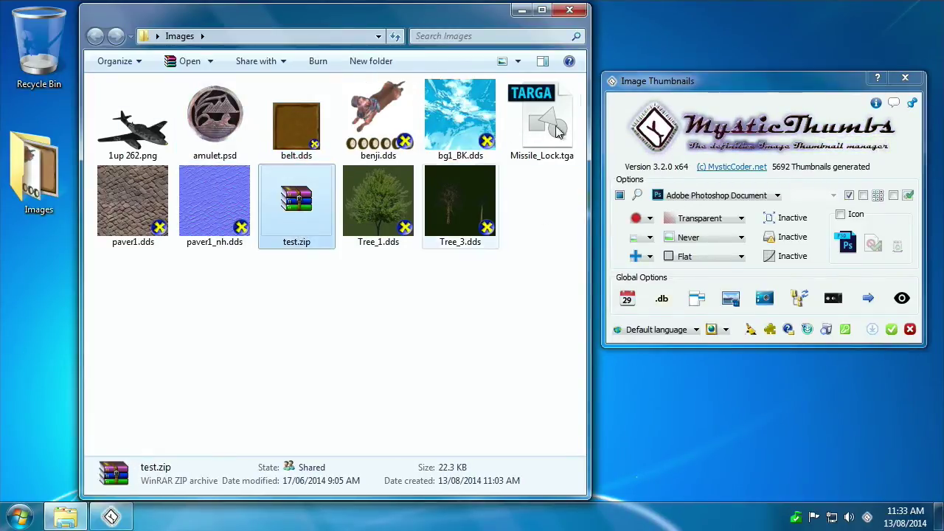
left_click(568, 130)
left_click(507, 259)
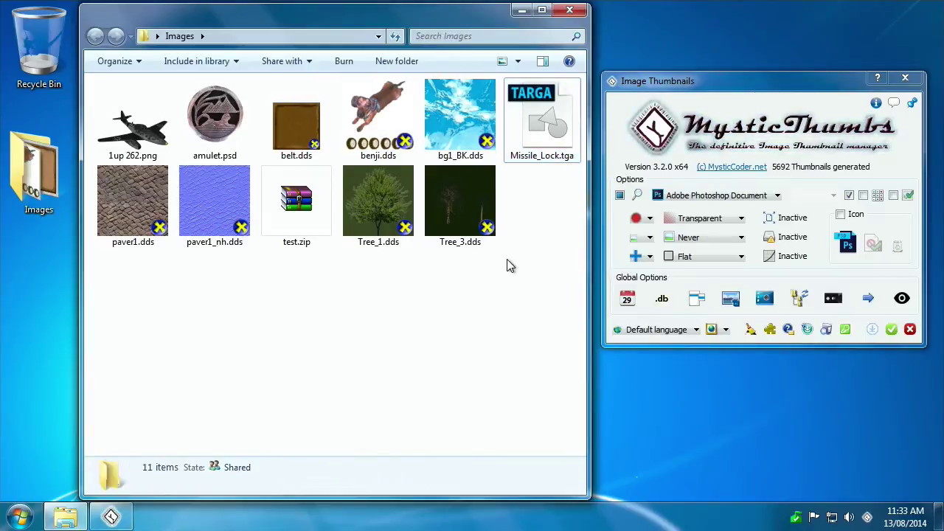
Examine the icon and file details of Missile_Lock.tga in the Images folder.
left_click(544, 149)
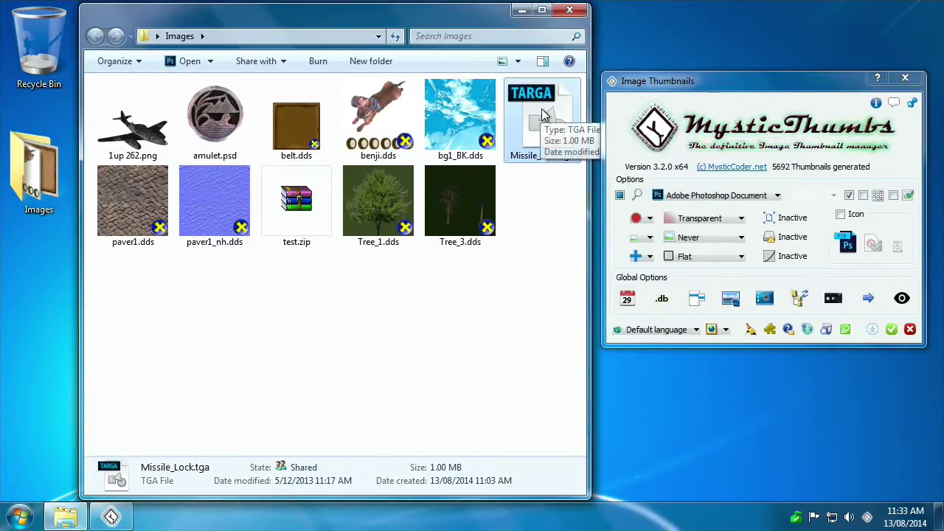
left_click(546, 180)
left_click(544, 158)
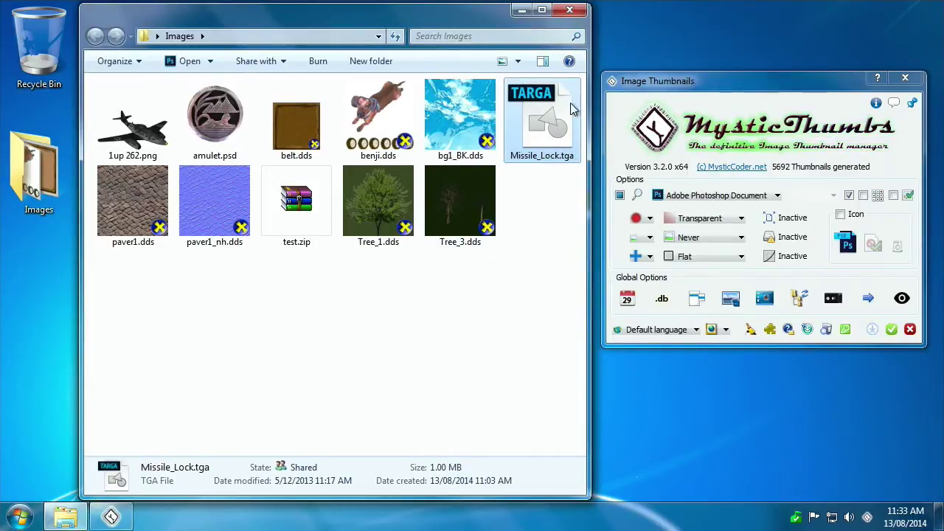
left_click(531, 251)
left_click(541, 137)
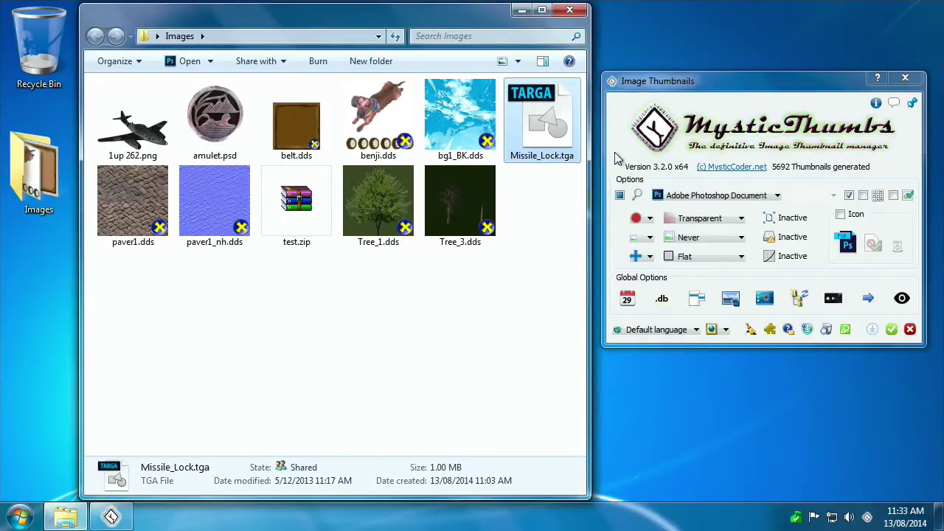
left_click(555, 188)
left_click(562, 152)
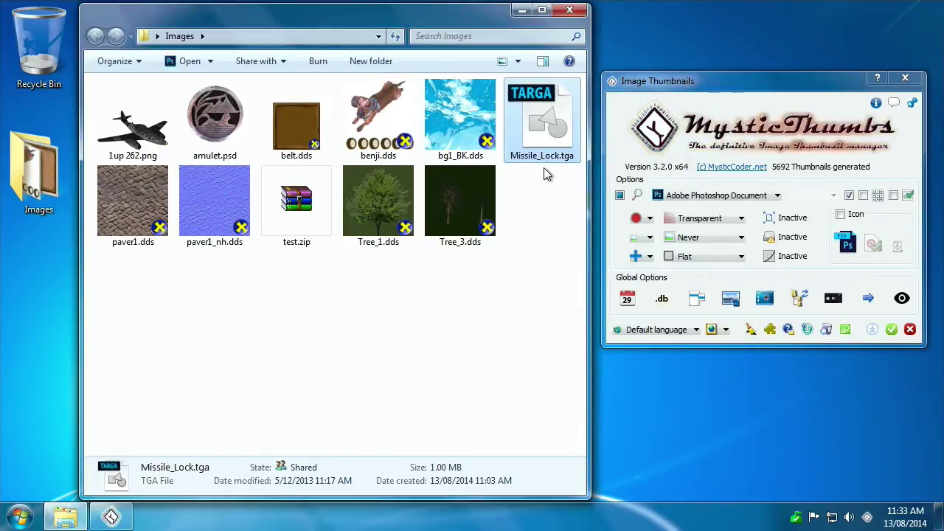
left_click(542, 196)
left_click(549, 133)
left_click(557, 178)
left_click(555, 144)
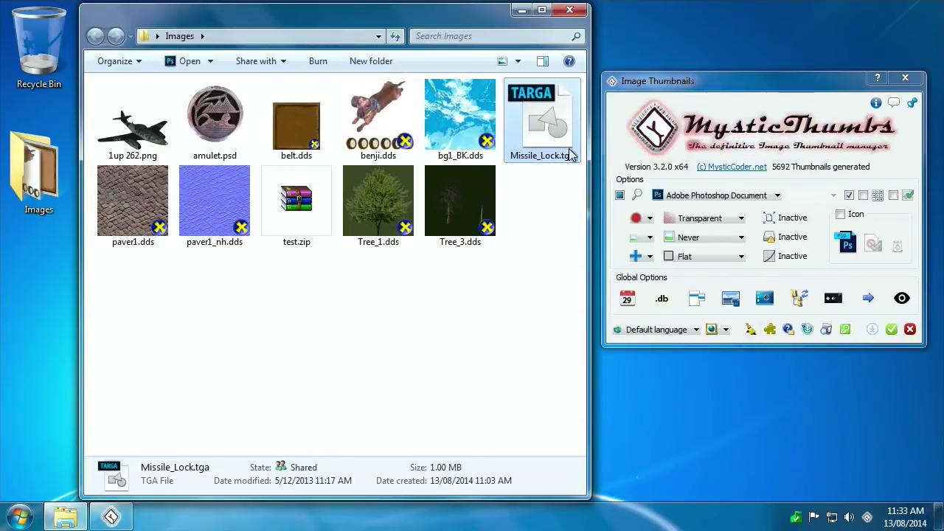
left_click(532, 83)
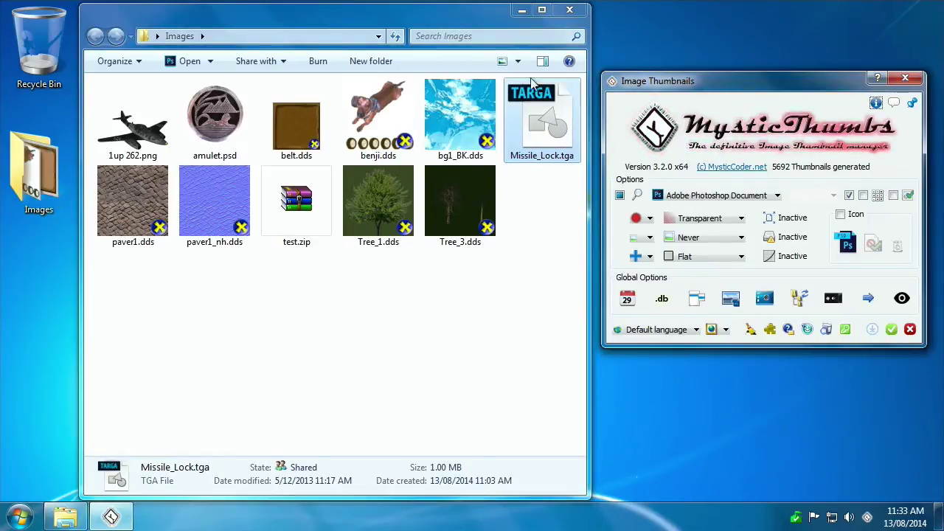
left_click(491, 20)
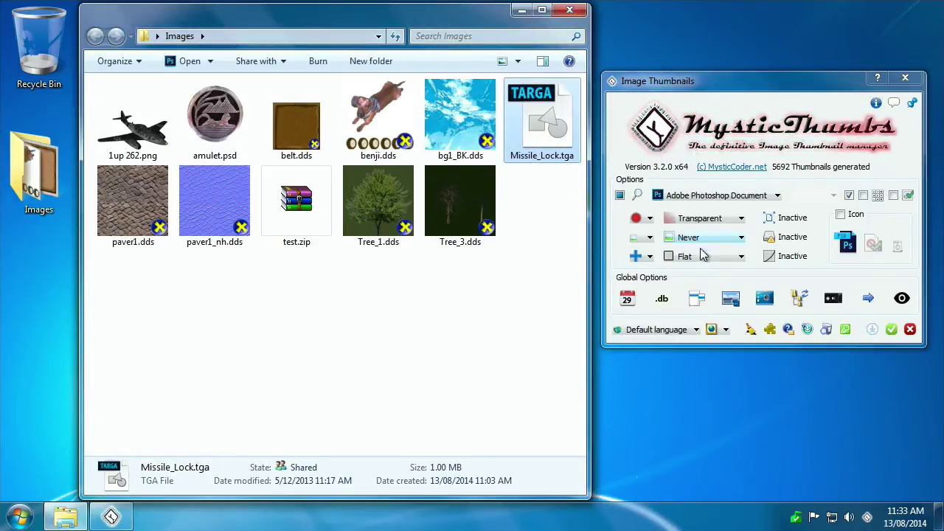
Close the Image Thumbnails control panel and reopen it.
left_click(655, 224)
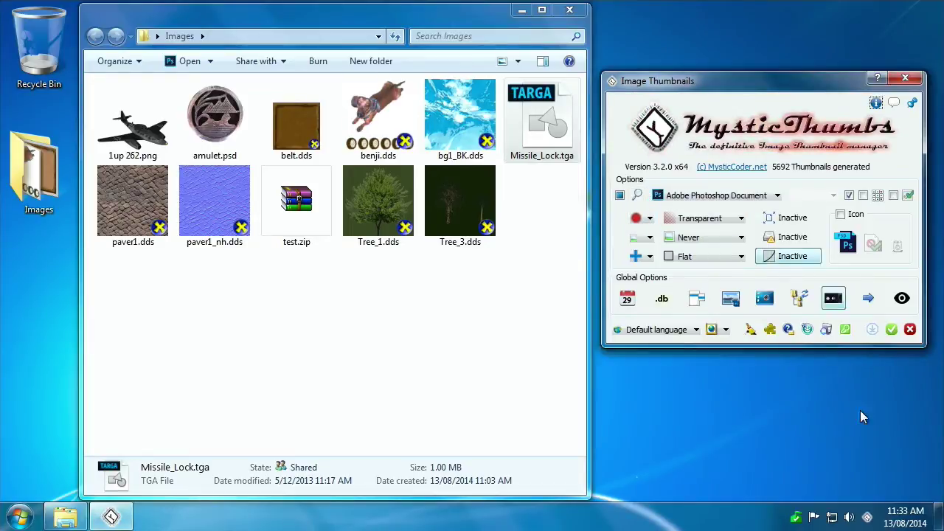
left_click(905, 78)
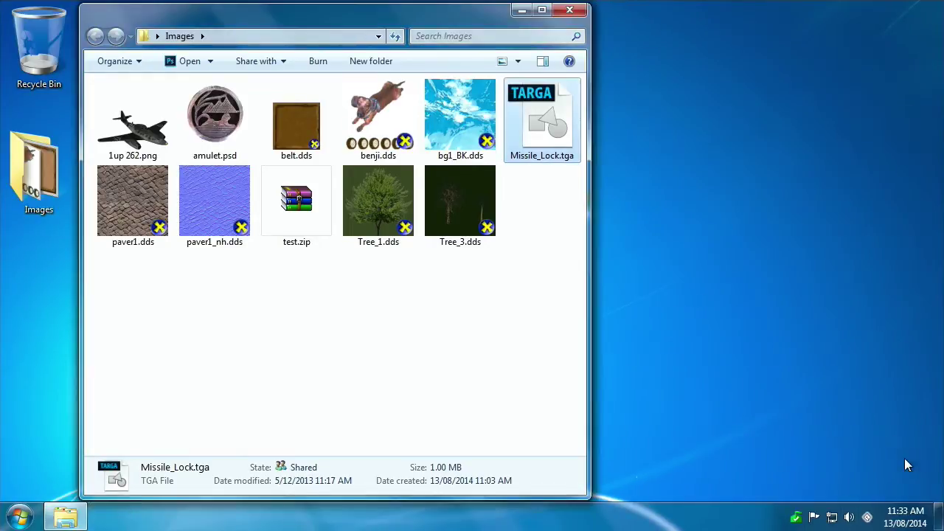
left_click(868, 521)
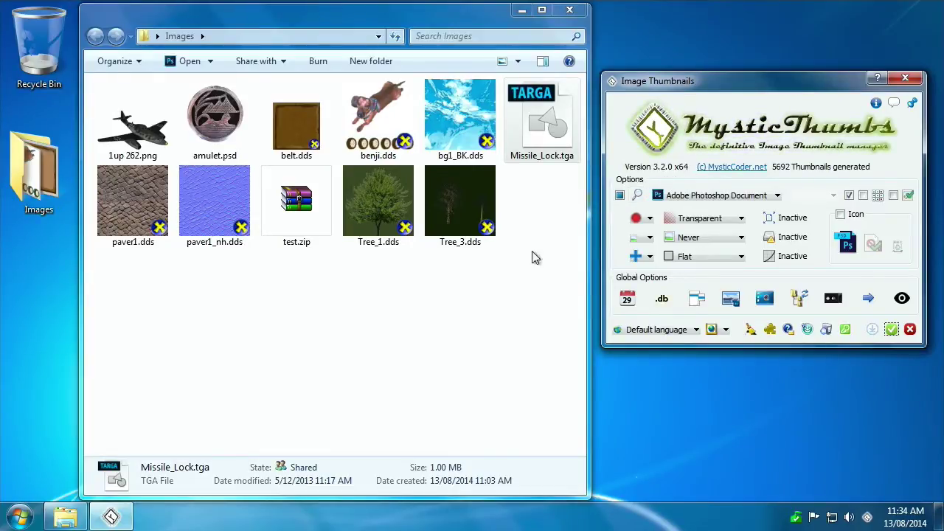
Switch the thumbnail options' scope to all formats, then cycle it to individual file extensions.
left_click(531, 280)
left_click(621, 195)
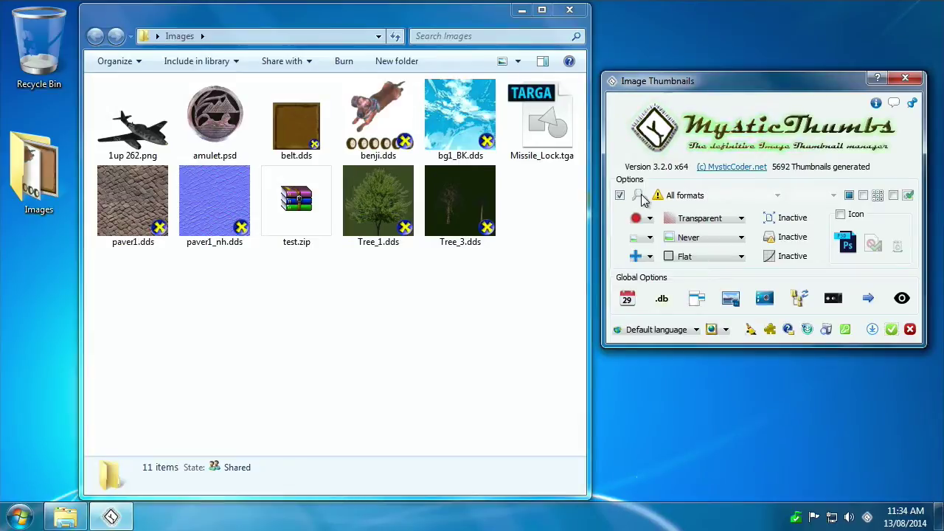
left_click(620, 196)
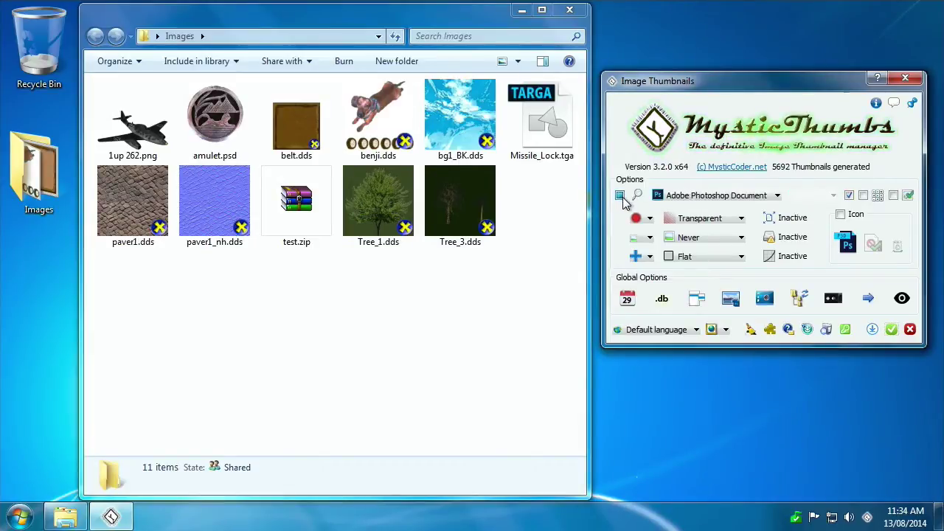
left_click(620, 197)
left_click(620, 197)
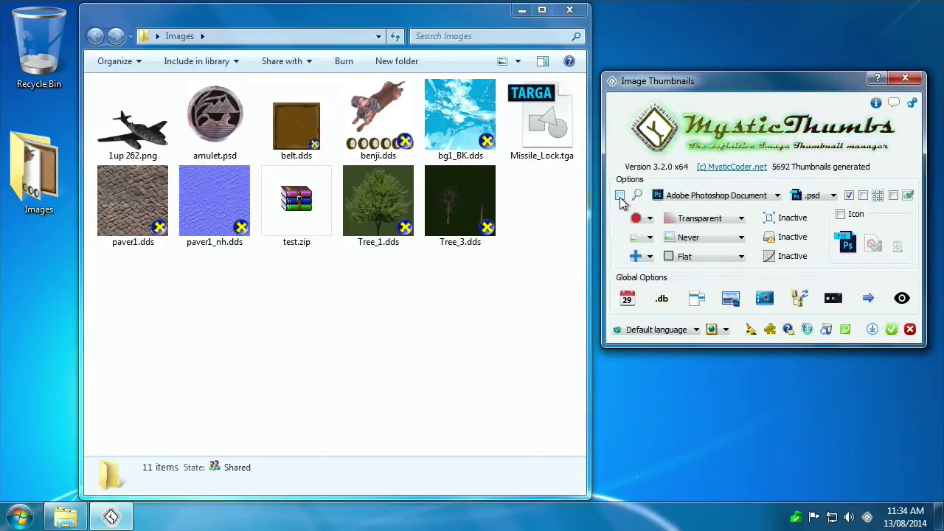
Switch the active Adobe Photoshop Document extension to .pdd and back to .psd.
left_click(816, 196)
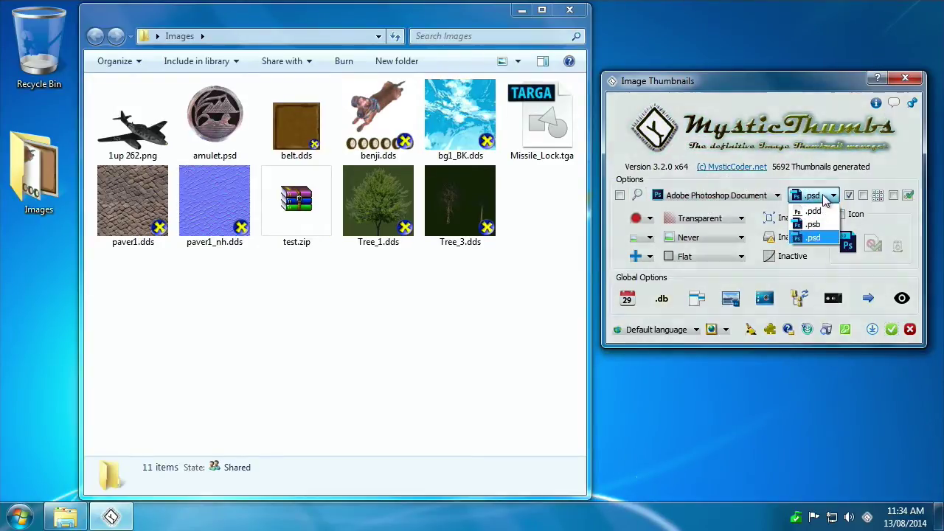
left_click(815, 236)
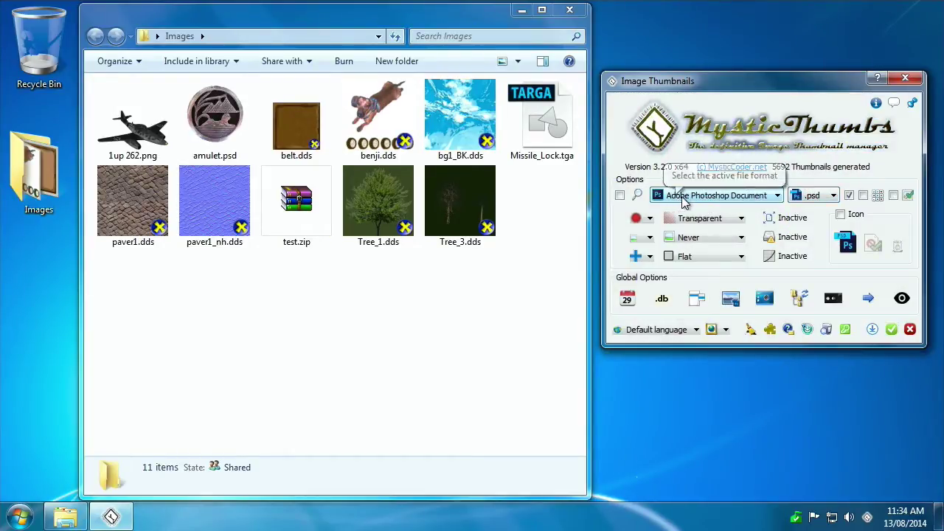
left_click(821, 201)
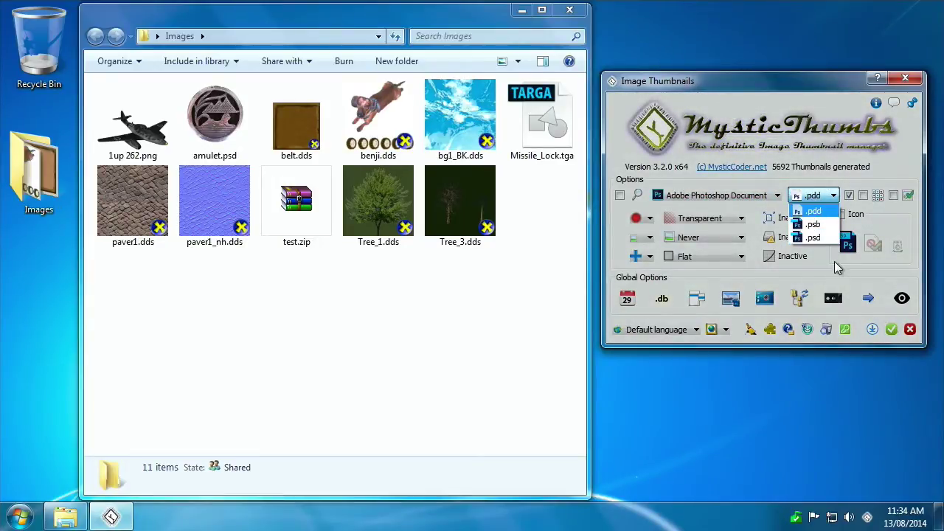
left_click(823, 238)
Try the all-formats scope and return the options to per-format for Adobe Photoshop Document.
left_click(620, 195)
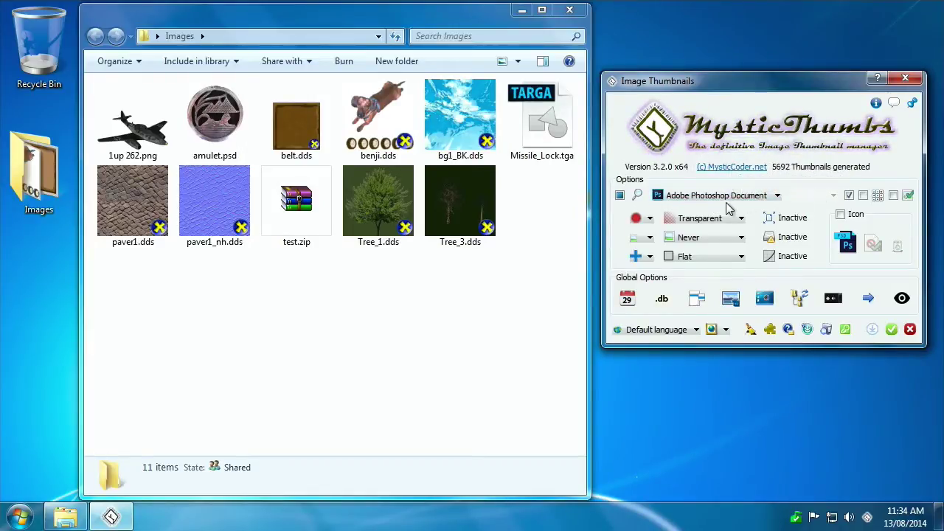
left_click(619, 195)
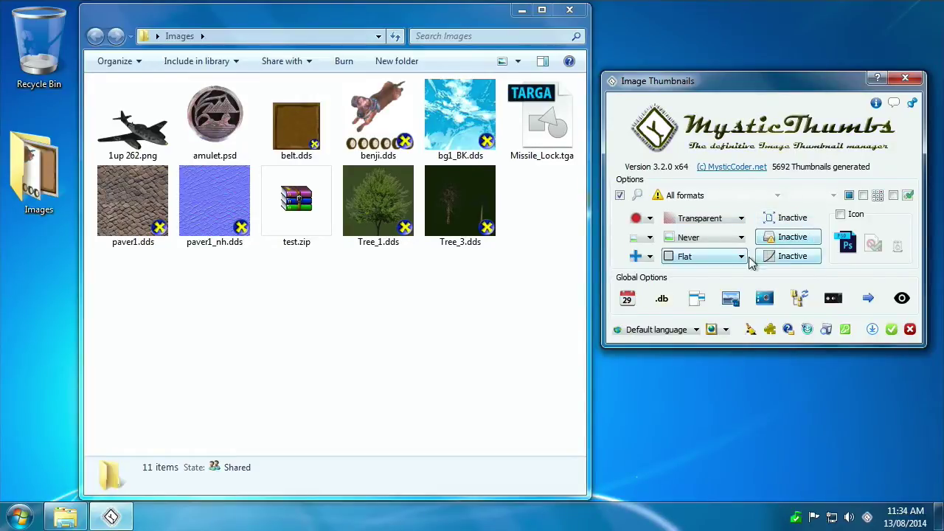
left_click(620, 197)
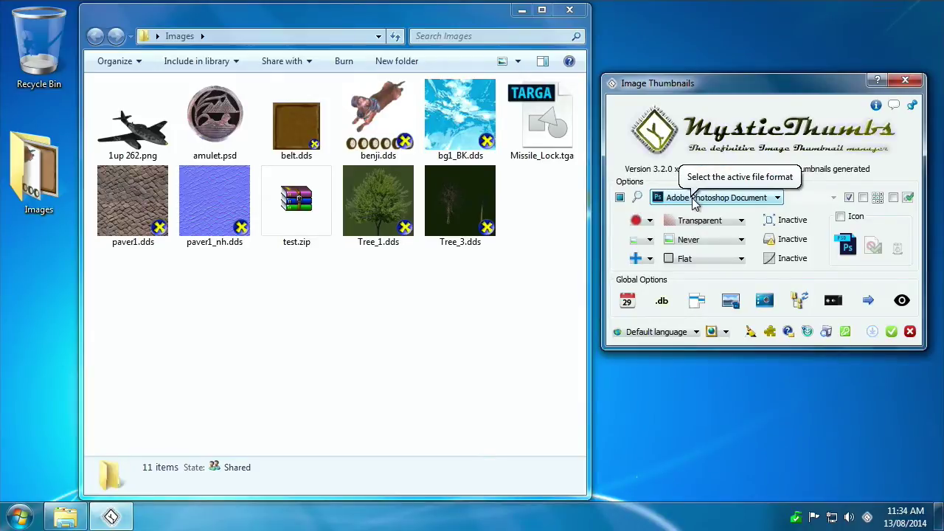
left_click(694, 197)
left_click(611, 203)
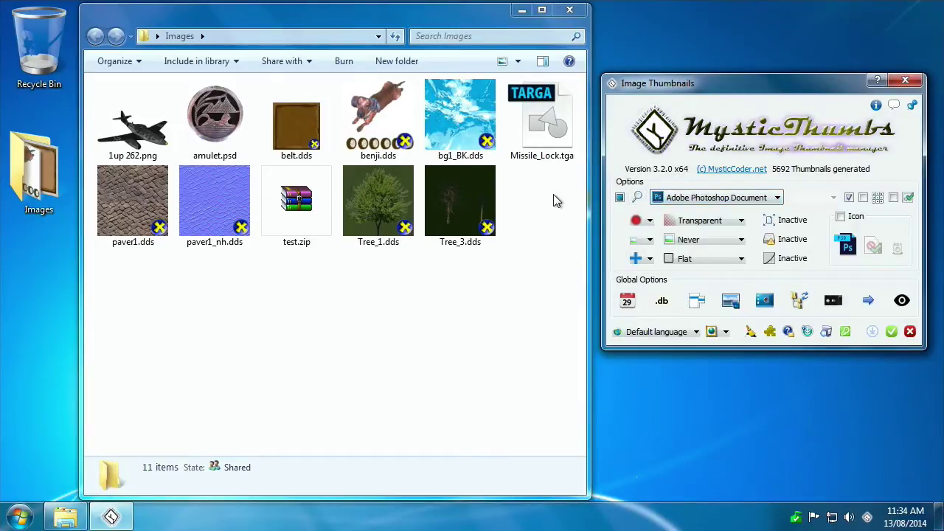
Set the transparency display of Adobe Photoshop Document thumbnails to Checker light.
left_click(251, 148)
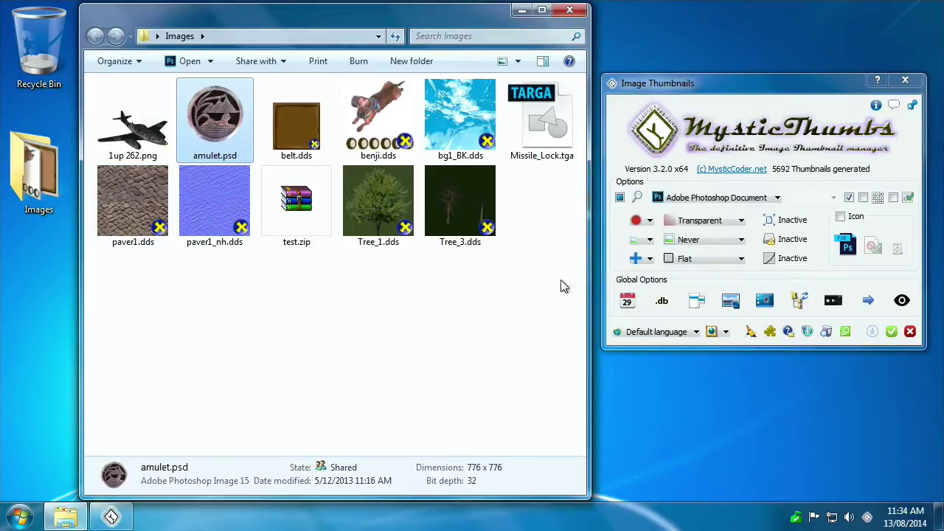
left_click(555, 259)
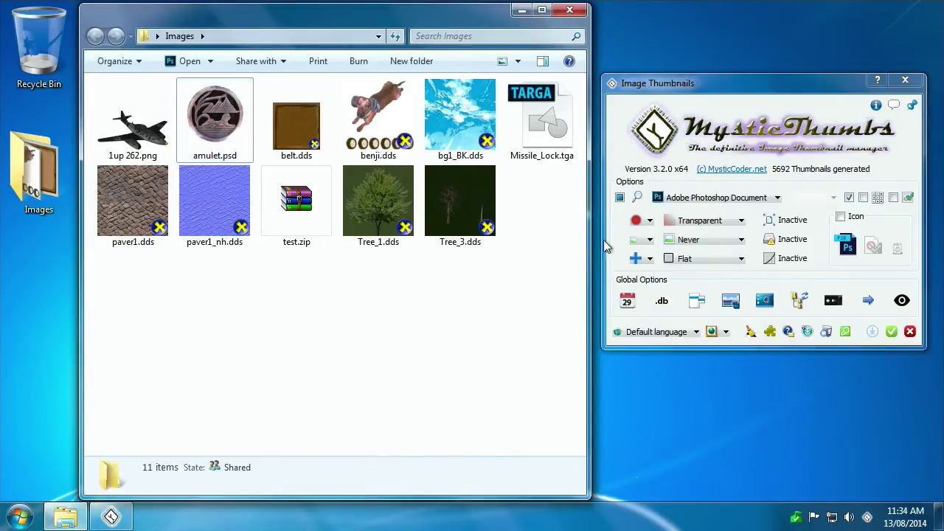
left_click(849, 199)
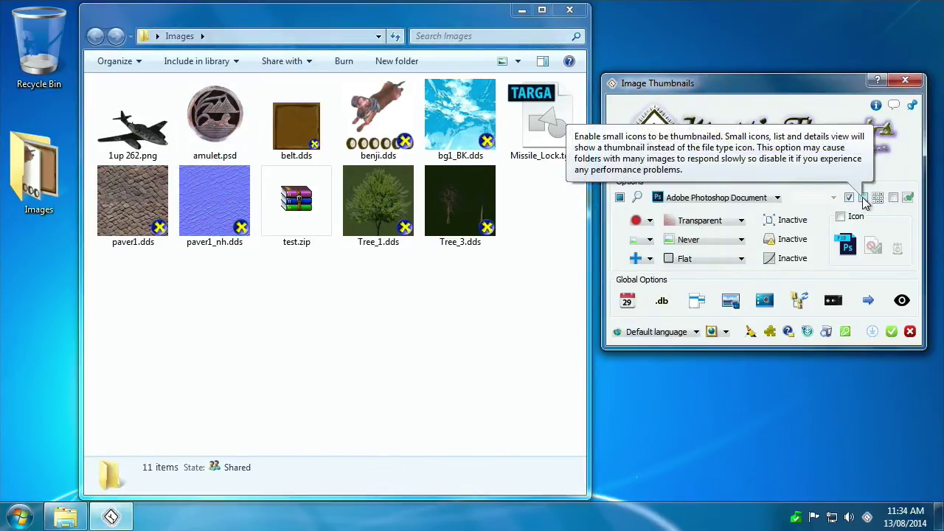
left_click(683, 222)
left_click(708, 260)
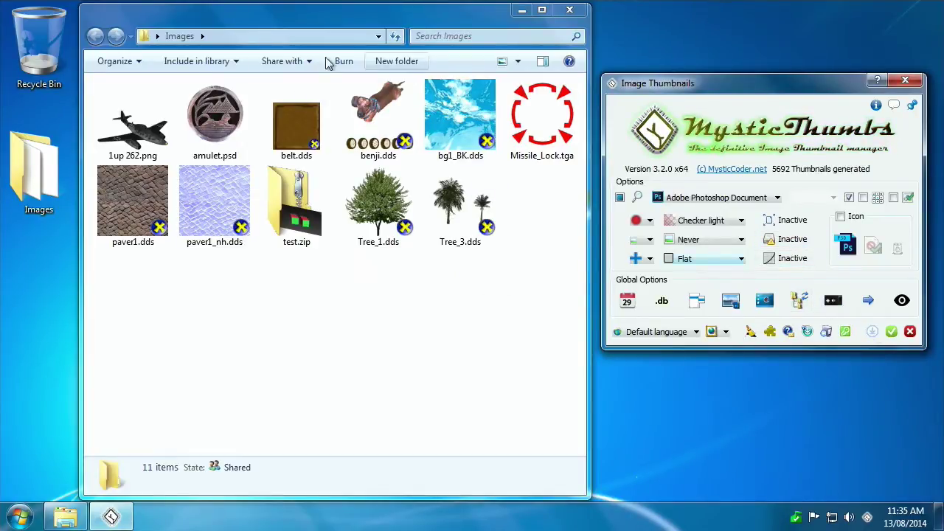
Refresh the thumbnails of all files in the Images folder and select amulet.psd.
left_click(310, 266)
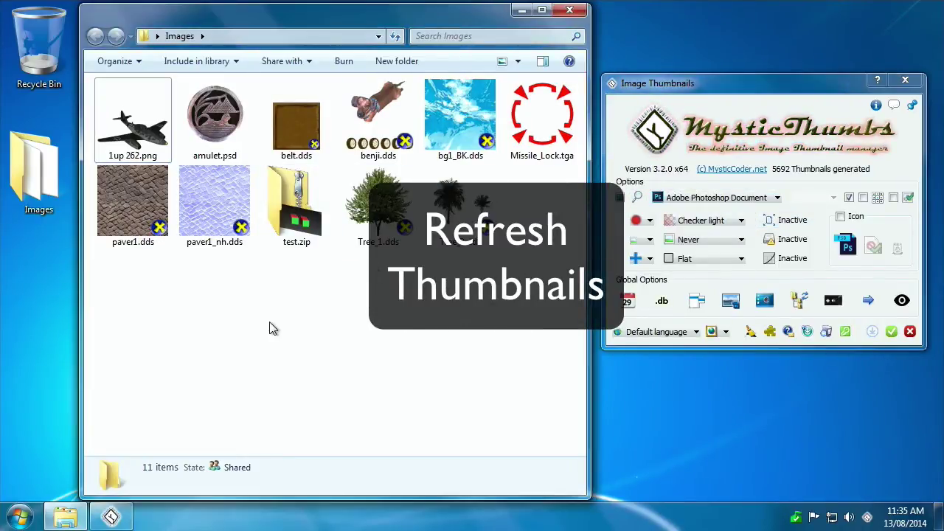
right_click(270, 327)
left_click(212, 367)
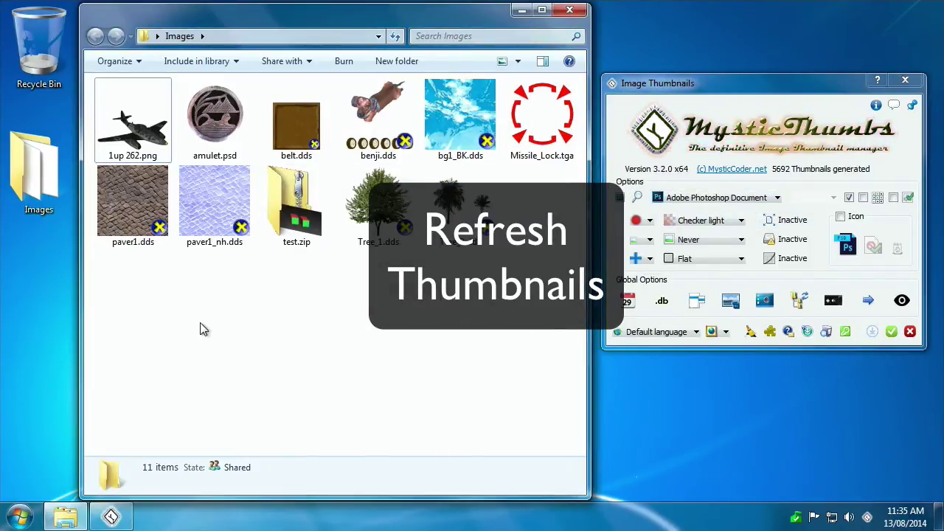
right_click(204, 330)
mouse_move(267, 370)
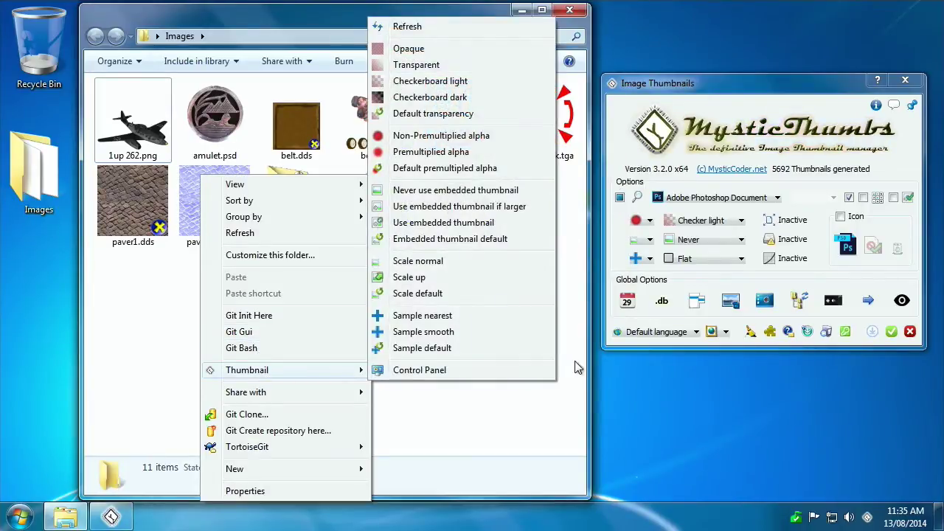
left_click(443, 27)
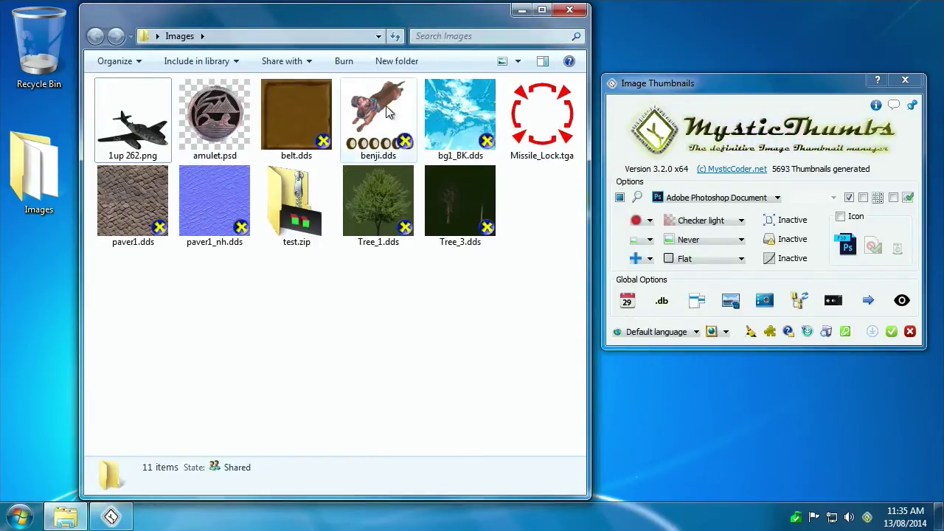
left_click(244, 140)
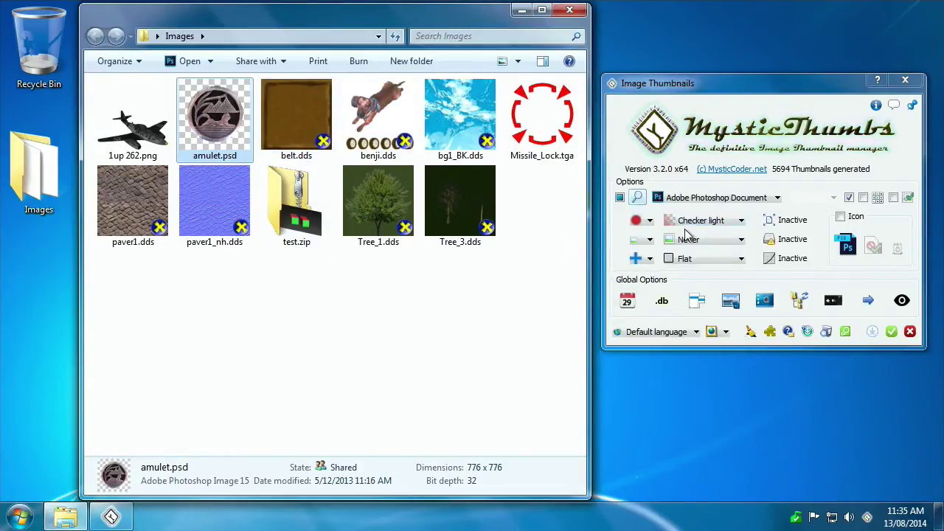
left_click(468, 358)
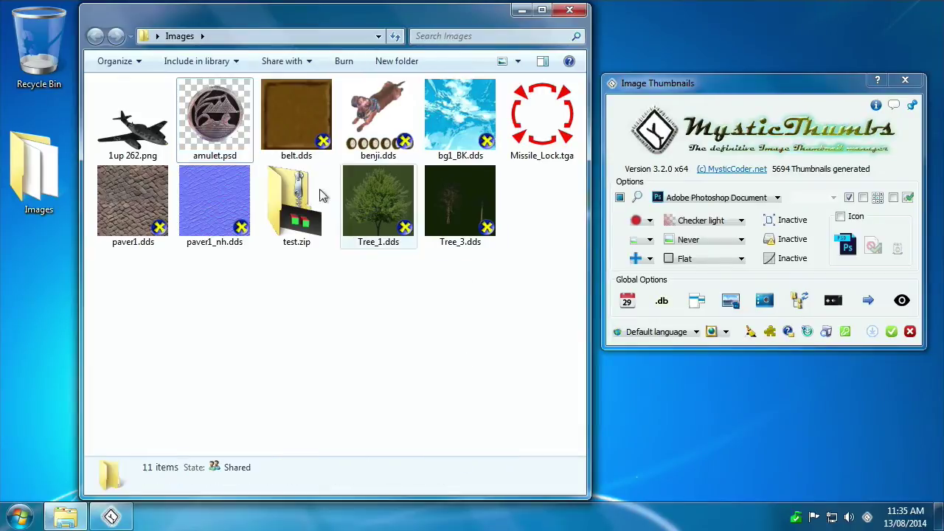
right_click(237, 130)
left_click(225, 295)
right_click(290, 291)
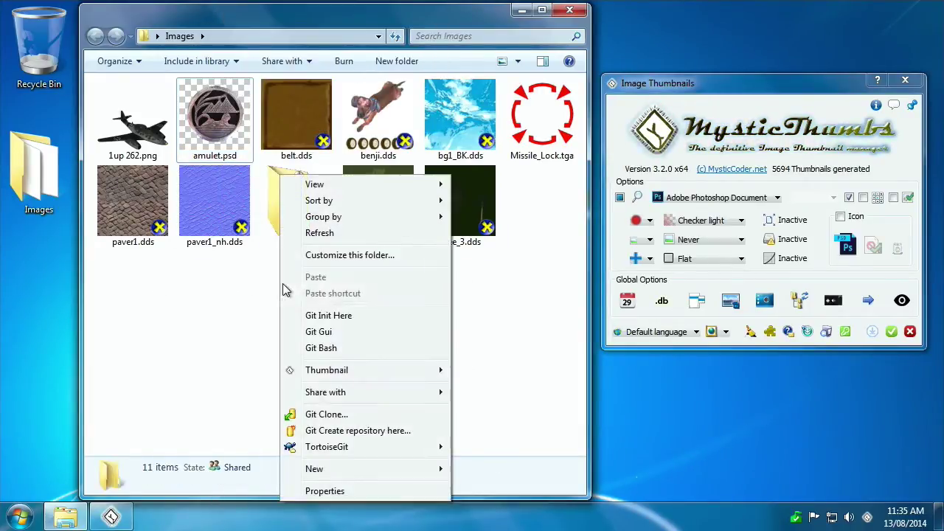
left_click(243, 309)
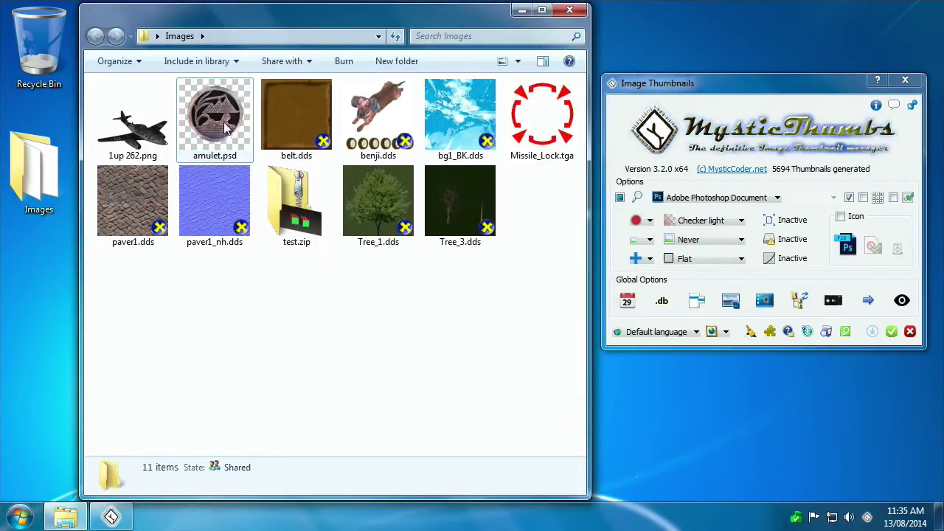
left_click(220, 115)
right_click(225, 127)
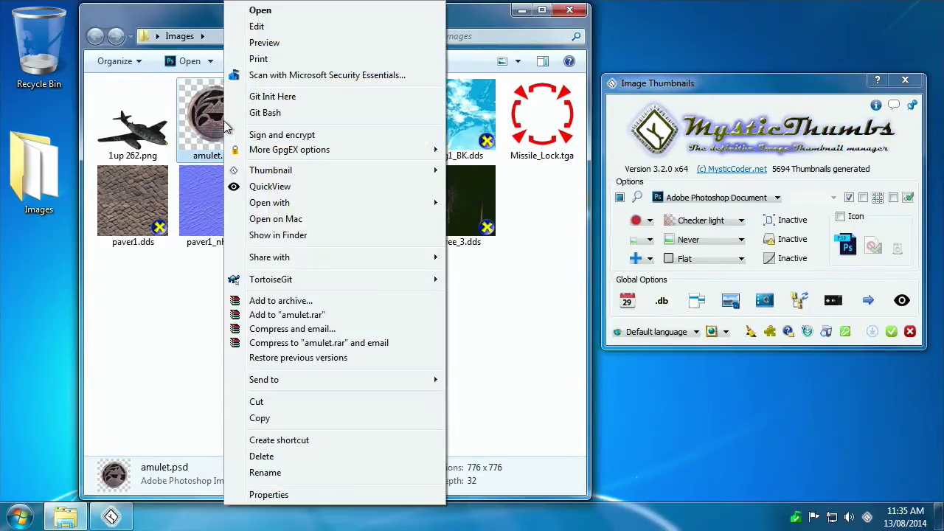
left_click(221, 133)
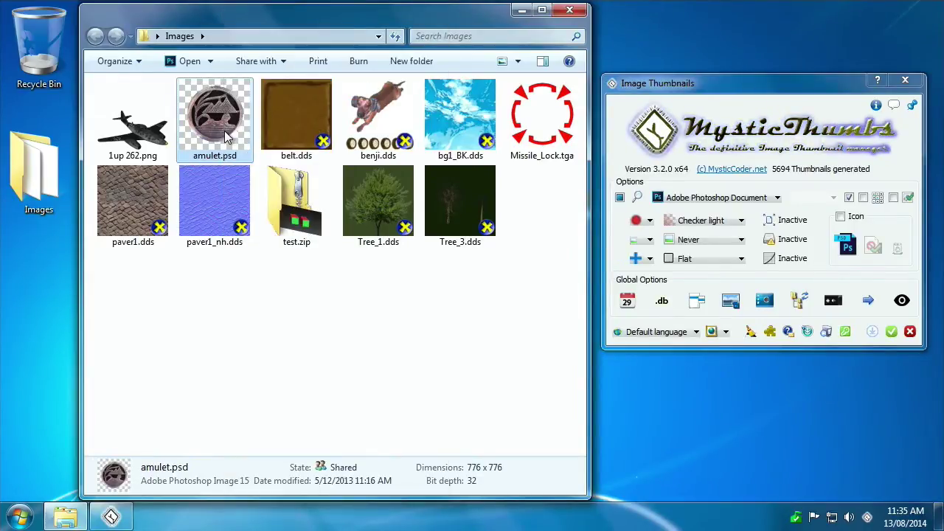
Try selecting various combinations of individual image files in the Images folder.
left_click(292, 127, "ctrl")
left_click(361, 131, "ctrl")
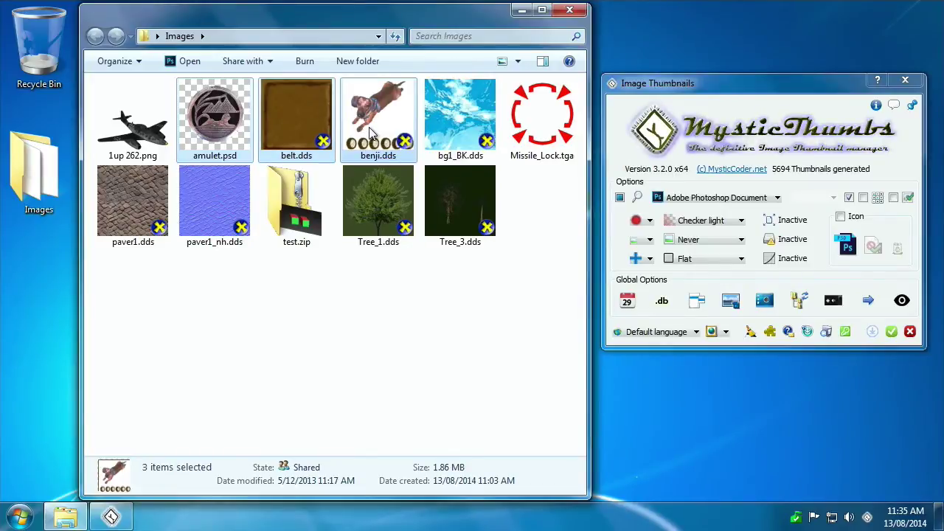
right_click(371, 133)
left_click(310, 126)
left_click(310, 126)
left_click(399, 122, "ctrl")
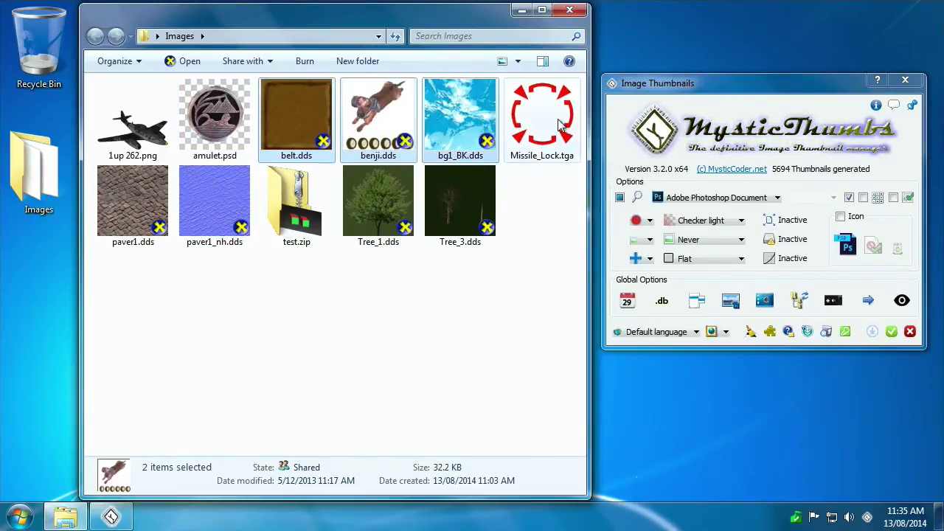
left_click(561, 126, "ctrl")
left_click(456, 173, "ctrl")
left_click(299, 192, "ctrl")
left_click(216, 171, "ctrl")
Select amulet.psd, belt.dds and benji.dds together and set their thumbnails to Transparent.
left_click(217, 126)
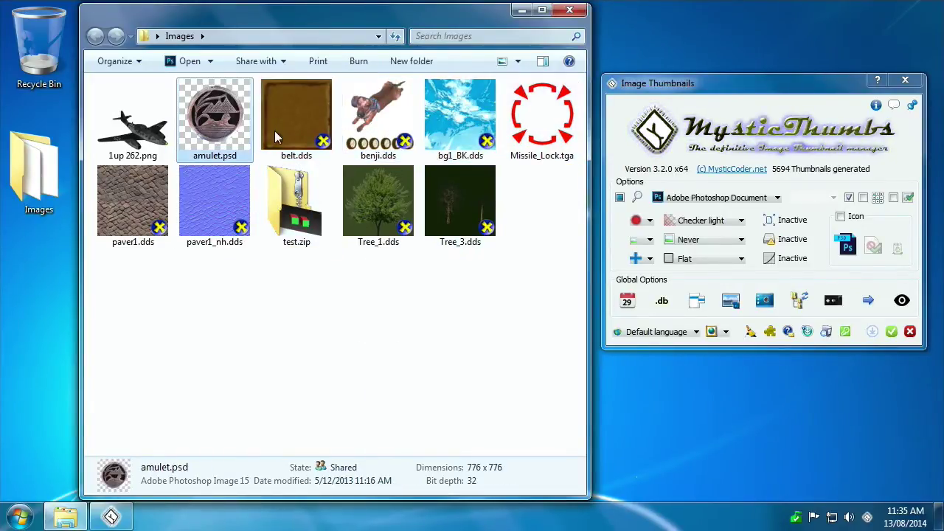
left_click(278, 129, "ctrl")
left_click(291, 121, "ctrl")
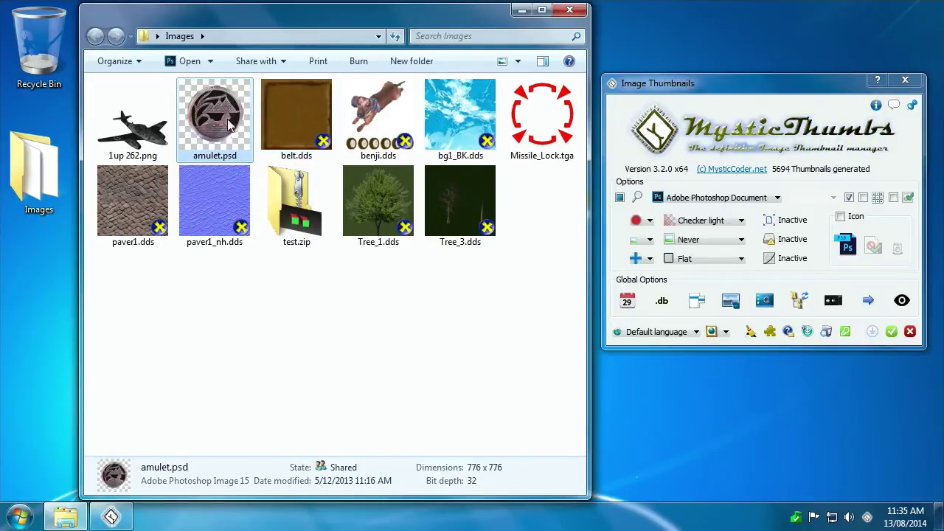
left_click(298, 119, "ctrl")
left_click(364, 128, "ctrl")
right_click(301, 125)
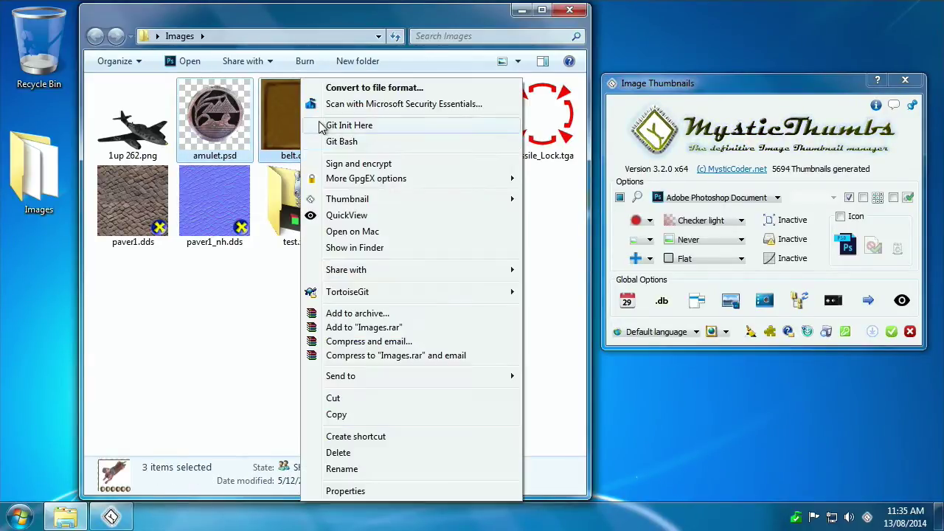
mouse_move(358, 200)
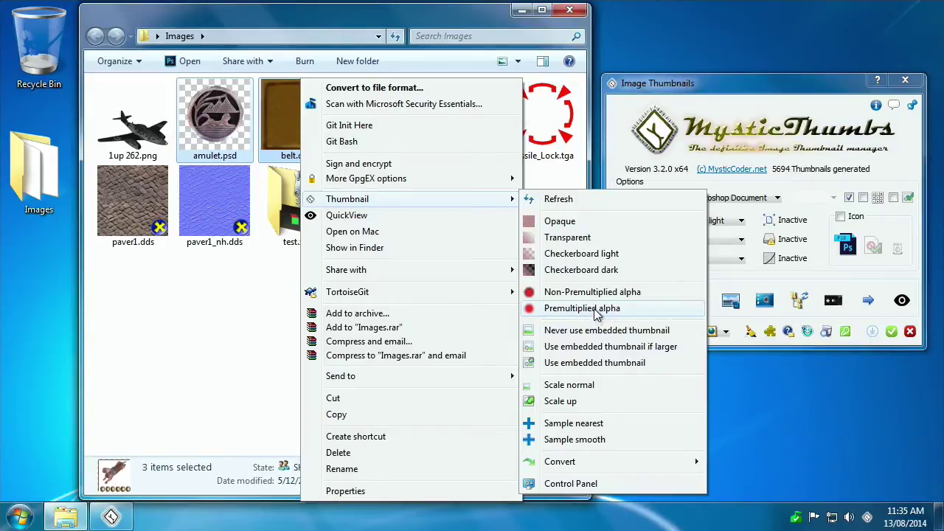
left_click(566, 239)
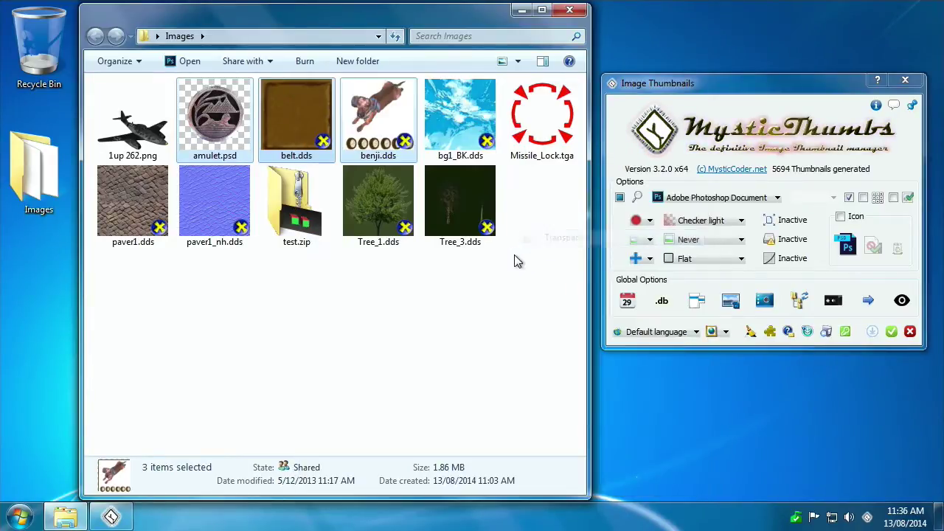
Set the thumbnails of the three selected files to Opaque.
right_click(375, 129)
mouse_move(576, 199)
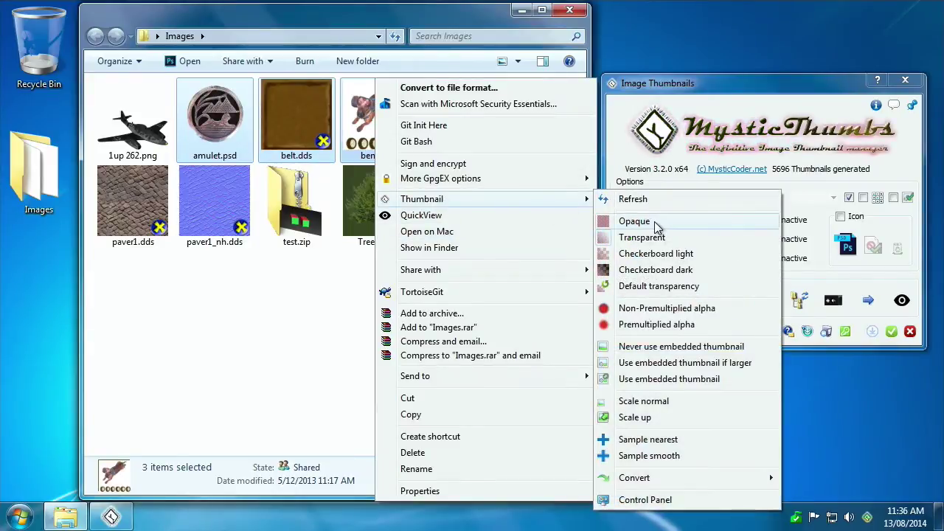
left_click(635, 221)
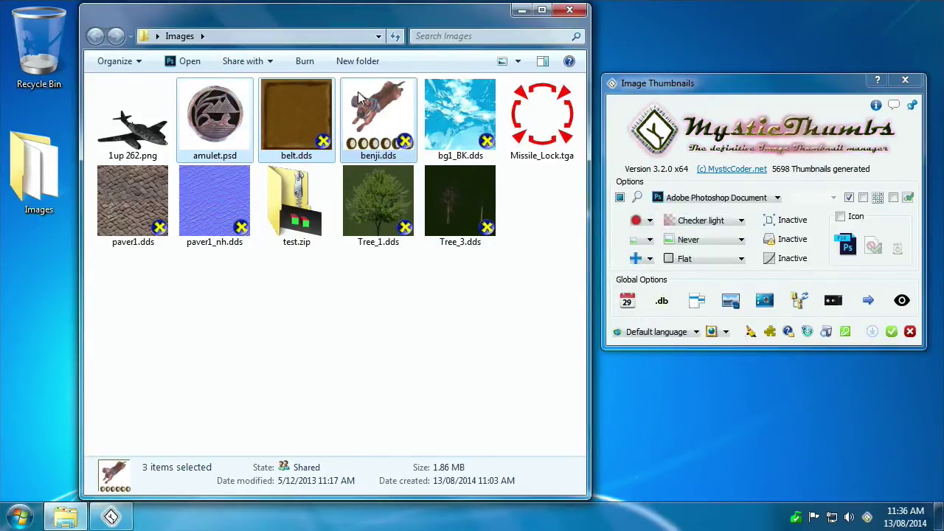
Set the three selected files' thumbnails to Checkerboard dark and refresh them.
right_click(244, 120)
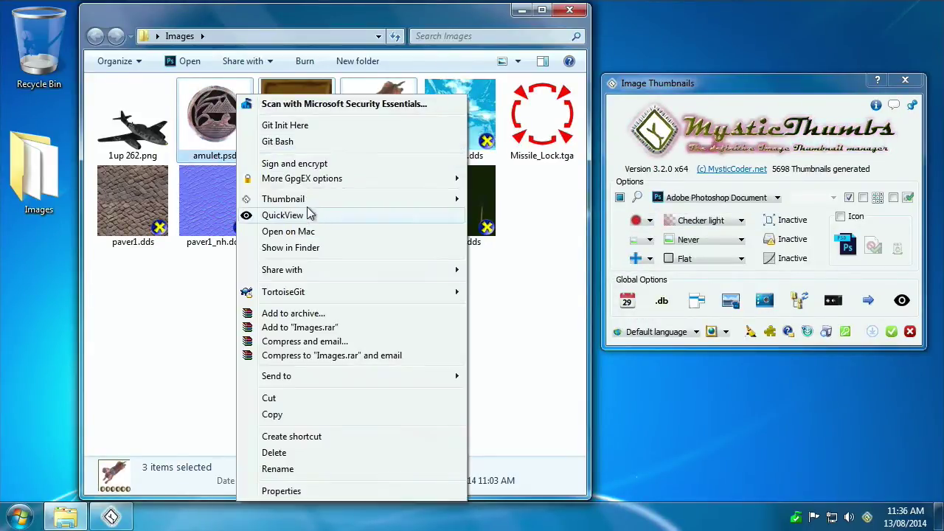
mouse_move(306, 199)
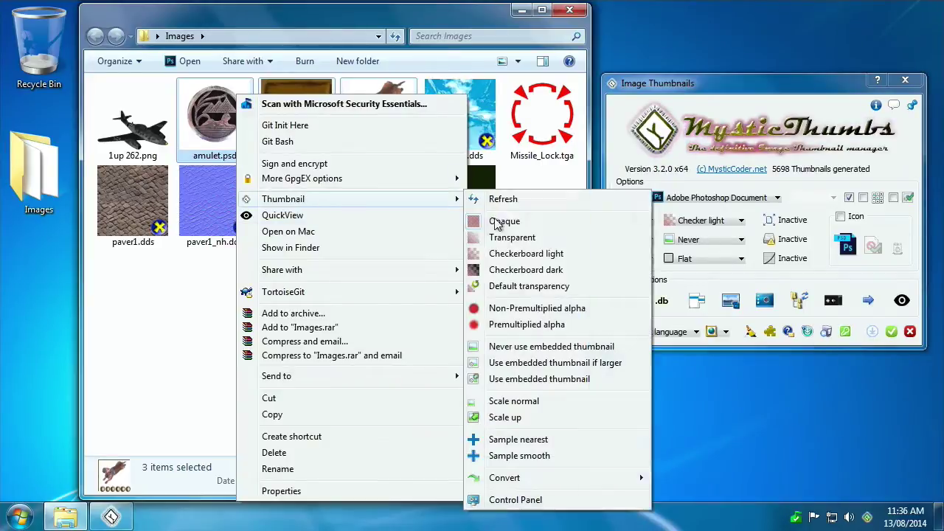
left_click(545, 269)
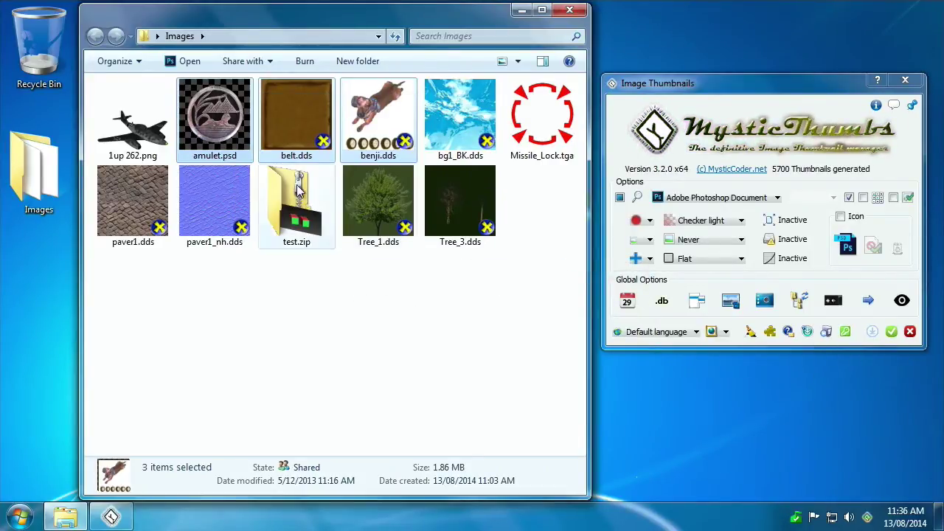
right_click(228, 127)
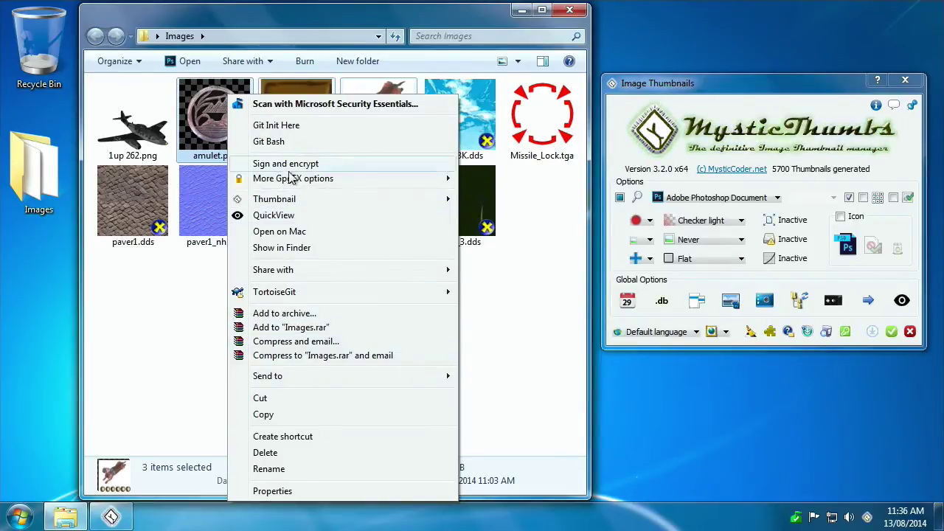
mouse_move(281, 199)
left_click(487, 199)
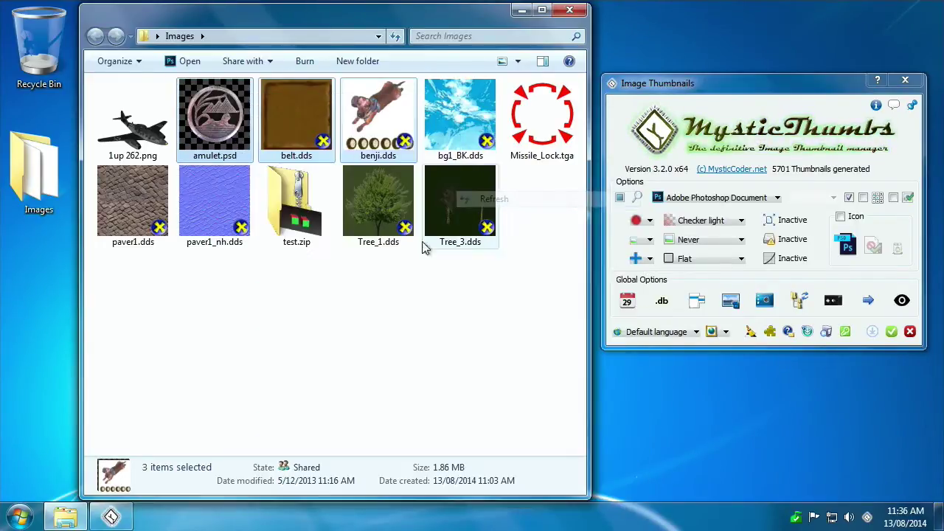
Clear the file selection and reset the whole Images folder's thumbnails to Default transparency.
left_click(381, 361)
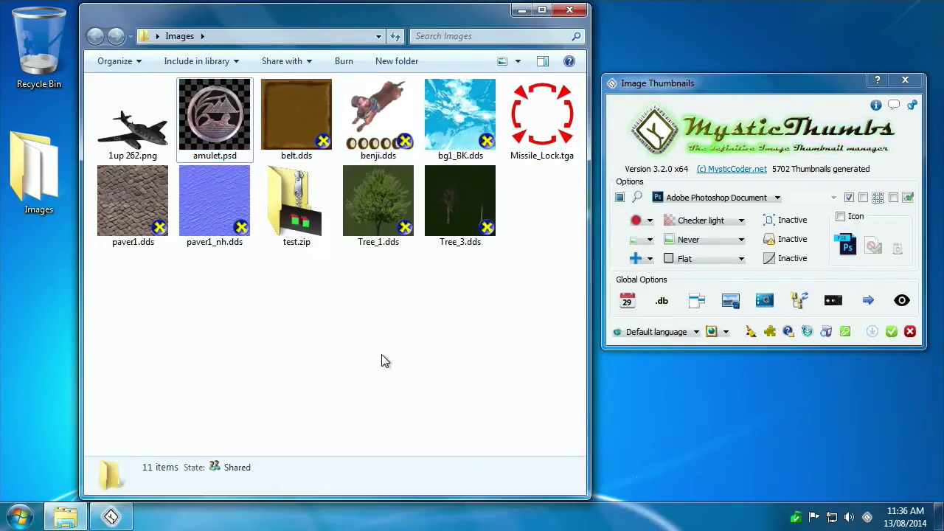
right_click(272, 307)
mouse_move(331, 371)
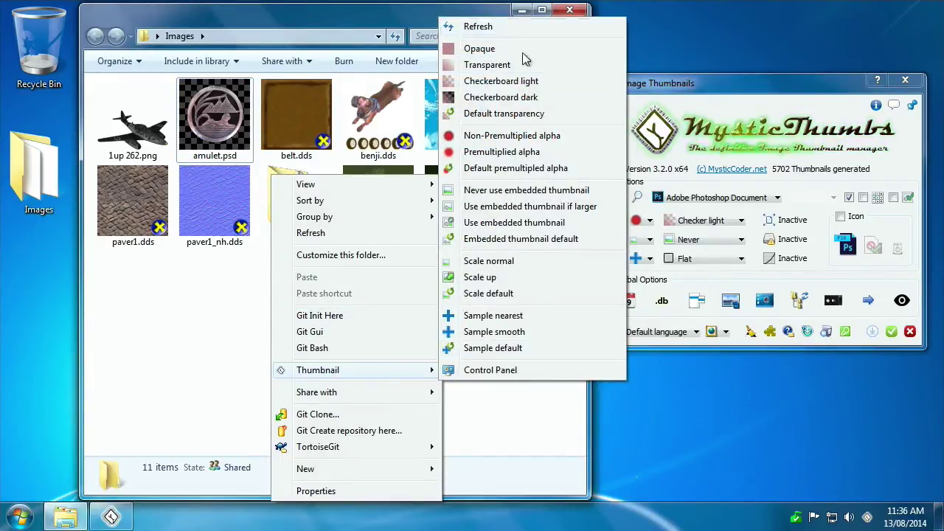
left_click(517, 120)
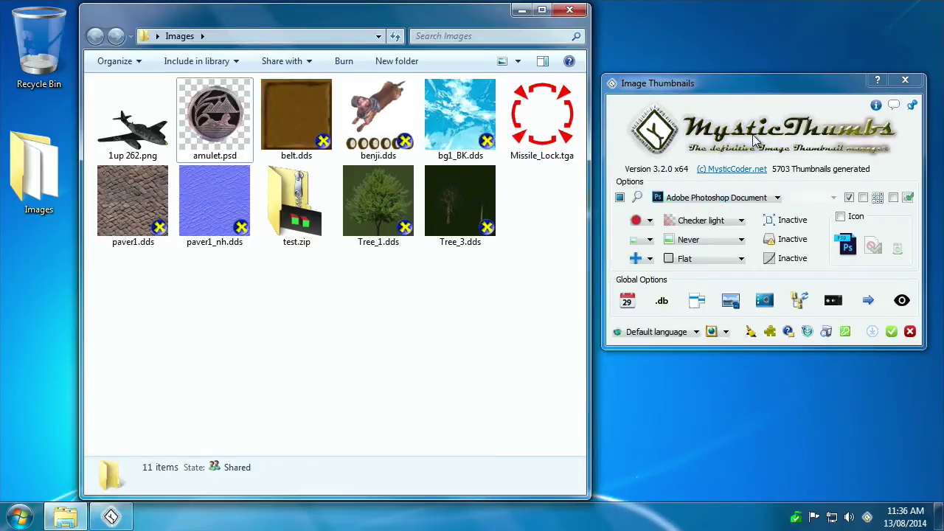
Select benji.dds in the Images folder.
left_click(801, 219)
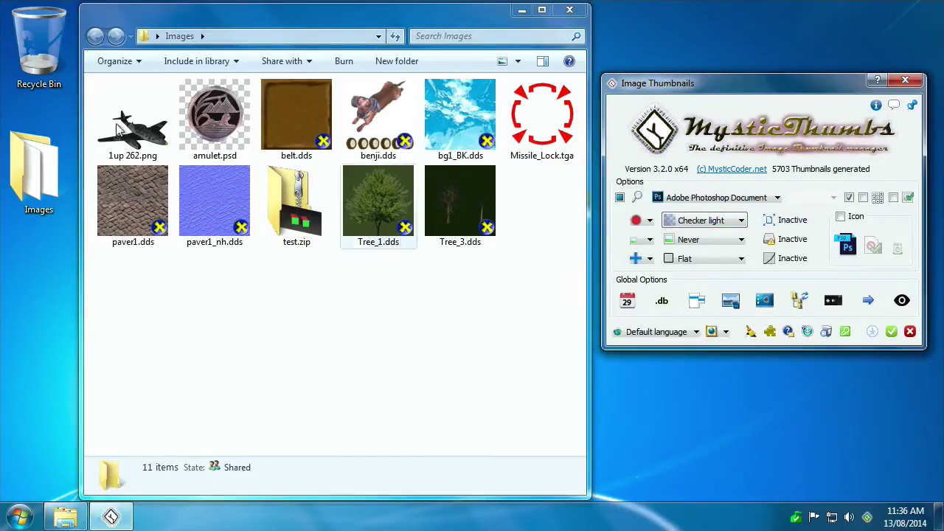
left_click(221, 126)
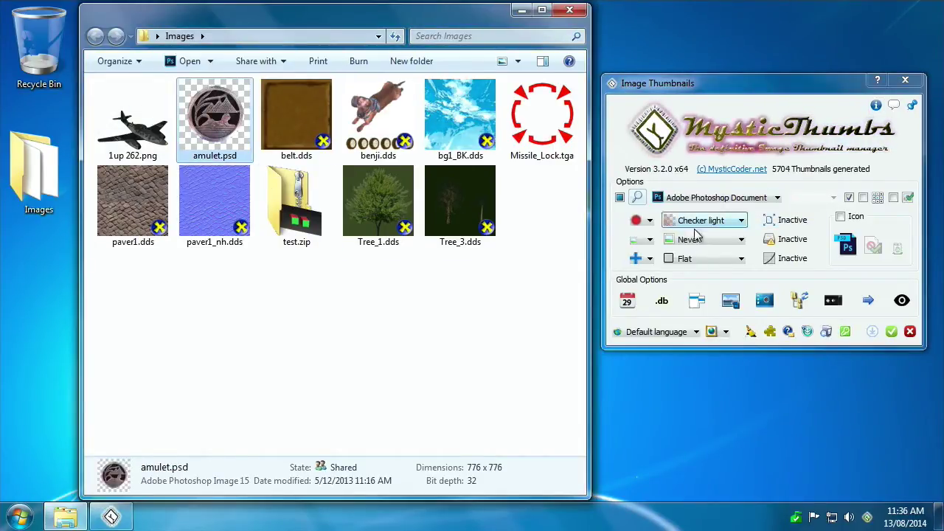
left_click(315, 125)
left_click(414, 120)
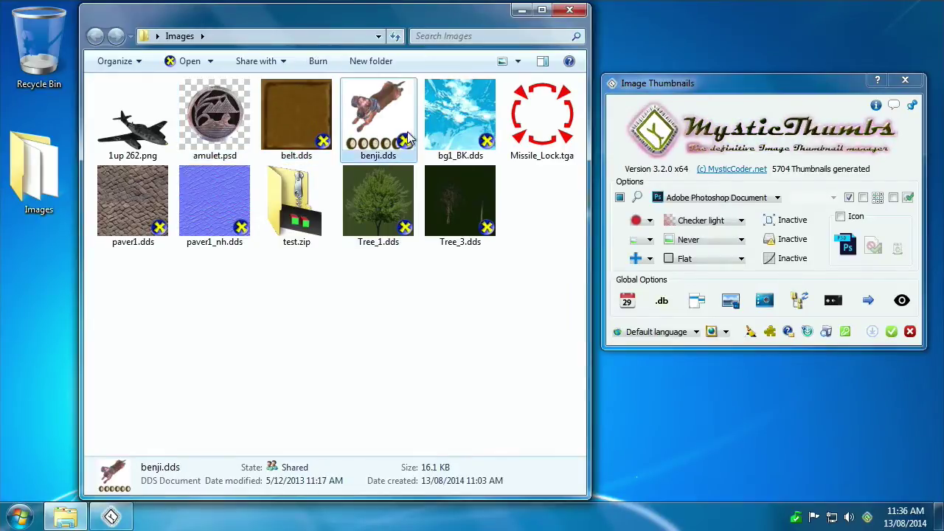
Look up the DirectDraw Surface format by its dds extension, enable thumbnails for it and apply the change.
left_click(637, 200)
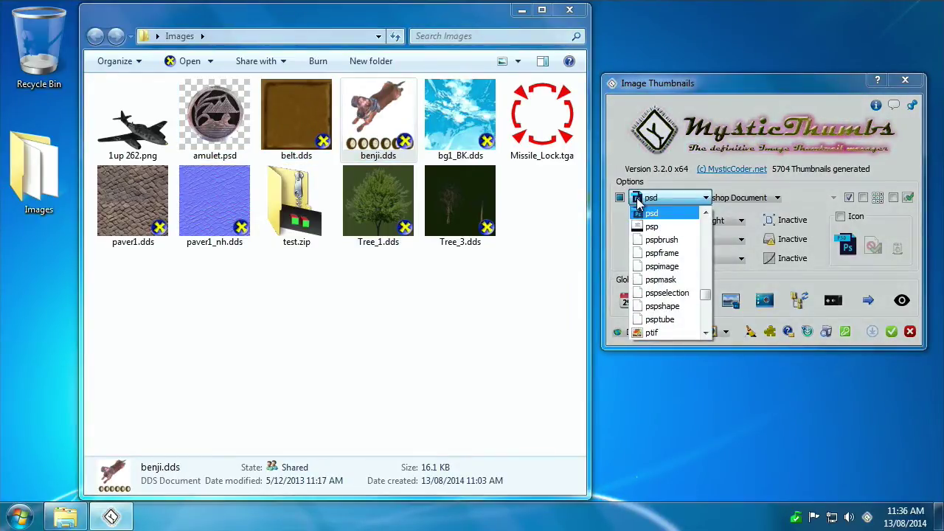
key("d")
key("Return")
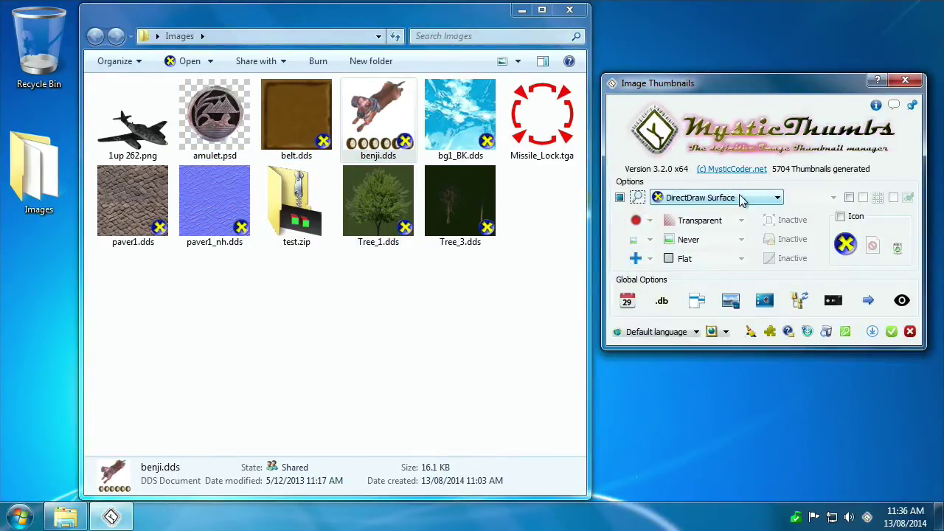
left_click(849, 198)
left_click(874, 332)
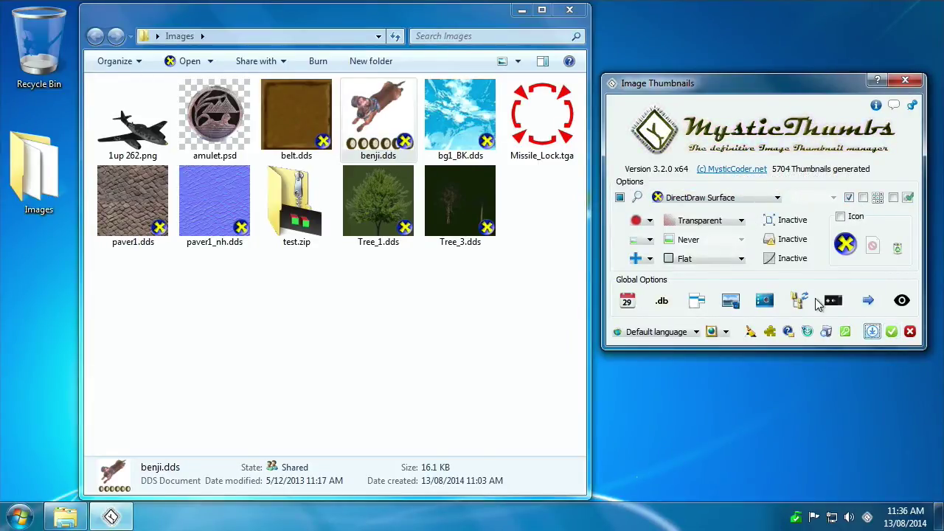
Set the transparency display of DirectDraw Surface thumbnails to Opaque.
left_click(699, 221)
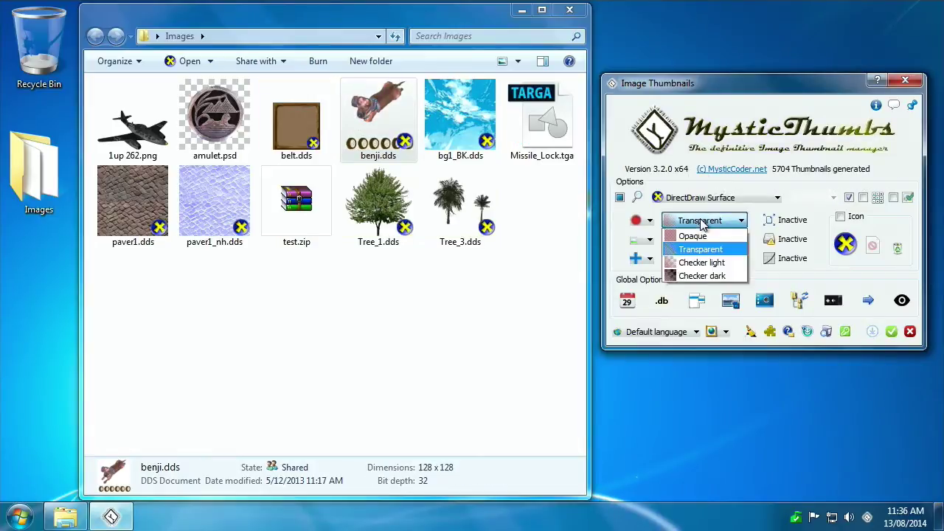
left_click(693, 236)
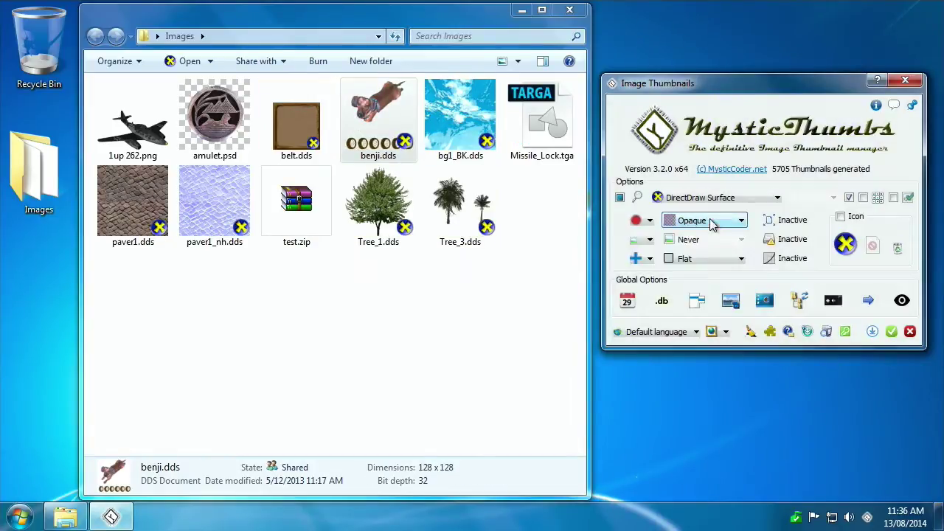
Switch the options to all formats, enable the small-icon thumbnails option and apply the settings.
left_click(621, 199)
left_click(620, 198)
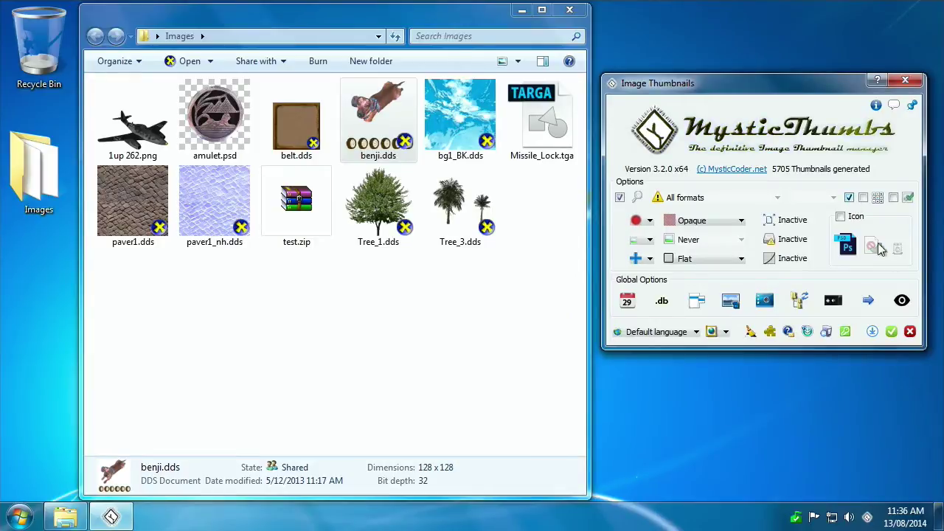
left_click(865, 199)
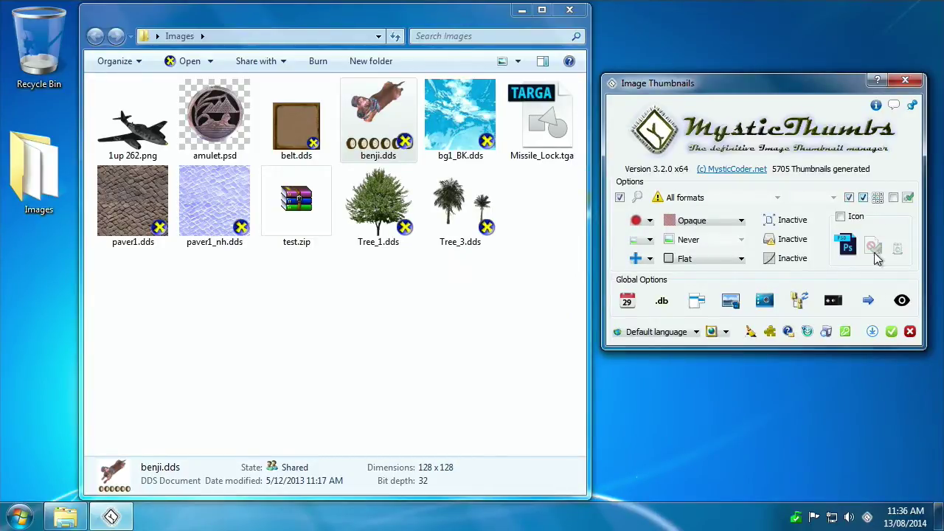
left_click(873, 332)
Show the Images folder as small icons, in Details view and in List view to check the small thumbnails.
left_click(518, 61)
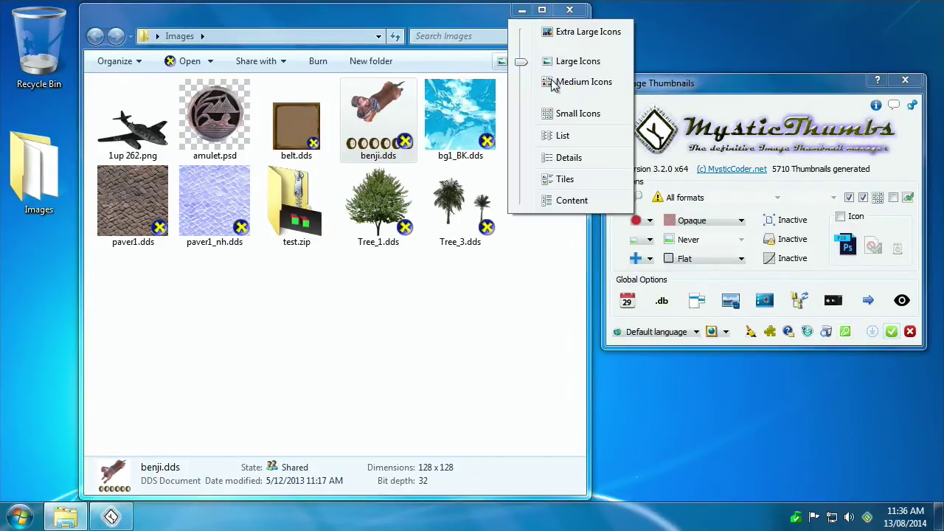
key("Escape")
key("ctrl+shift+5")
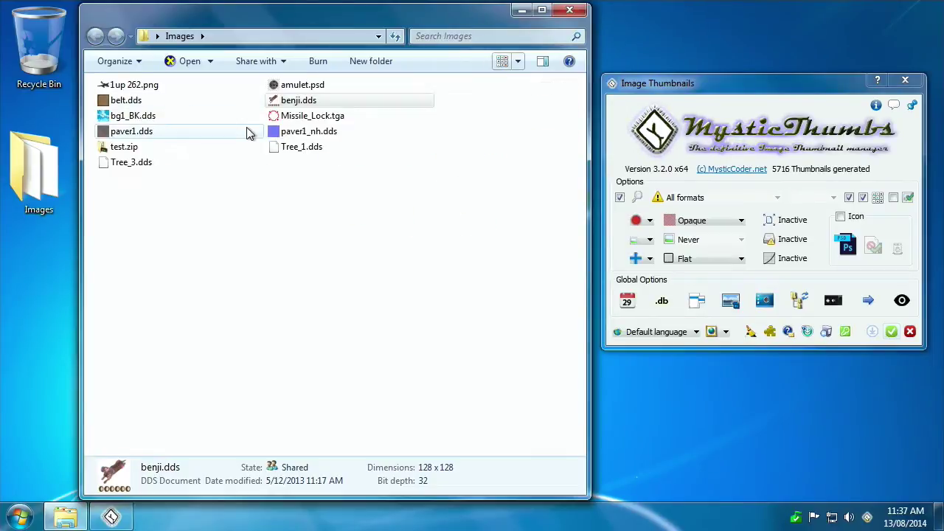
left_click(518, 62)
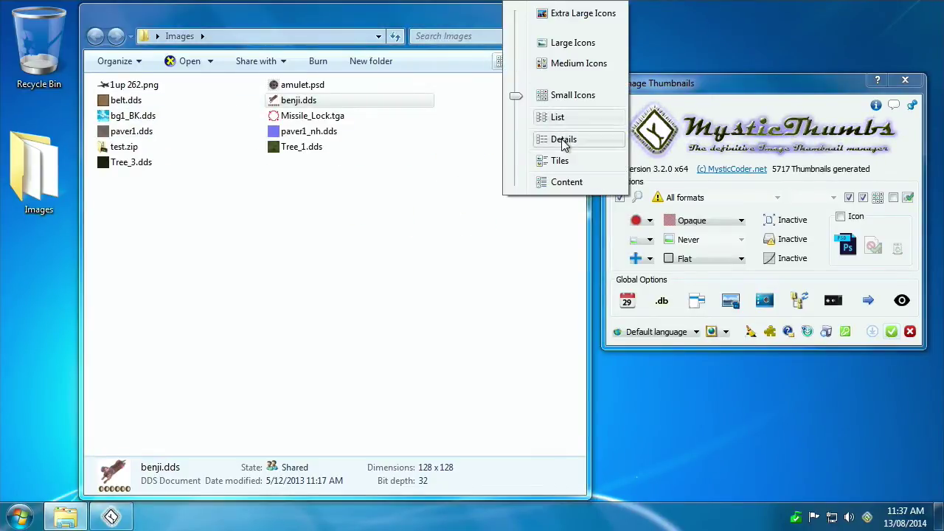
left_click(561, 139)
left_click(518, 61)
left_click(557, 122)
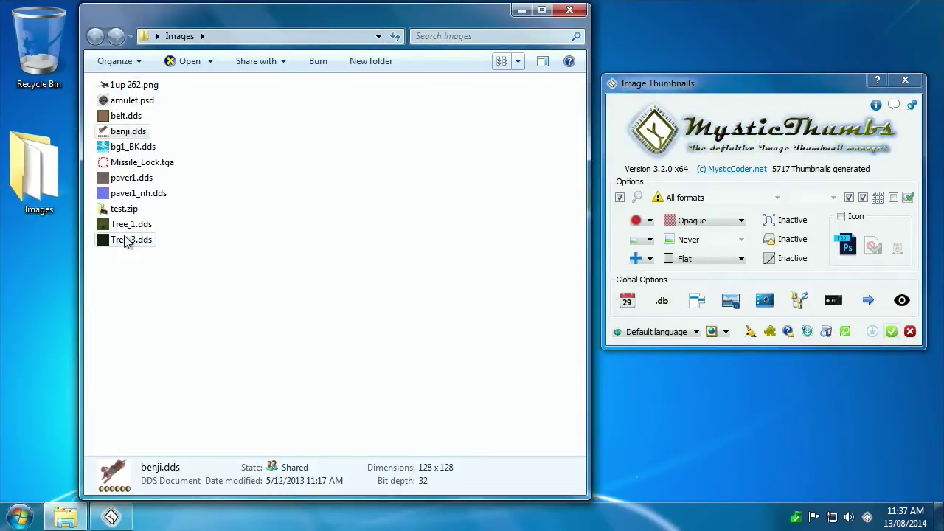
Disable the small-icon thumbnails option for all formats and apply it, and re-enable the option and apply again.
left_click(518, 61)
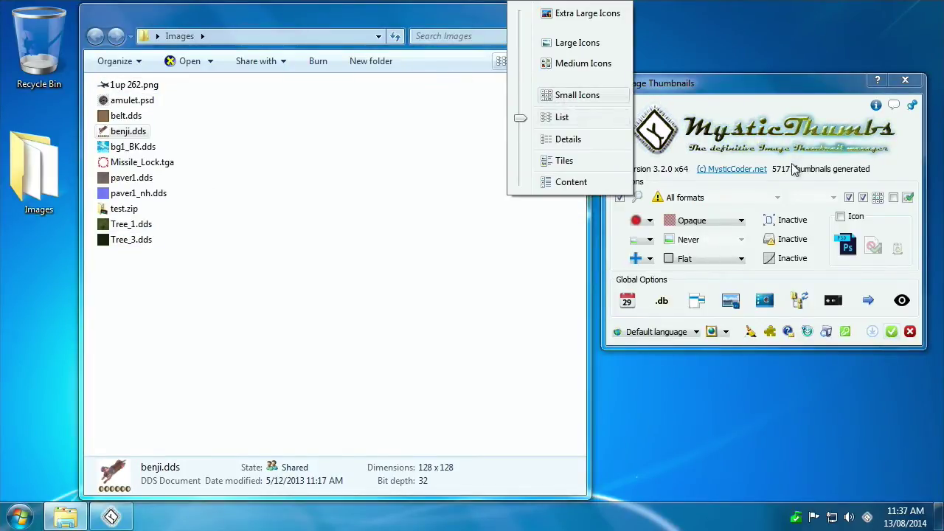
left_click(866, 203)
left_click(865, 199)
left_click(871, 332)
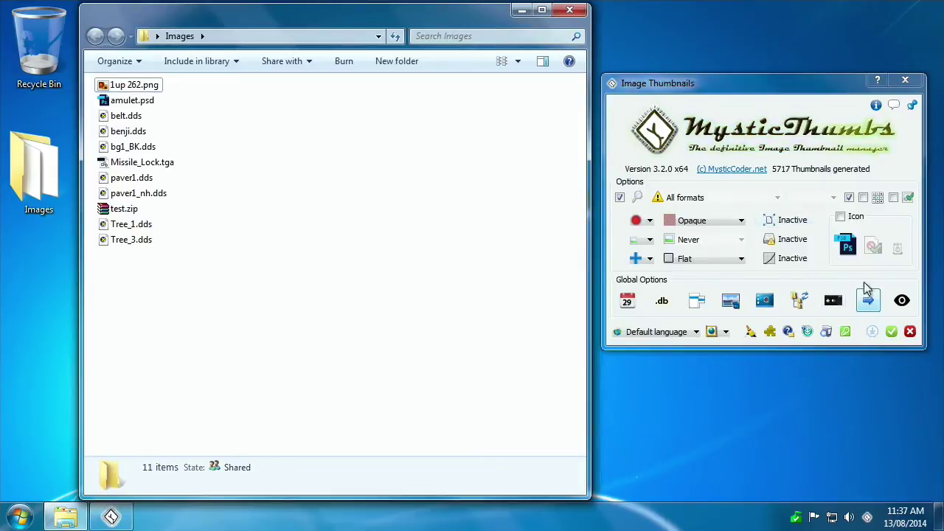
left_click(863, 197)
left_click(872, 331)
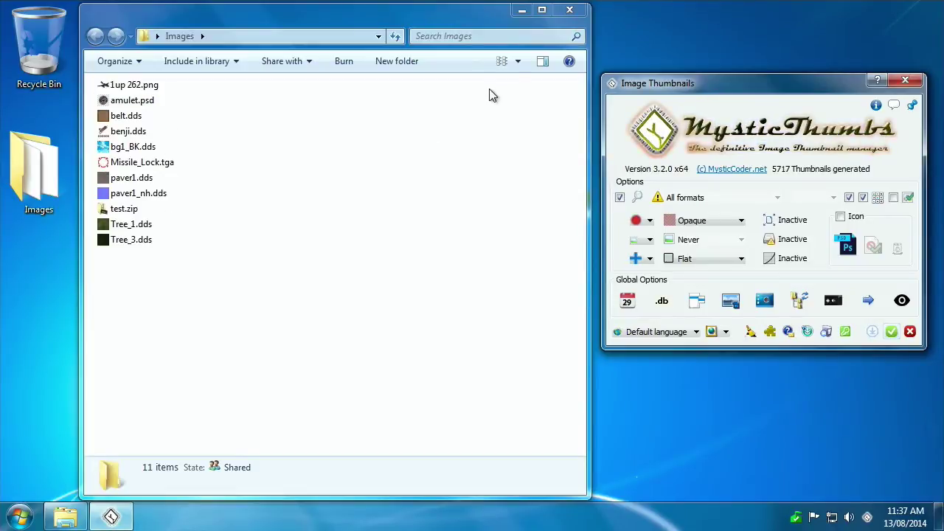
Show the Images folder with extra large icons and return it to large icons.
left_click(518, 61)
left_click(562, 14)
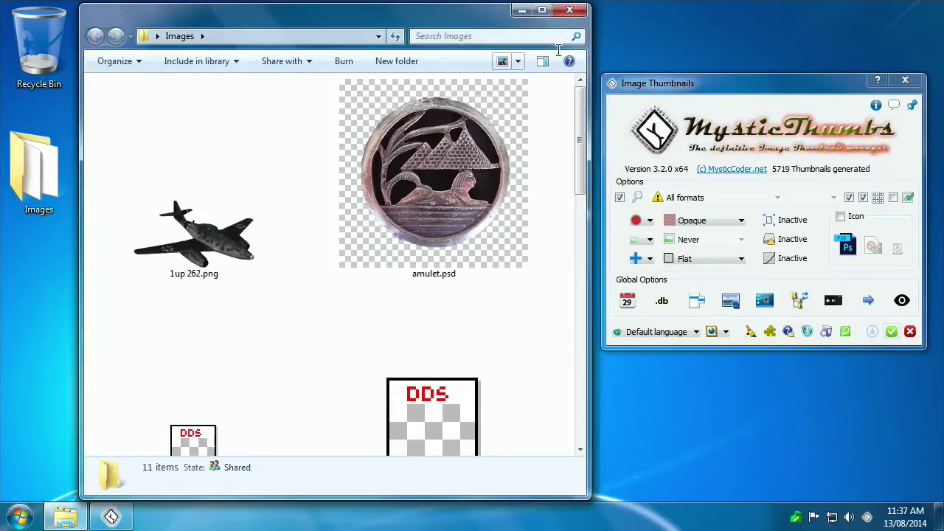
left_click(518, 61)
left_click(554, 88)
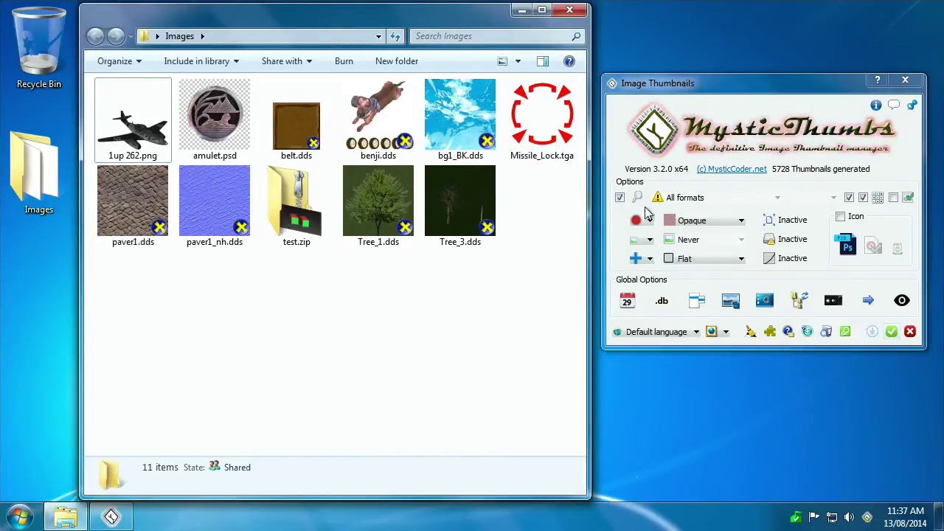
Set the transparency display for all formats to Checker light and apply the change.
left_click(694, 222)
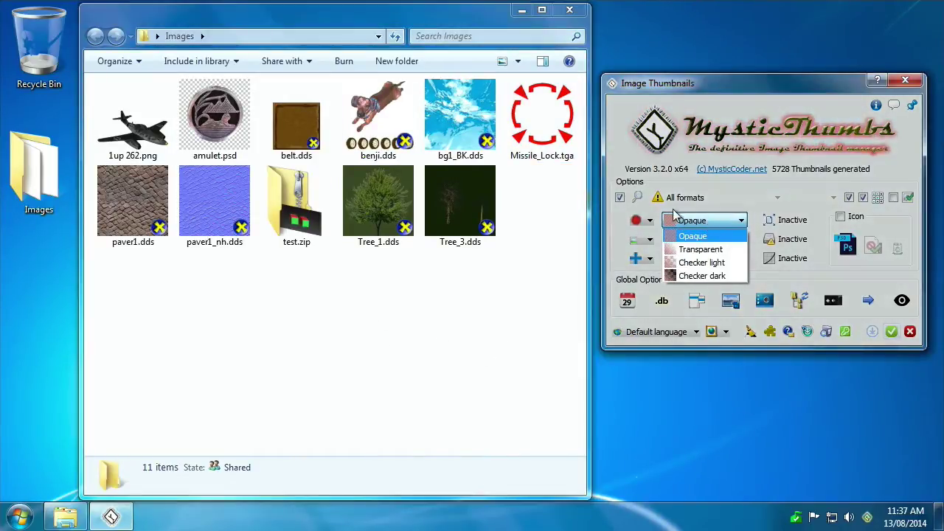
left_click(674, 204)
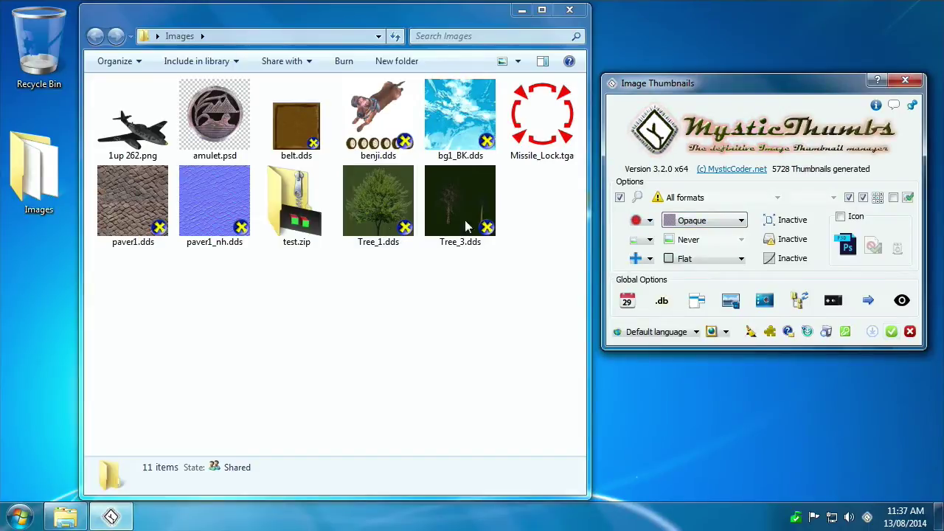
left_click(705, 221)
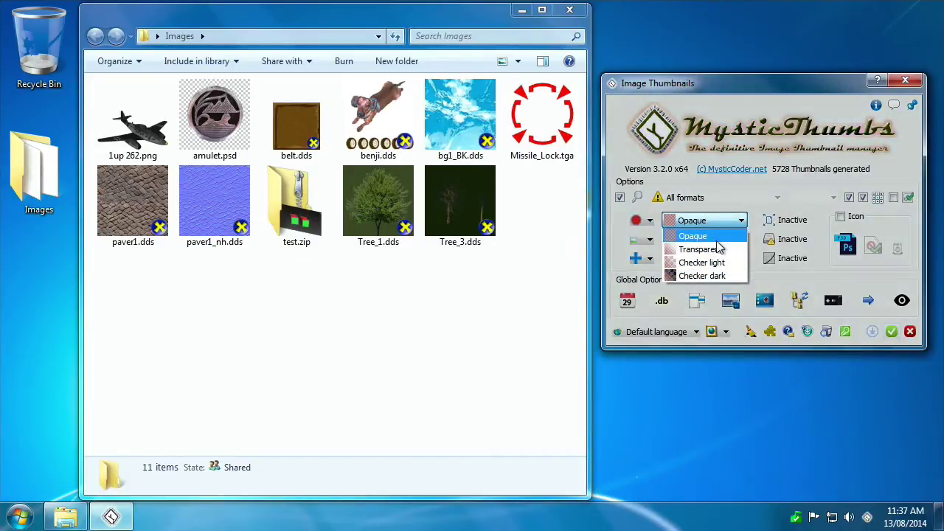
left_click(712, 264)
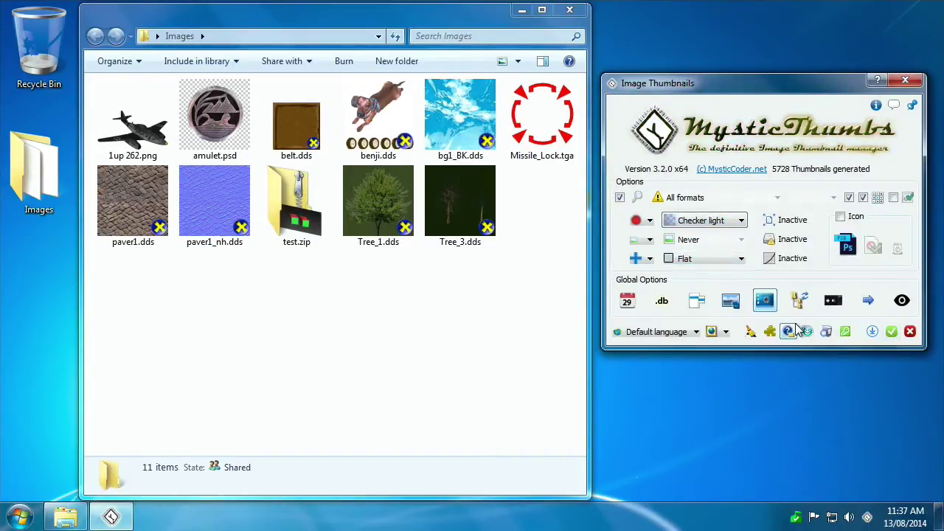
left_click(872, 331)
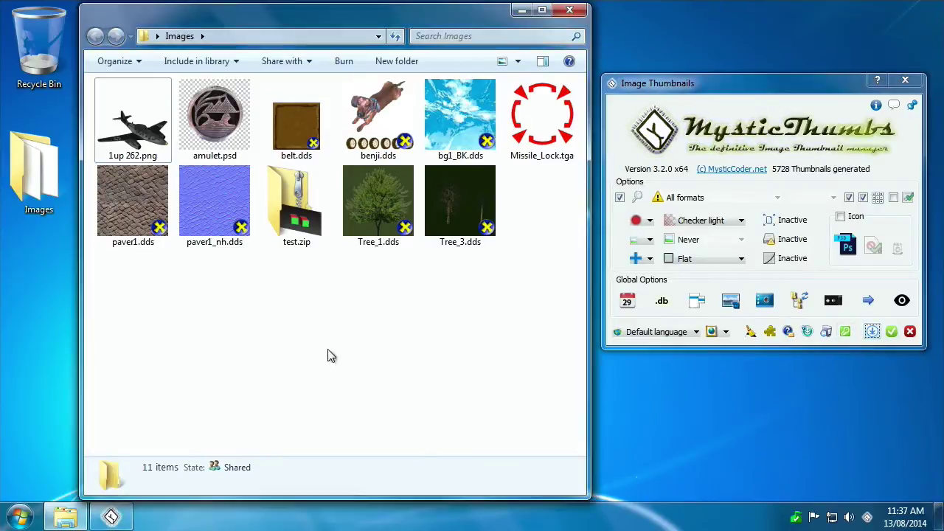
Refresh the thumbnails of the whole Images folder.
right_click(298, 341)
mouse_move(360, 211)
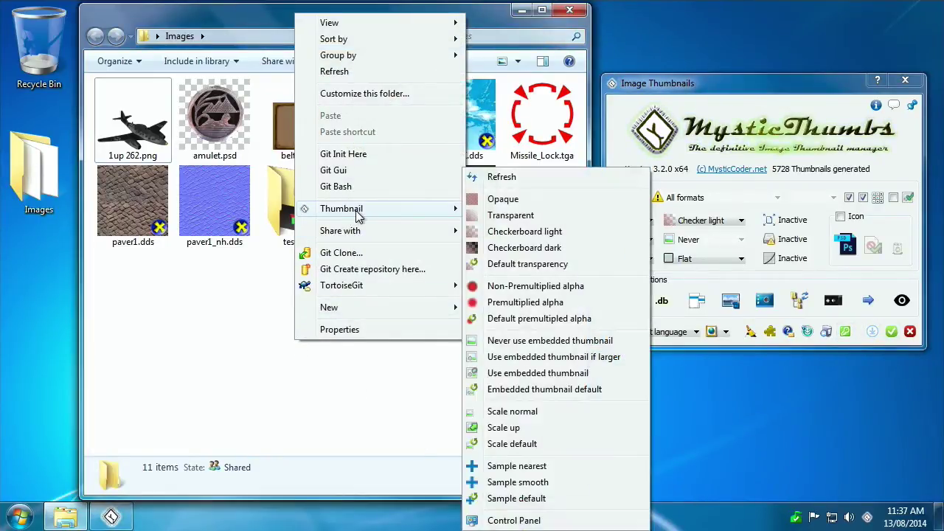
left_click(502, 177)
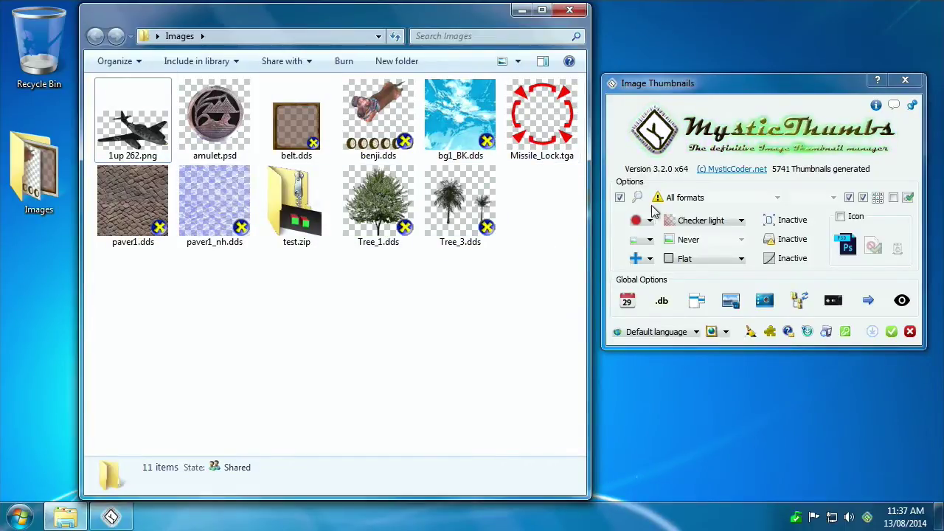
Display the Images folder with extra large icons and apply the scale-up option to the thumbnails of all formats.
left_click(636, 240)
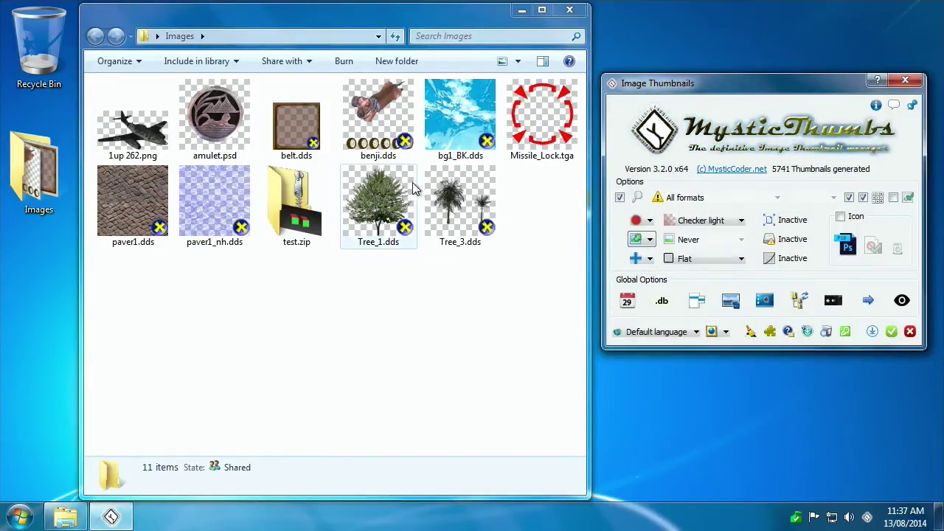
left_click(518, 61)
left_click(547, 36)
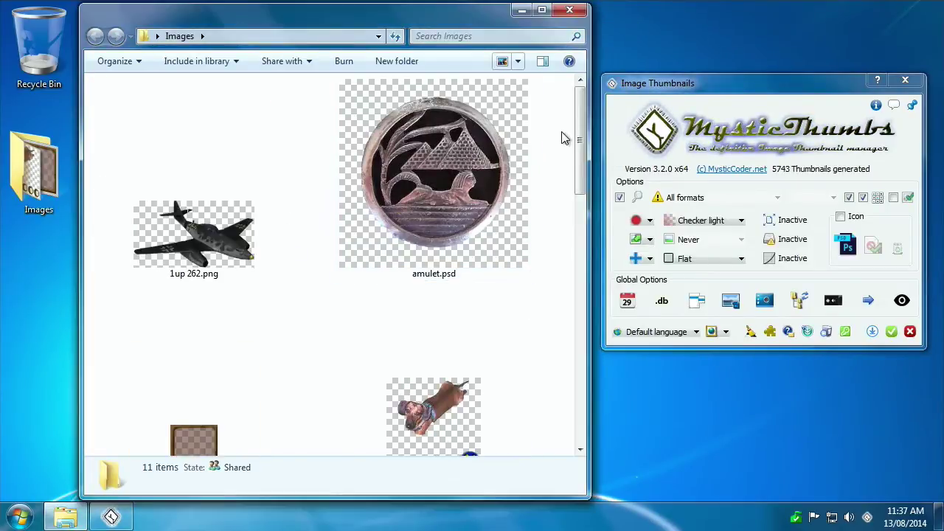
left_click(207, 262)
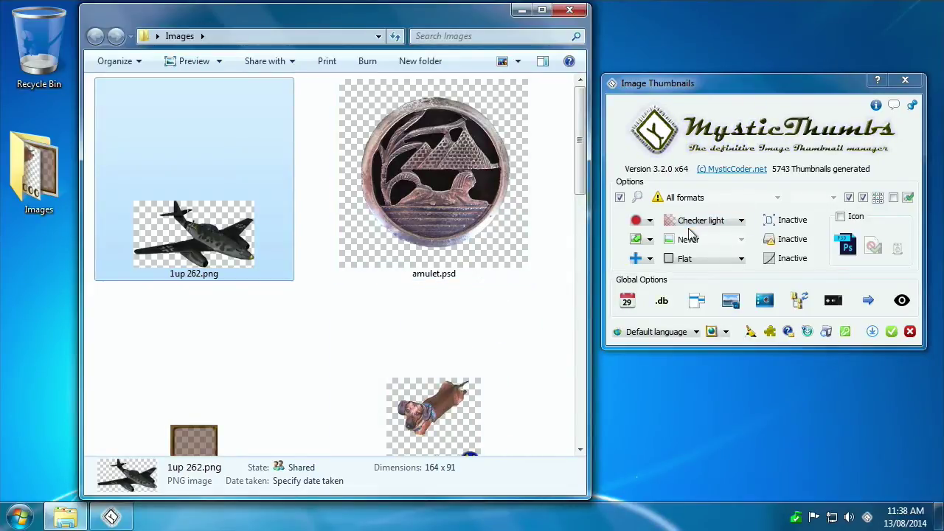
left_click(650, 240)
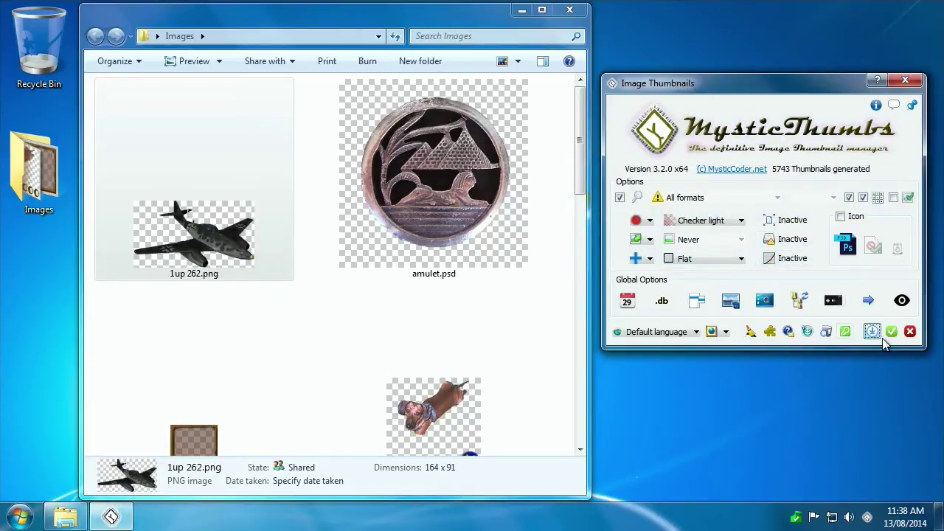
Regenerate the Images folder's thumbnails with the scale-up option active.
left_click(346, 331)
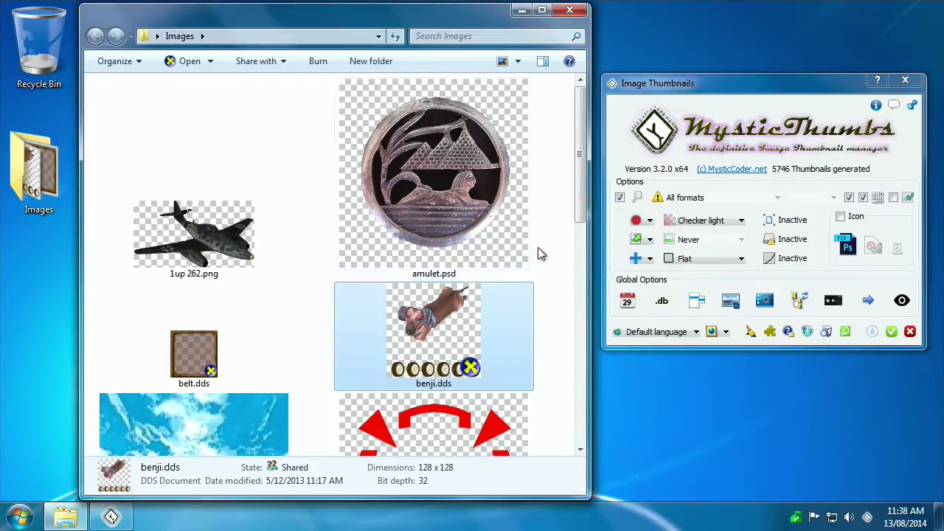
right_click(559, 265)
mouse_move(675, 369)
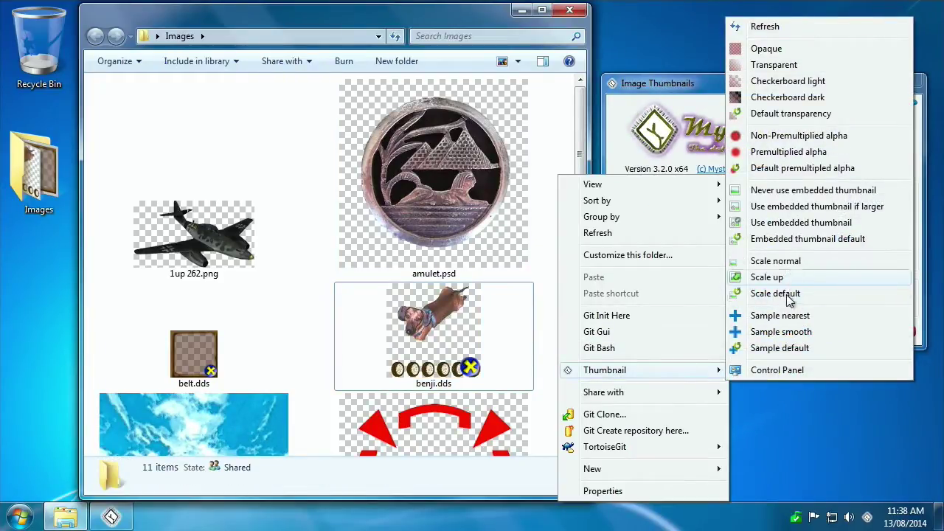
left_click(781, 29)
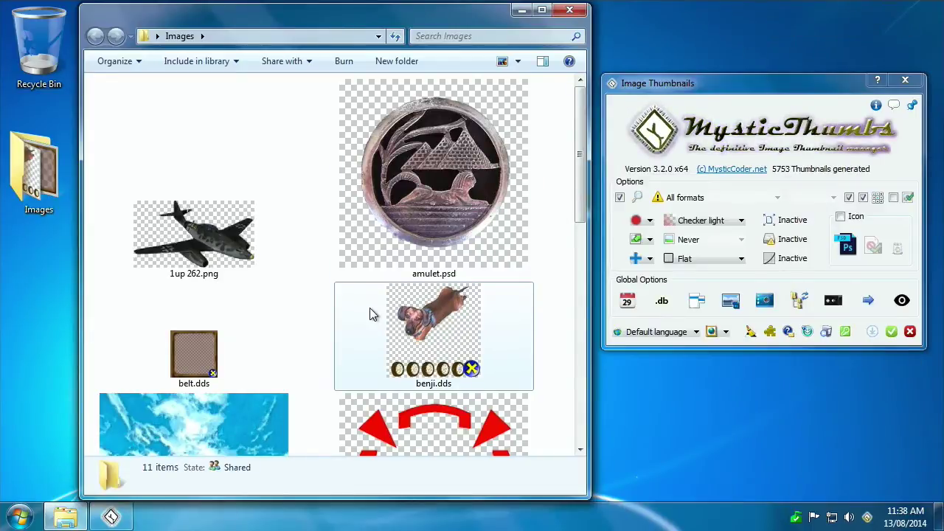
Examine the regenerated thumbnails of belt.dds, 1up 262.png and the neighbouring images at extra large size.
left_click(274, 304)
scroll(309, 276, "up", 1)
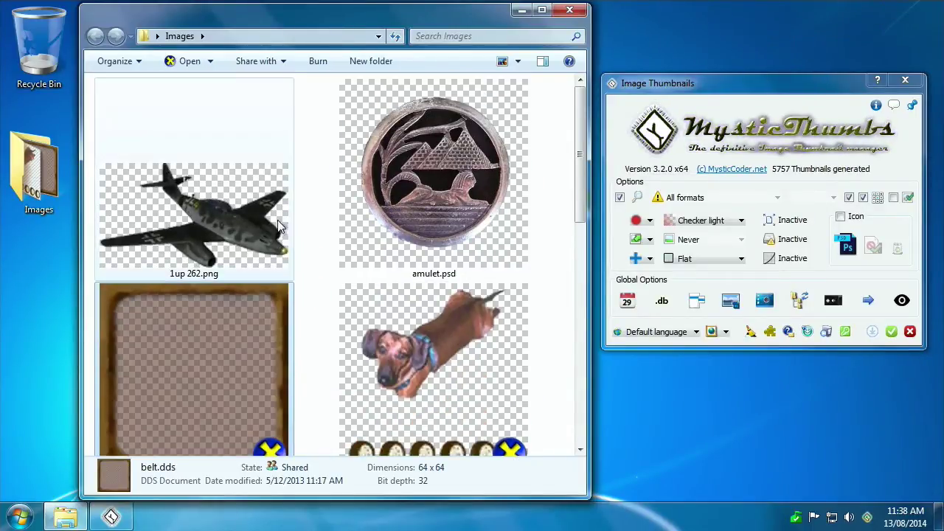
key("Up")
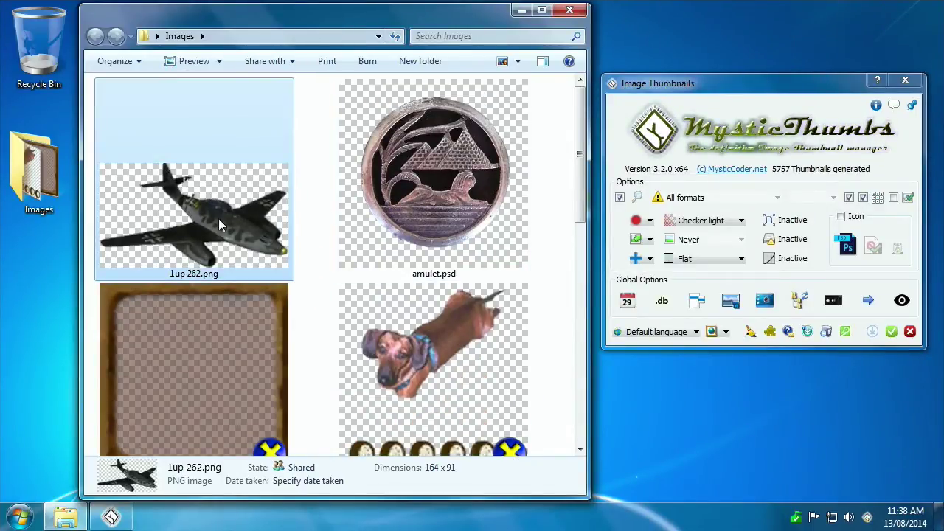
key("Right")
key("Left")
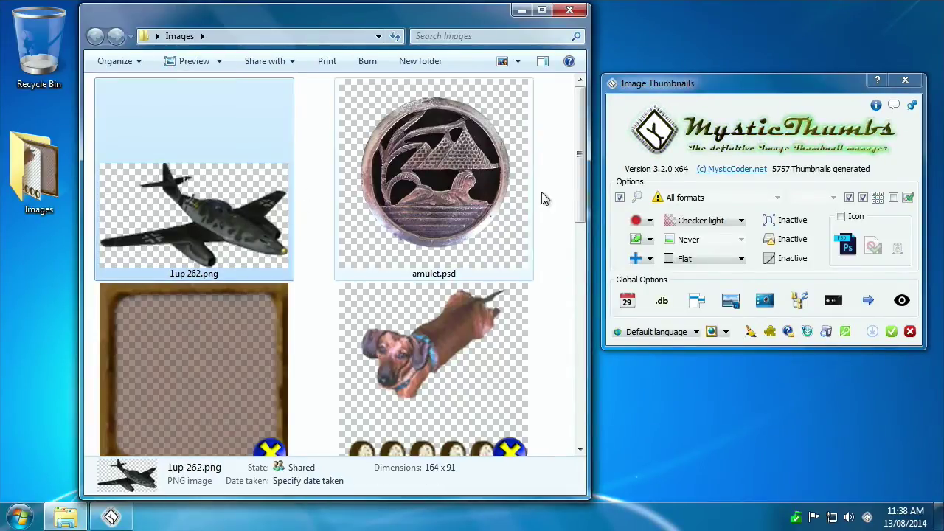
left_click_drag(580, 189, 605, 177)
left_click(566, 233)
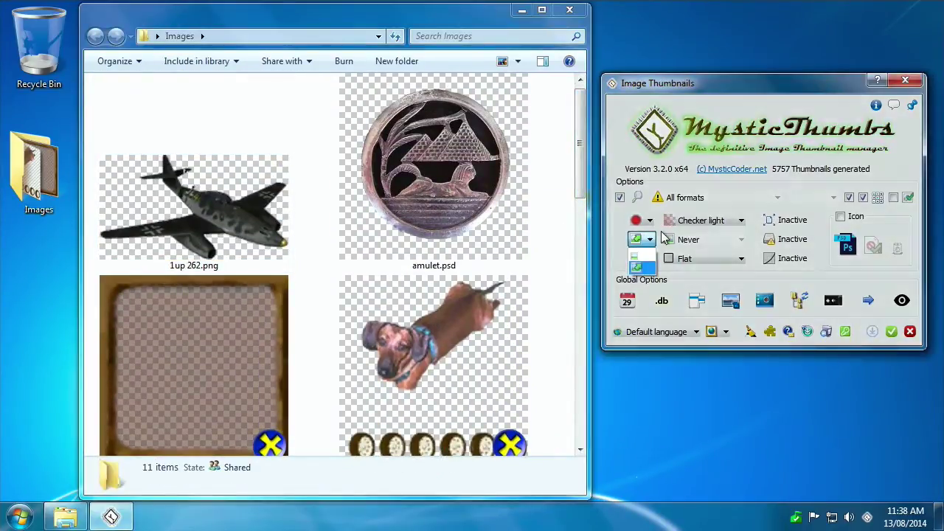
Set the thumbnail scaling of all formats back to normal and apply the change.
left_click(645, 241)
left_click(640, 255)
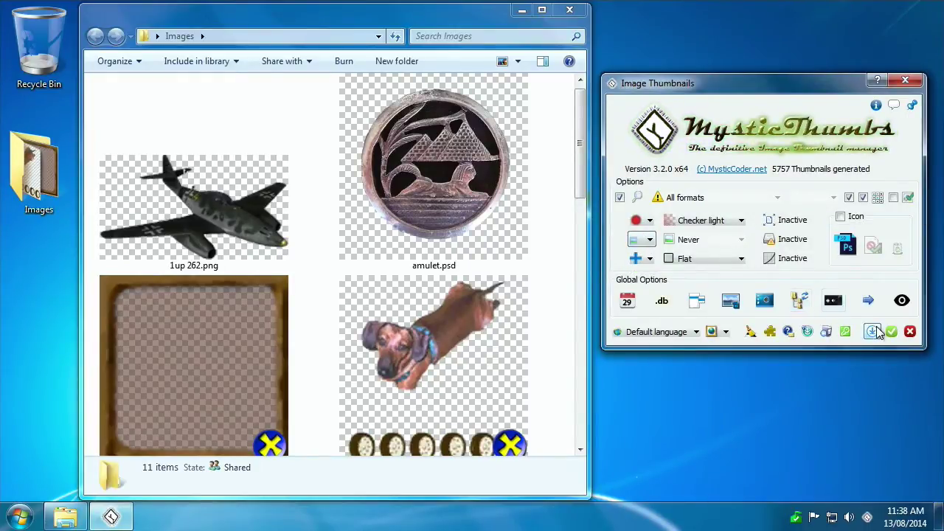
left_click(554, 263)
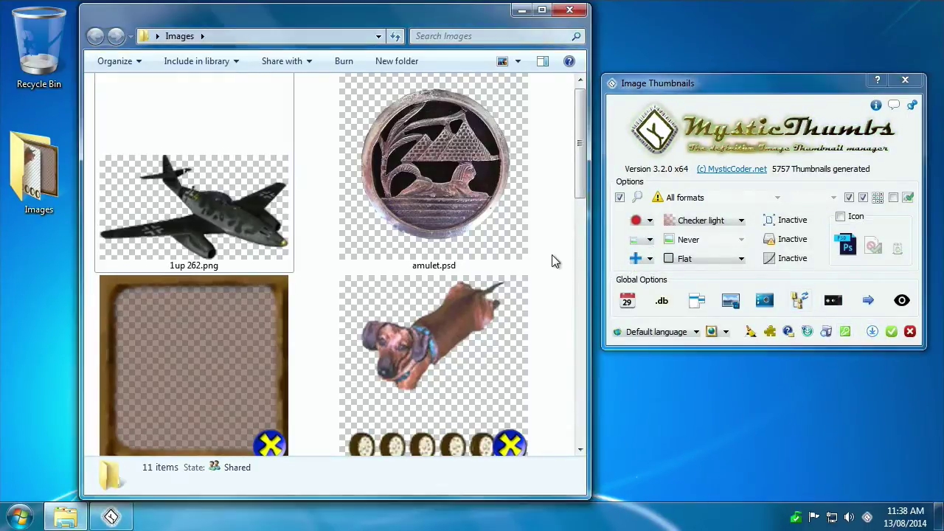
Refresh all thumbnails in the Images folder to use normal scaling.
right_click(554, 263)
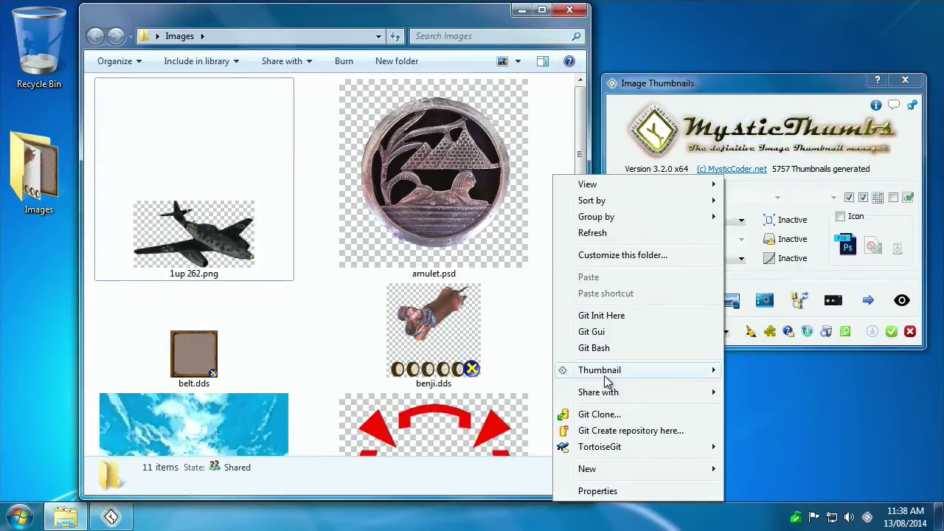
mouse_move(608, 372)
left_click(758, 27)
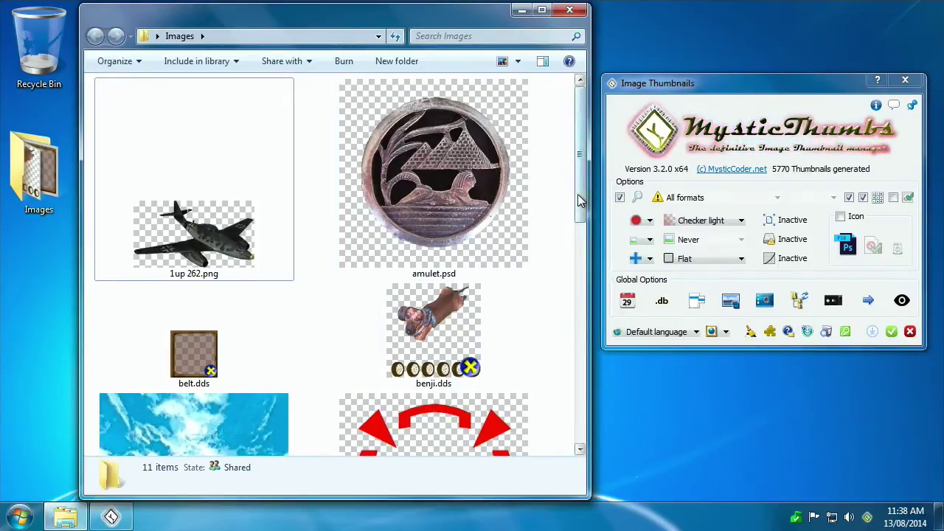
Scale up the thumbnails of 1up 262.png, belt.dds and benji.dds only.
left_click(180, 234)
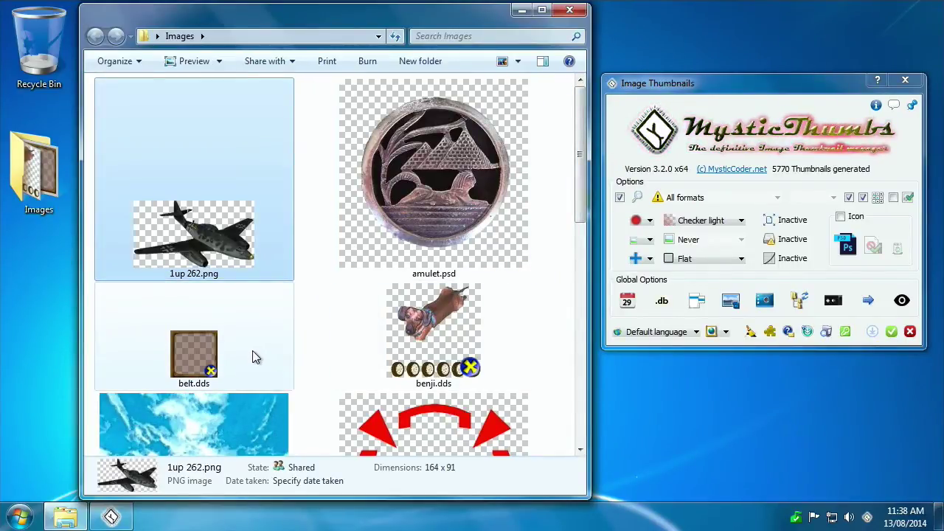
left_click(420, 332, "ctrl")
left_click(225, 341, "ctrl")
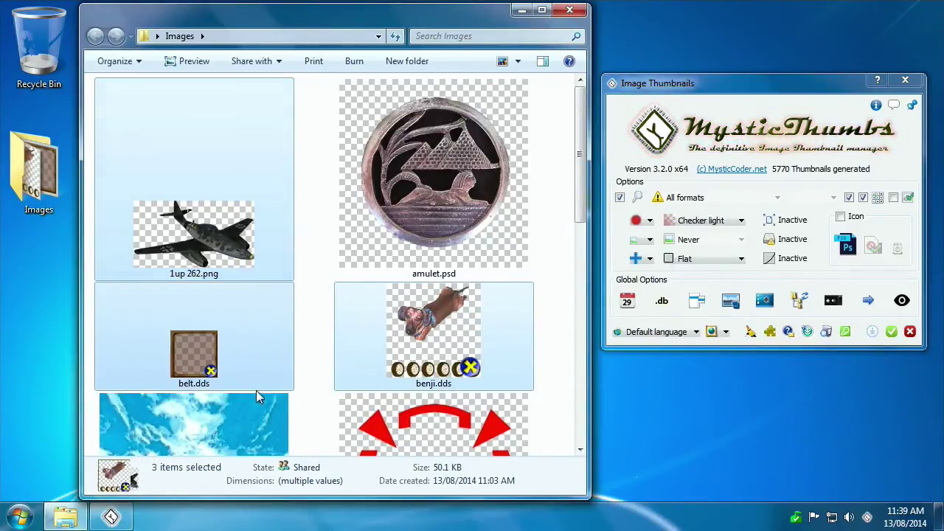
right_click(220, 250)
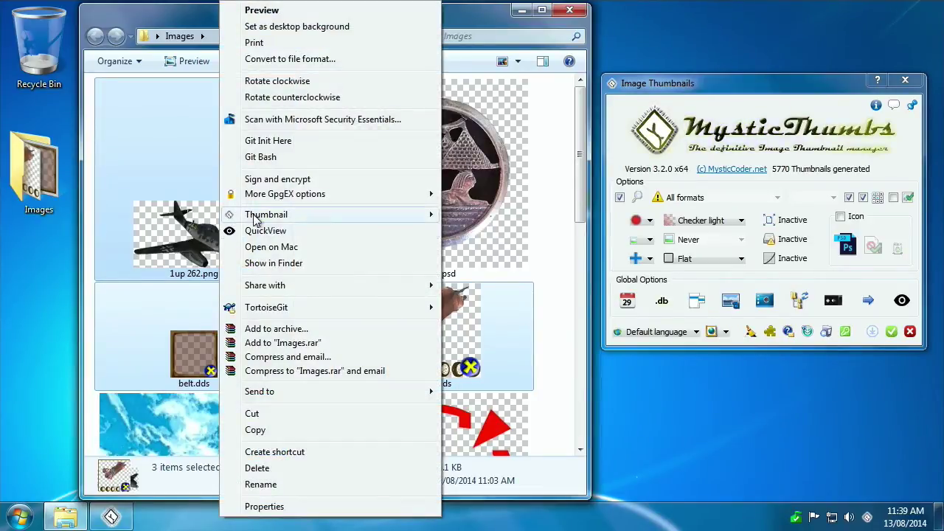
mouse_move(256, 220)
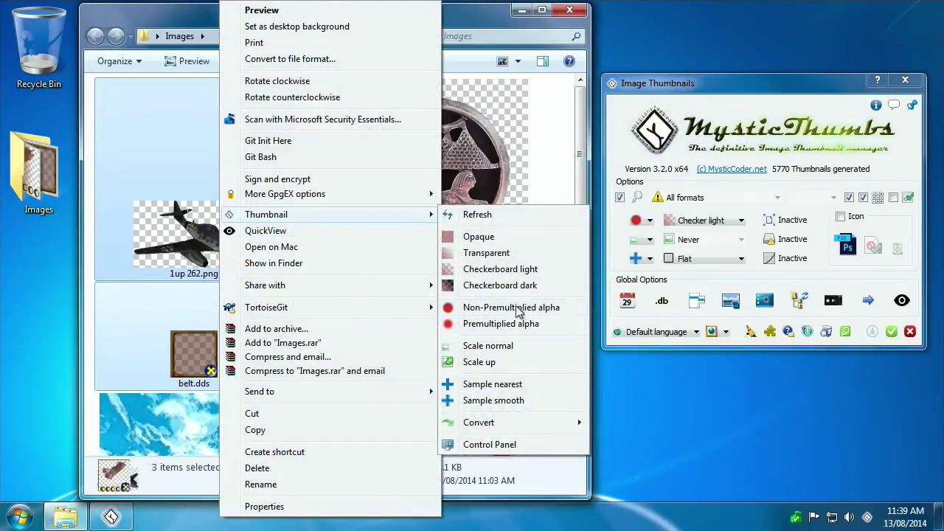
left_click(508, 363)
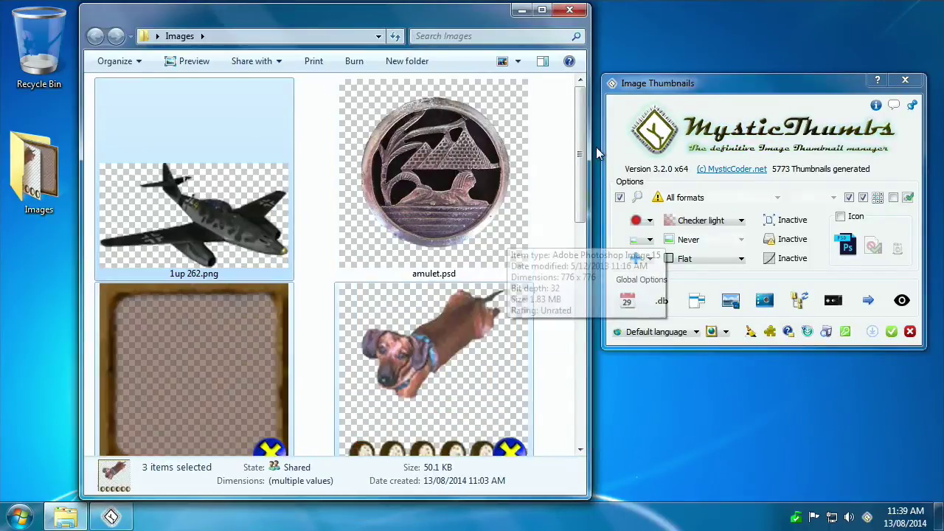
left_click_drag(584, 152, 558, 147)
left_click(554, 204)
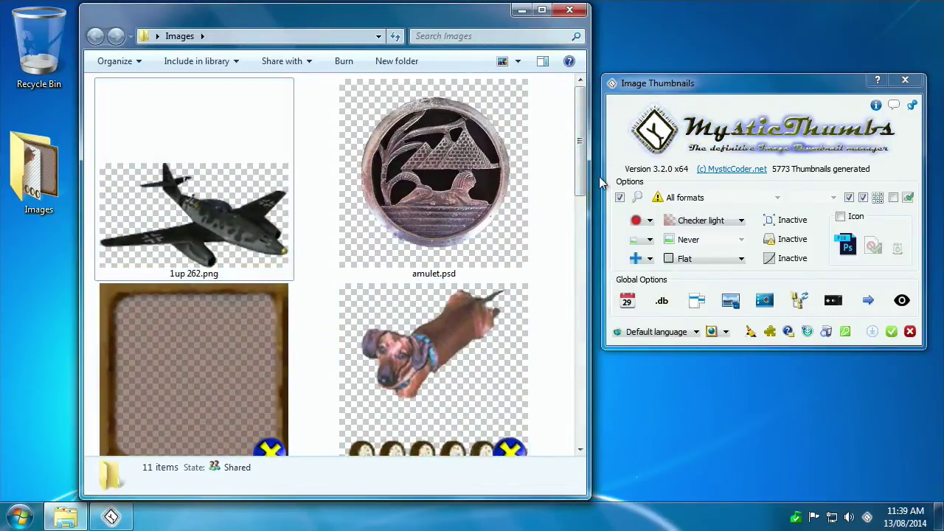
Show the Images folder as large icons and examine the overlay icon on belt.dds.
left_click(518, 61)
left_click(546, 91)
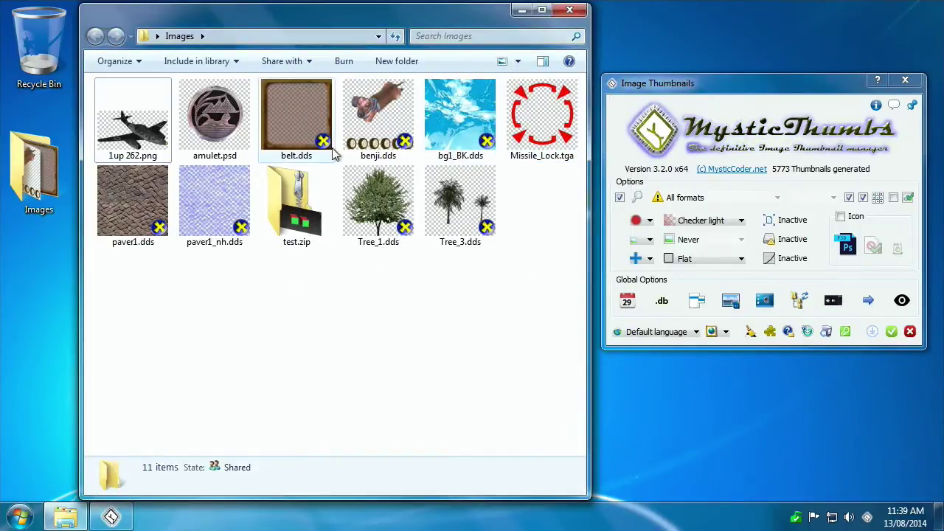
mouse_move(330, 145)
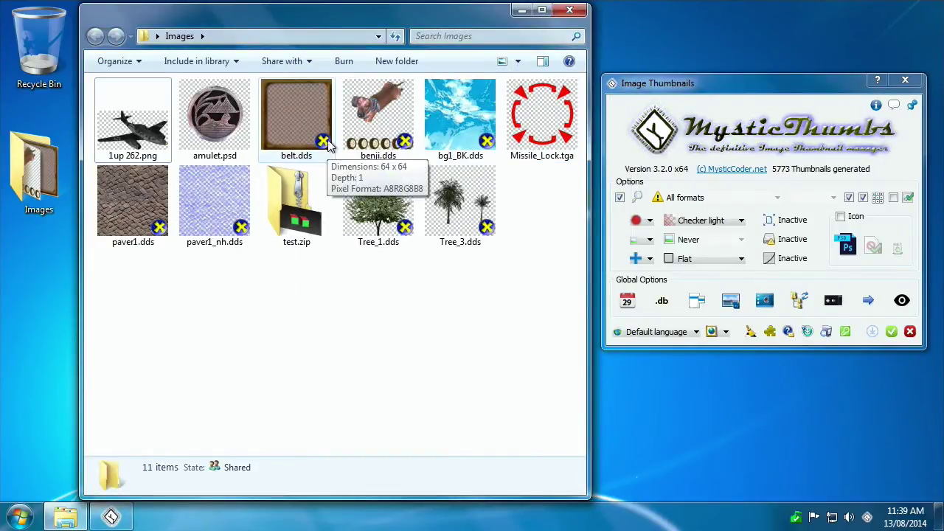
left_click(310, 133)
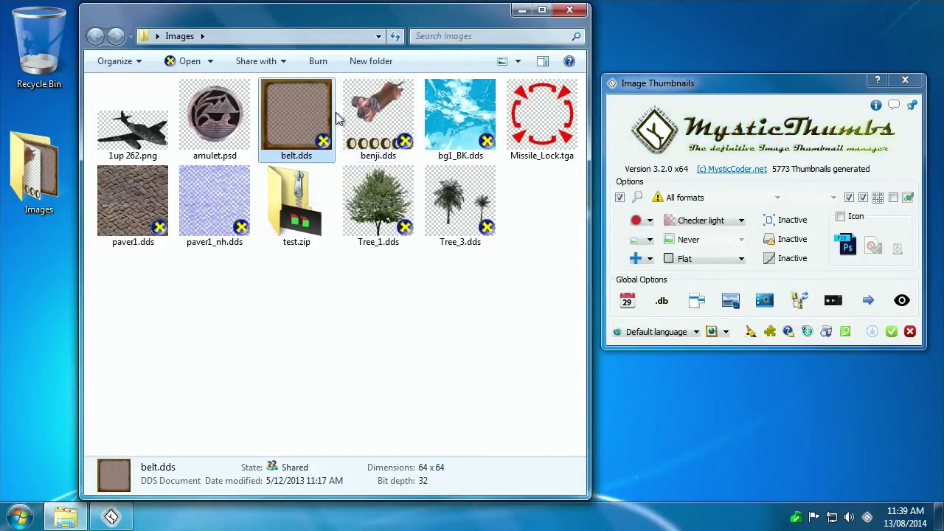
mouse_move(322, 140)
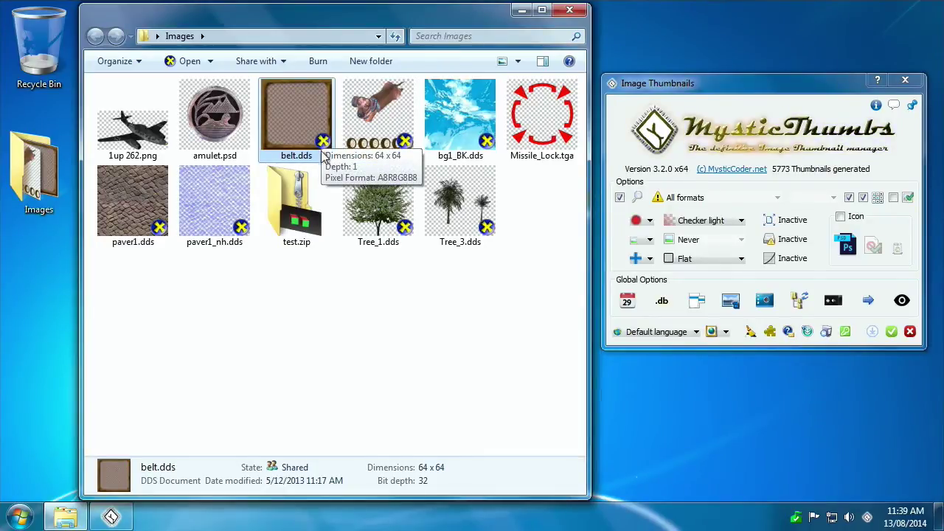
Try to open belt.dds in its associated program and close that program.
double_click(315, 144)
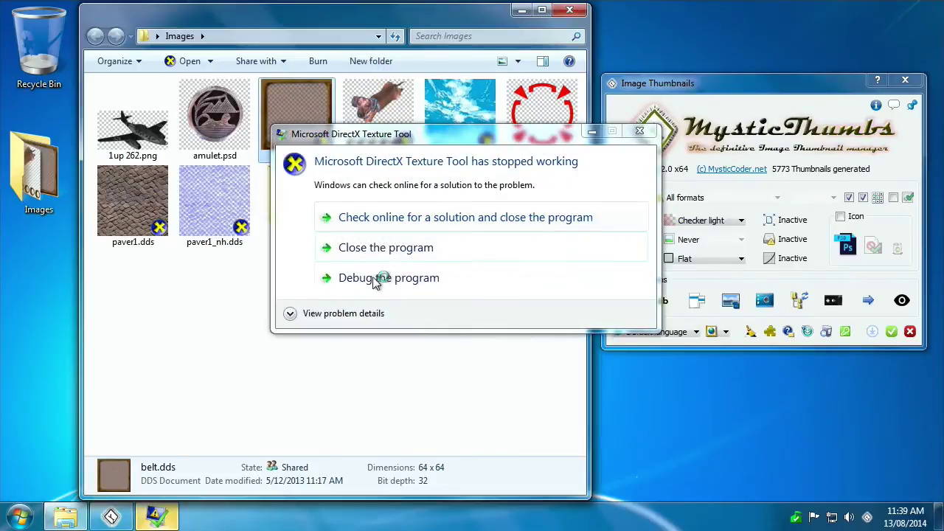
left_click(390, 248)
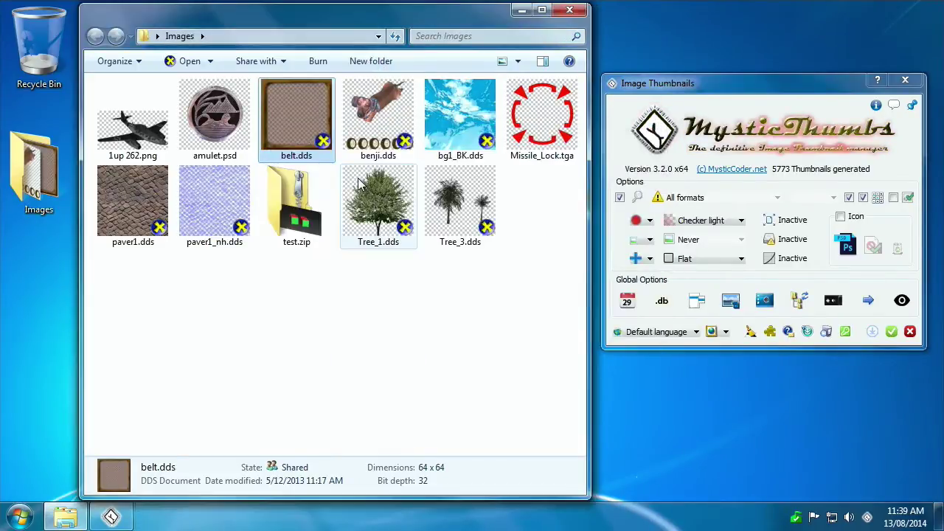
right_click(310, 129)
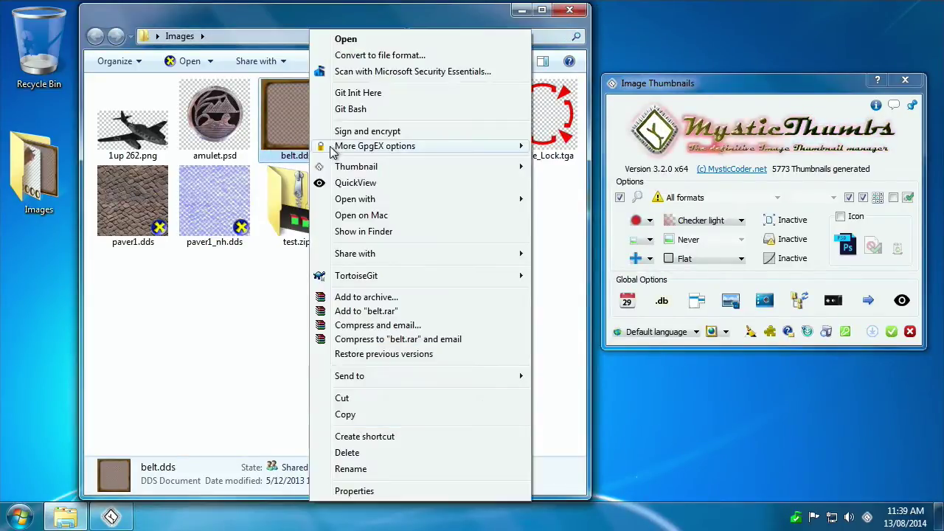
left_click(285, 147)
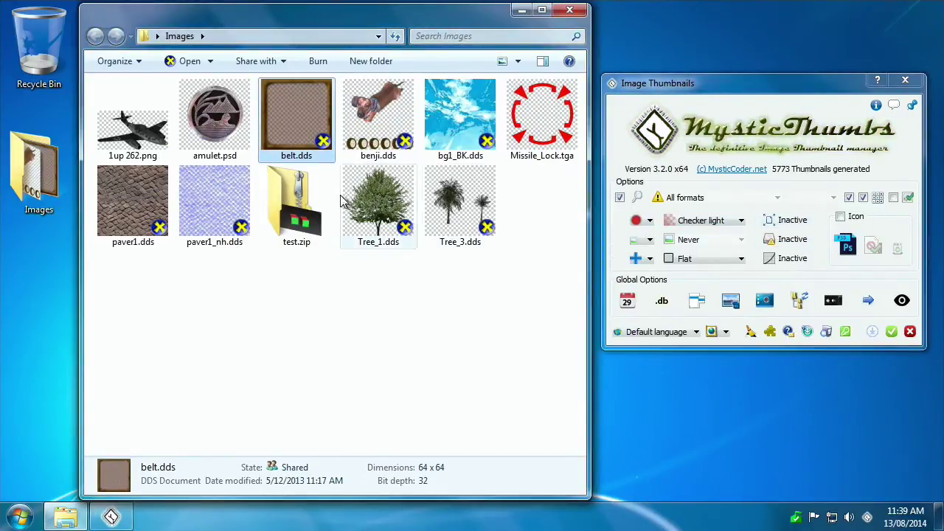
Switch the thumbnail options from all formats to the DirectDraw Surface format and apply the change.
left_click(620, 198)
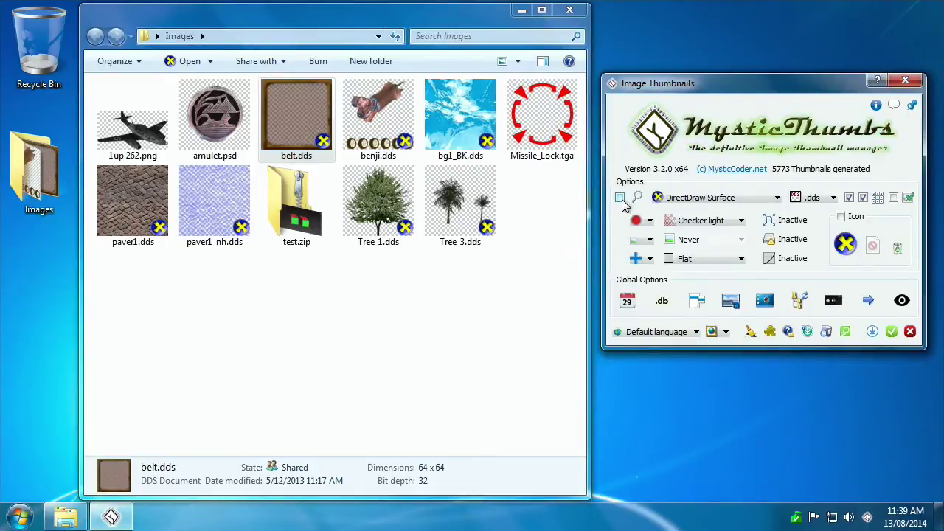
left_click(620, 198)
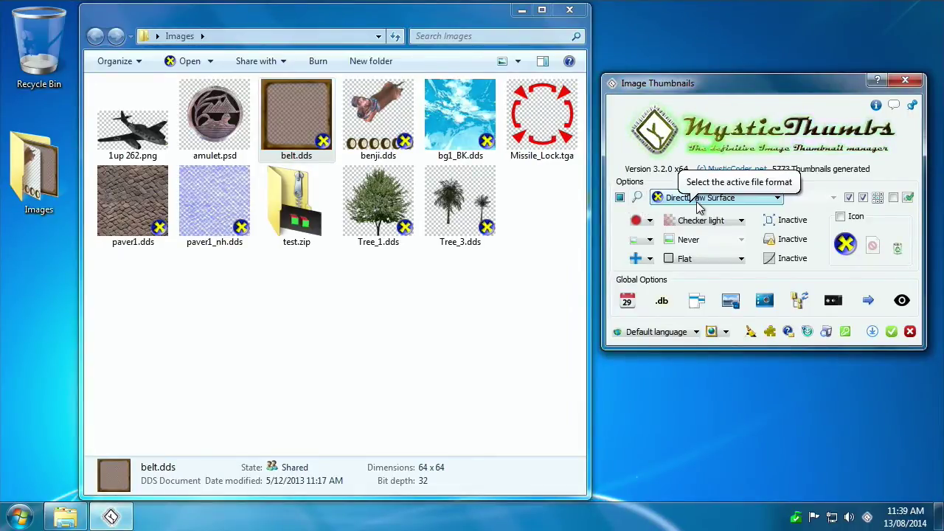
left_click(871, 332)
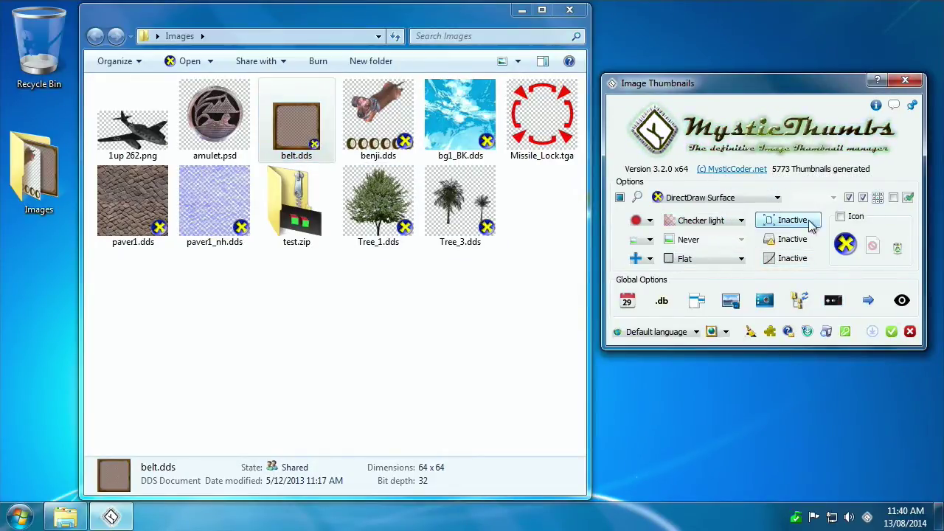
Enable the custom overlay icon for DirectDraw Surface files and inspect the icons and path offered from DXTex.exe.
left_click(842, 218)
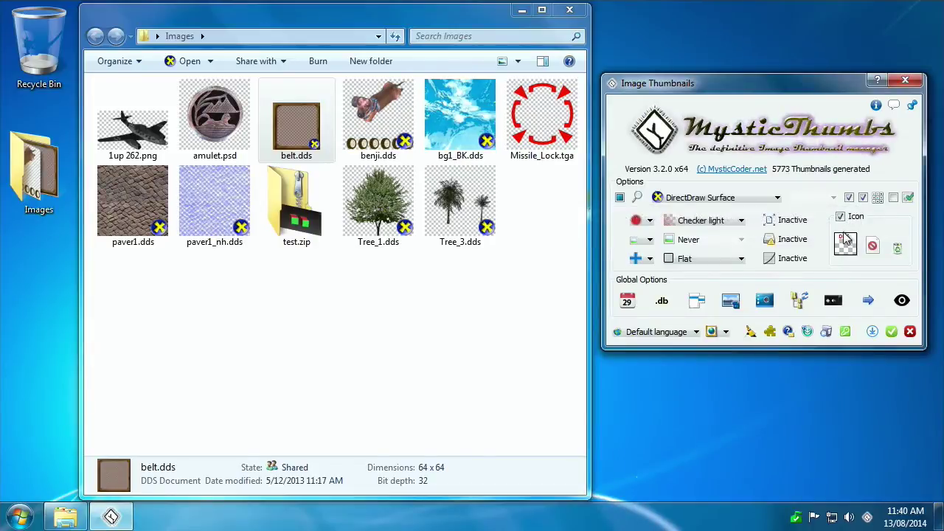
left_click(849, 245)
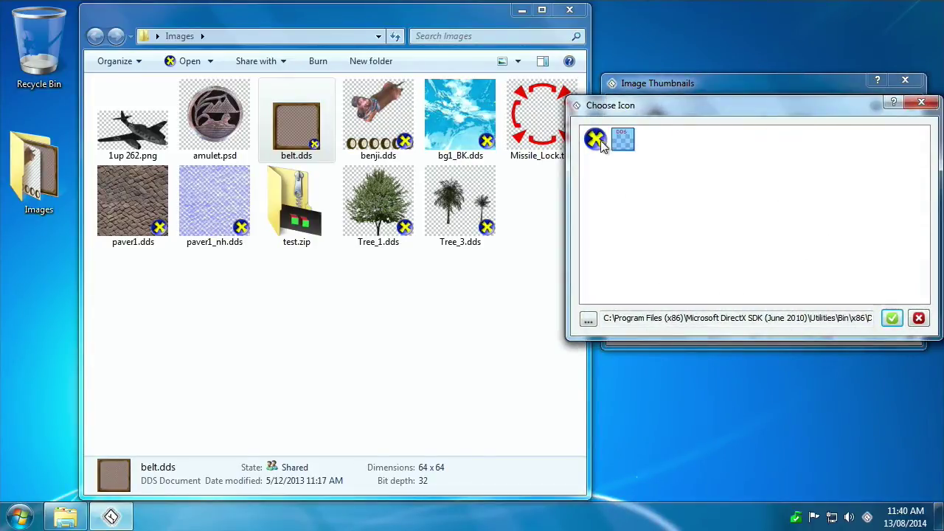
left_click_drag(709, 318, 569, 316)
left_click(851, 317)
left_click(662, 318)
left_click_drag(735, 318, 912, 332)
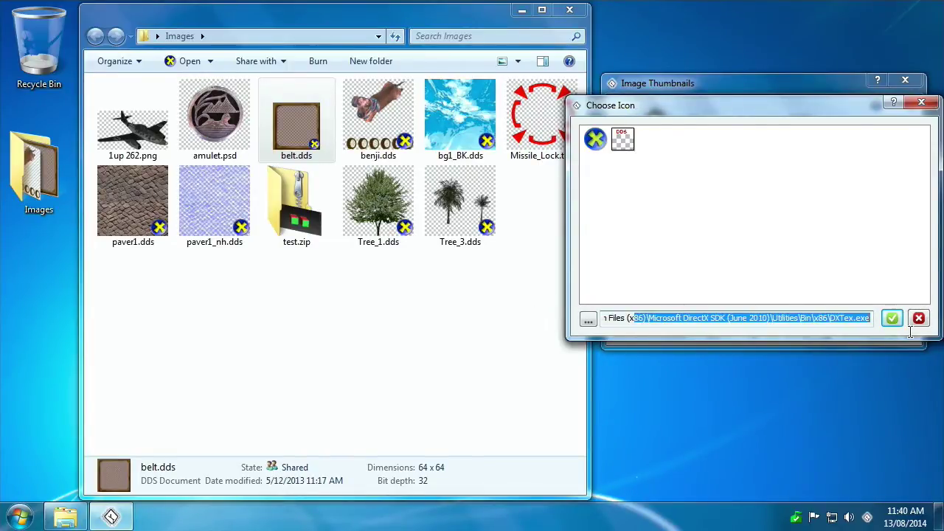
left_click(848, 319)
key("ctrl+a")
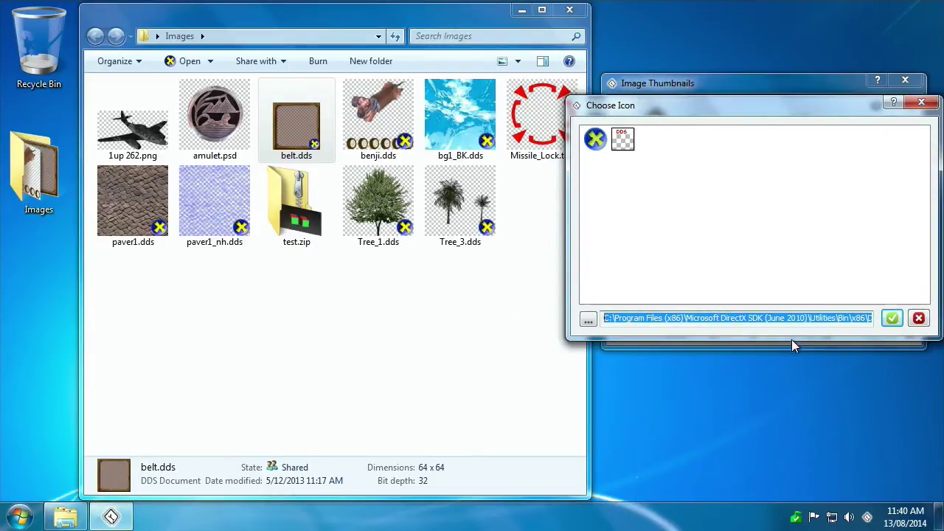
left_click(623, 143)
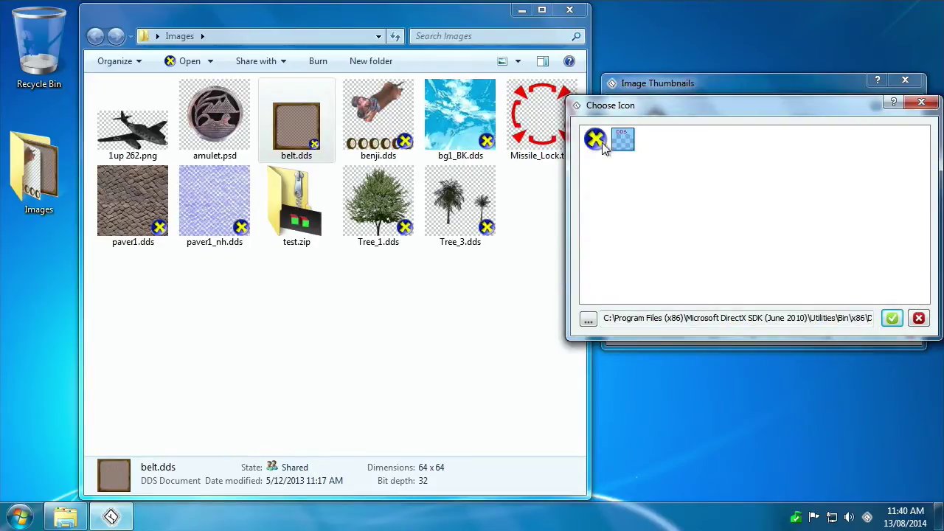
left_click(596, 138)
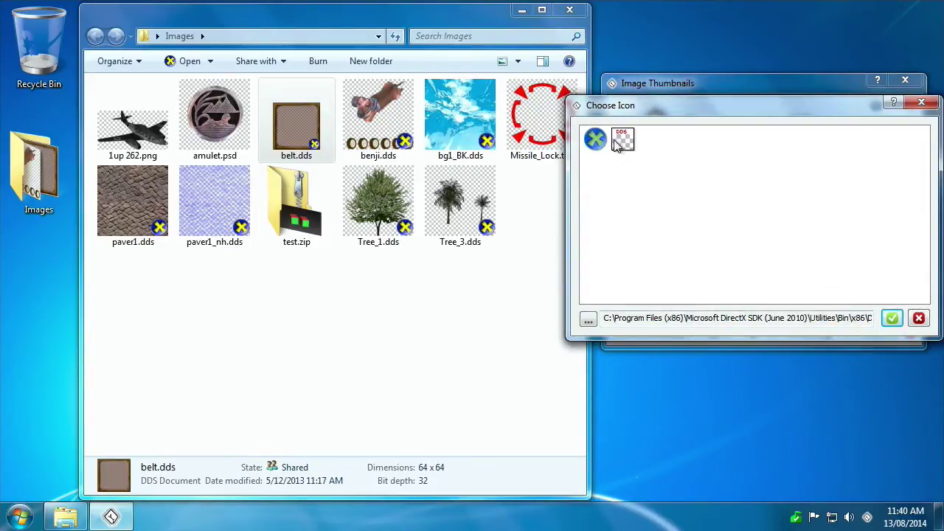
Browse the DirectX SDK's x86 folder for other applications or libraries containing icons.
left_click(588, 319)
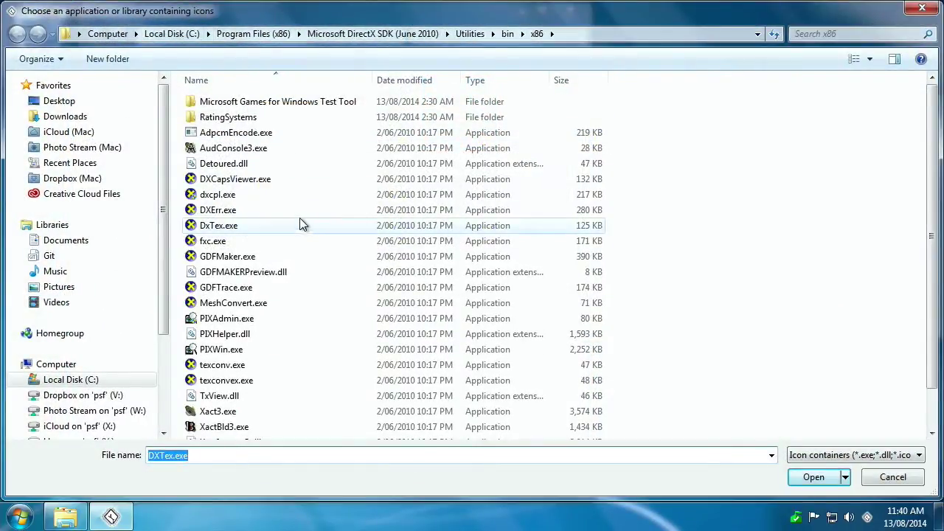
left_click(285, 166)
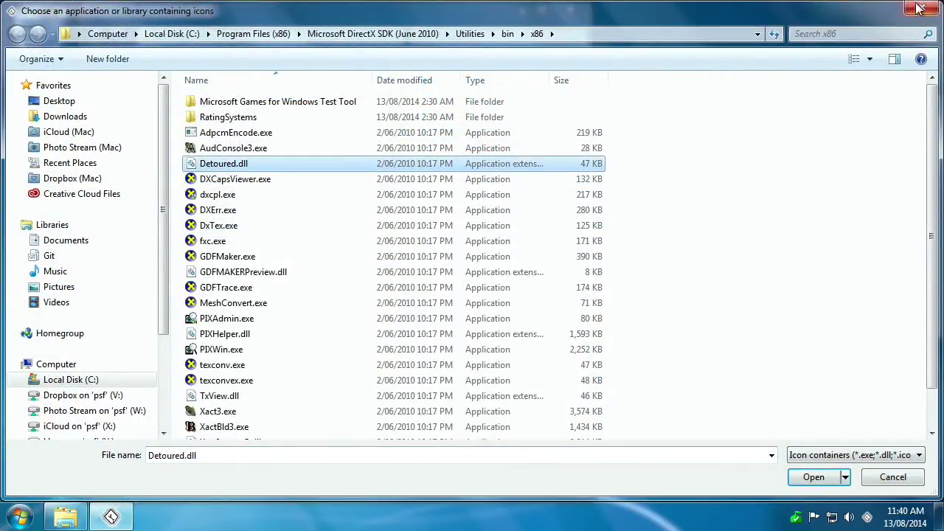
key("Return")
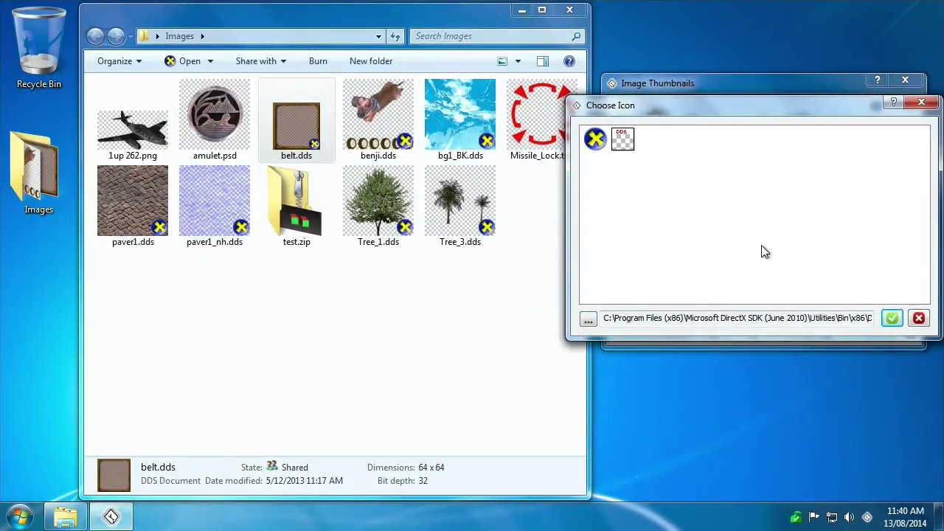
Assign the checkered DDS icon as the DirectDraw Surface overlay, apply it and check the tree thumbnails in the folder.
left_click(626, 140)
left_click(616, 153)
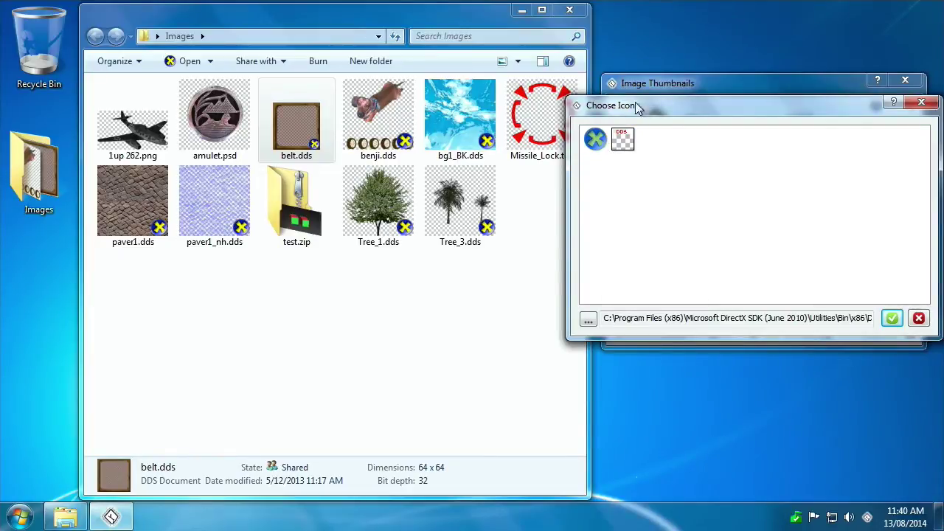
left_click(622, 141)
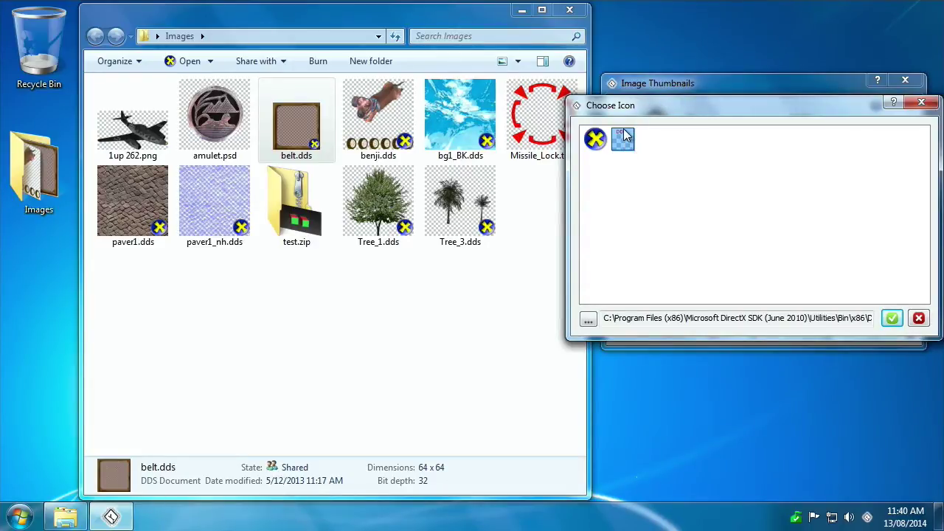
double_click(623, 141)
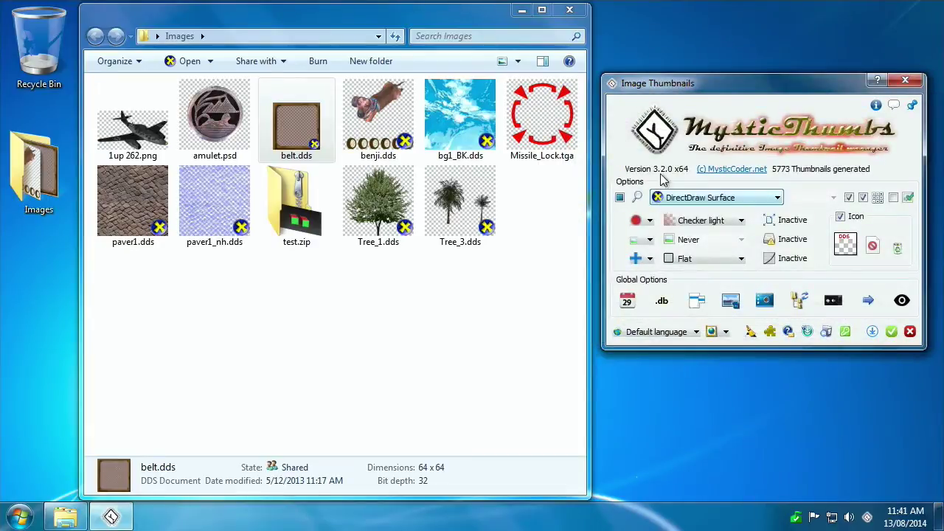
left_click(870, 330)
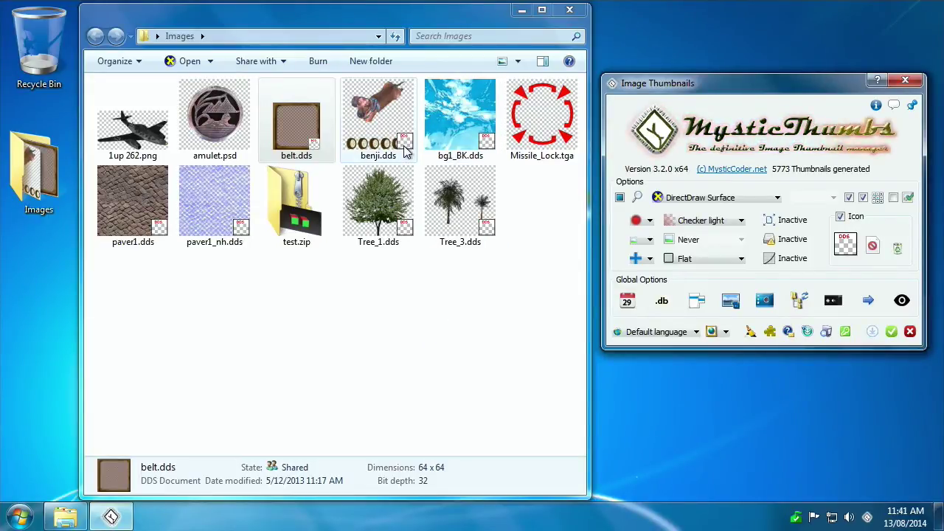
left_click(410, 236)
left_click(457, 233)
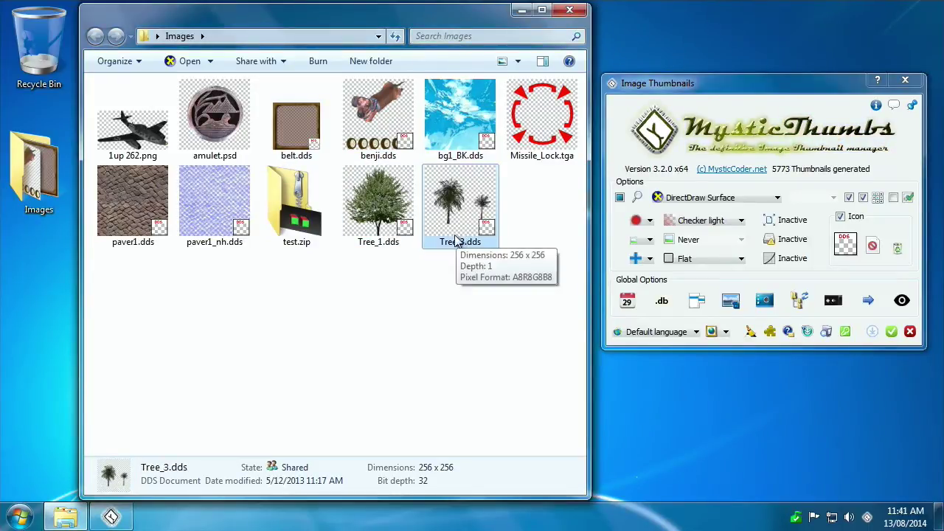
Find the psd format for amulet.psd in the thumbnail options and enable its overlay icon.
left_click(214, 107)
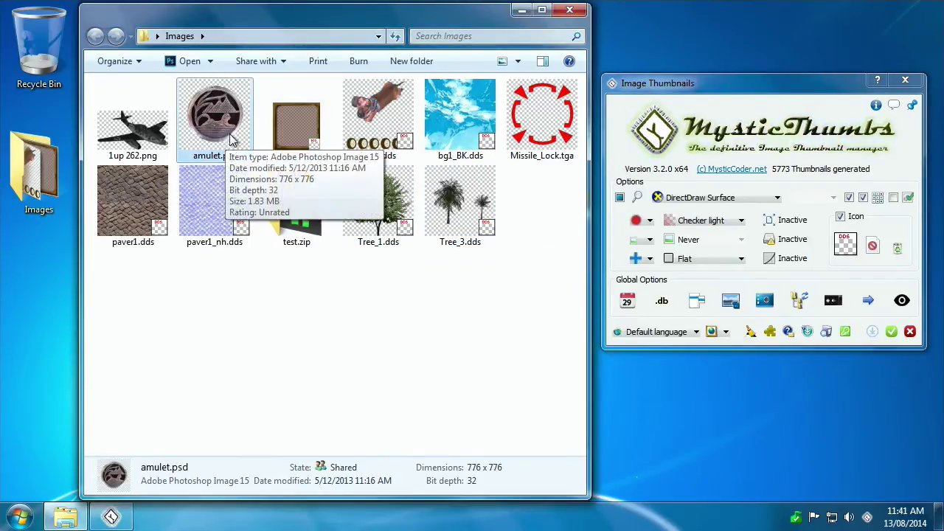
left_click(637, 198)
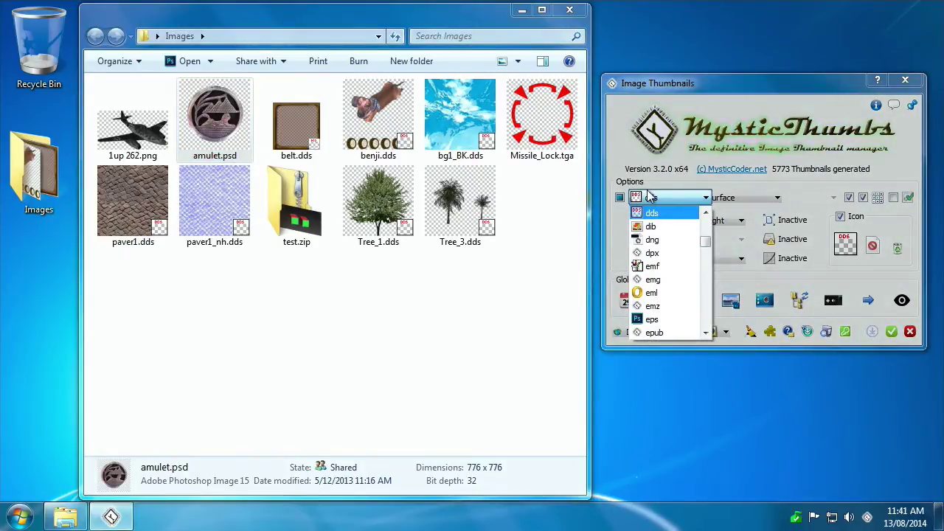
type("psd")
key("Return")
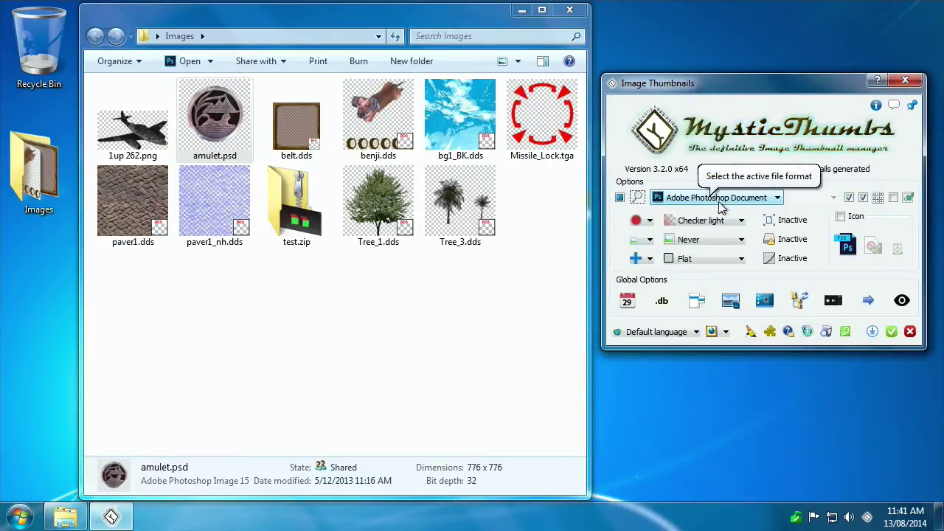
left_click(840, 216)
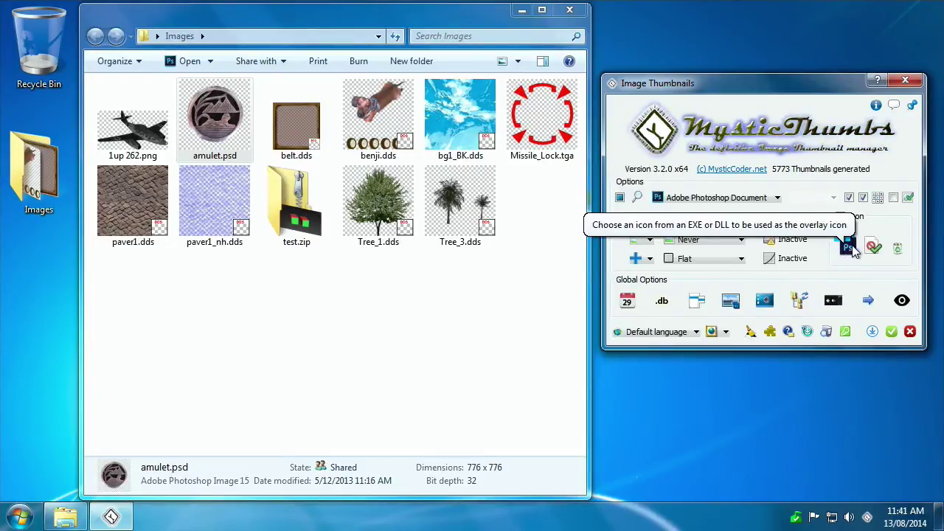
Choose the blue PSD document icon from Photoshop.exe as the overlay icon for Adobe Photoshop Document files.
left_click(847, 248)
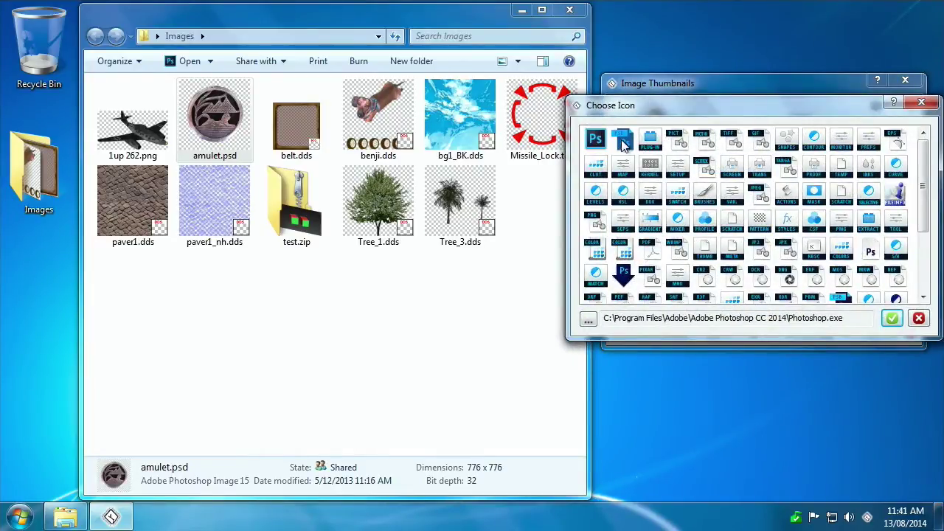
double_click(623, 143)
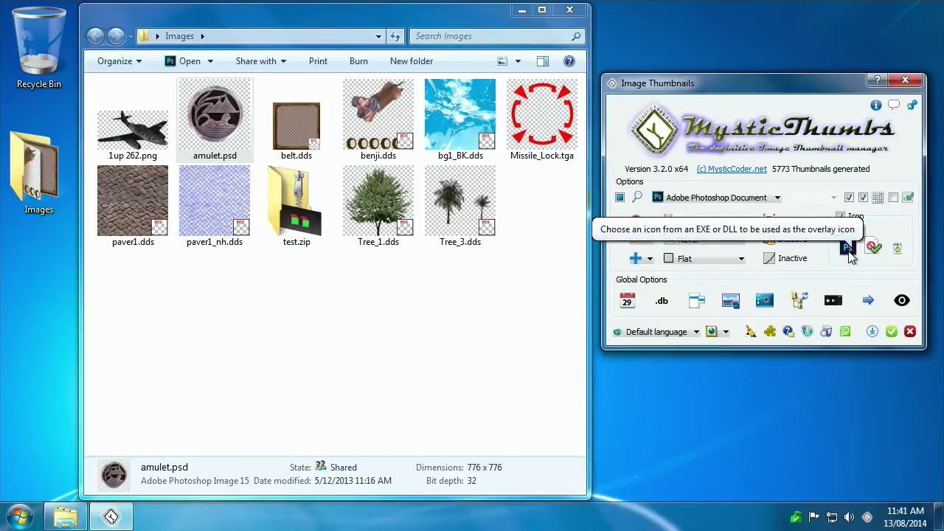
left_click(847, 249)
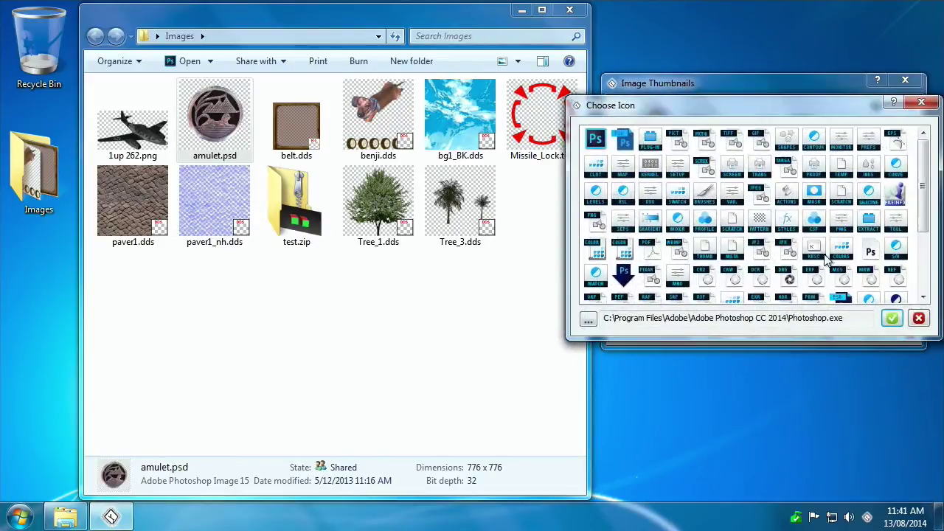
left_click(622, 145)
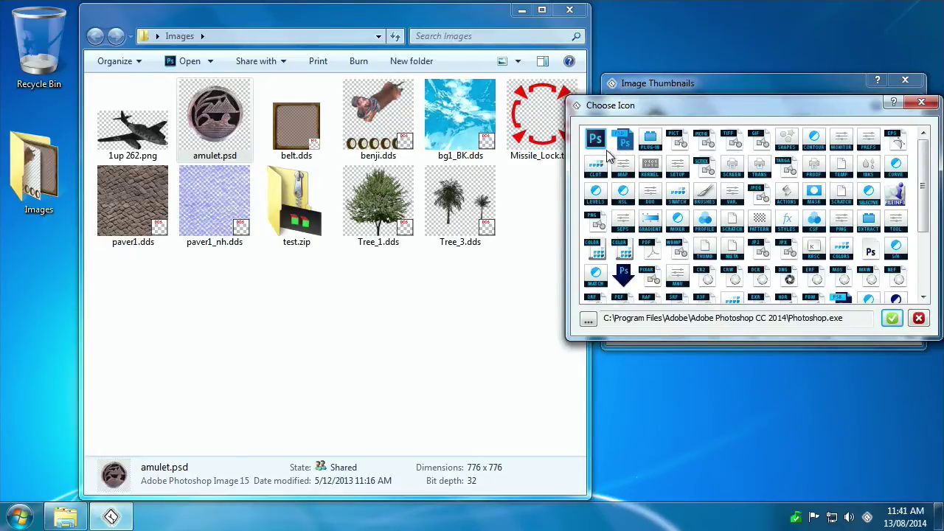
double_click(624, 144)
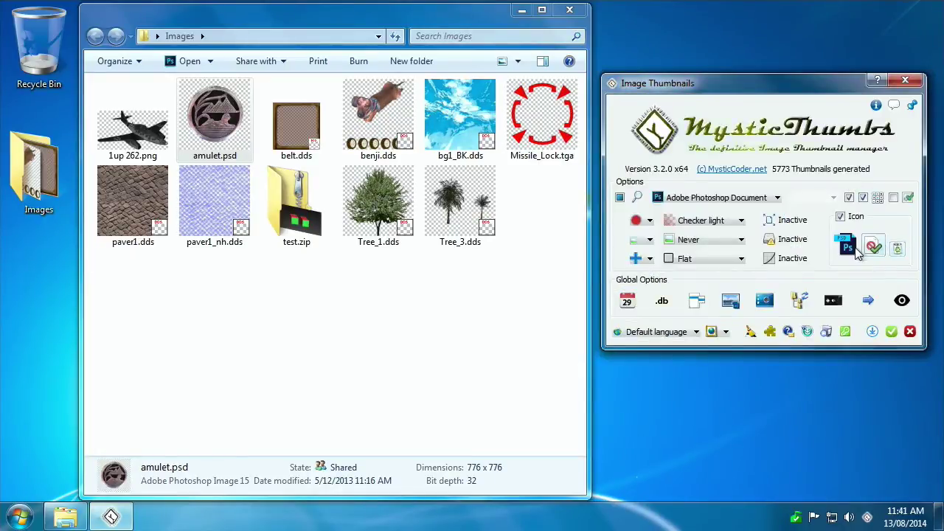
Look through the full set of icons in Photoshop.exe and keep the blue PSD document icon.
left_click(854, 249)
scroll(922, 166, "down", 2)
scroll(926, 166, "up", 2)
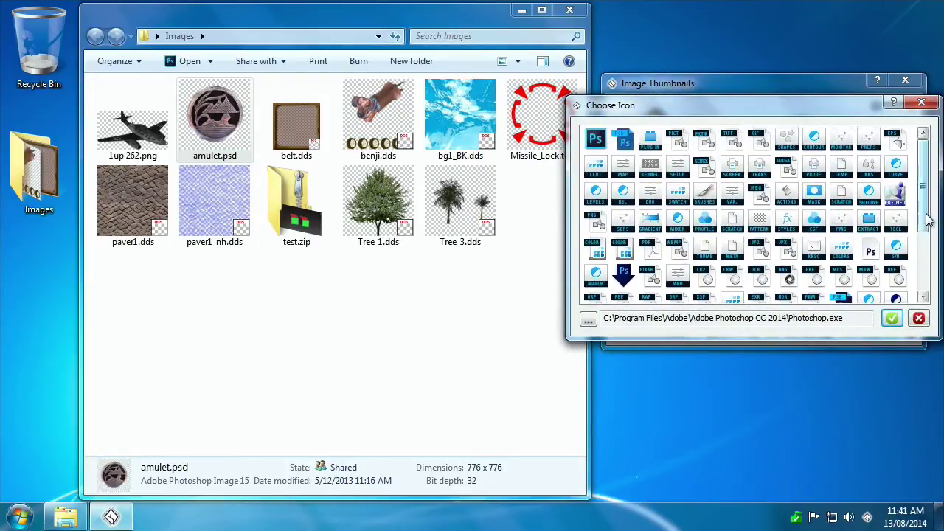
left_click_drag(924, 168, 931, 279)
left_click(892, 318)
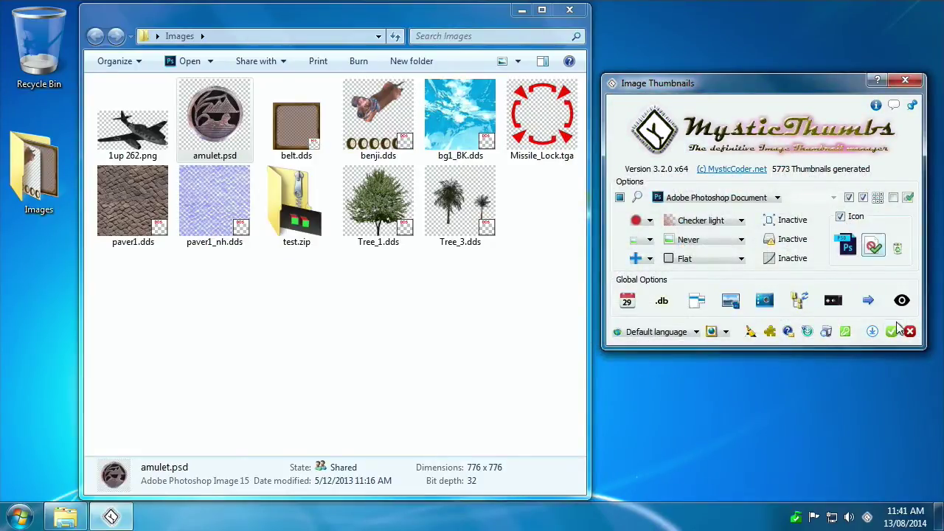
Set the toggle beside the Photoshop overlay icon to the plain red prohibition symbol and apply the overlay to amulet.psd.
left_click(871, 249)
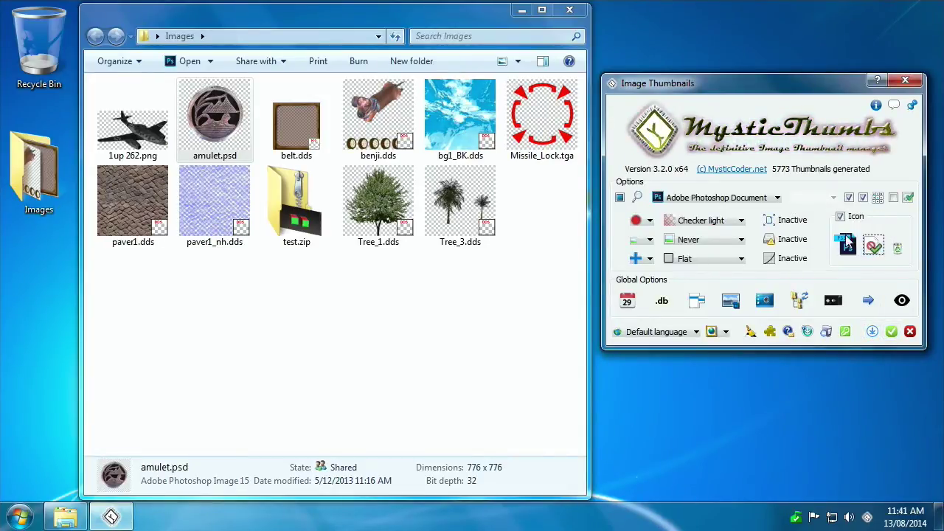
left_click(873, 249)
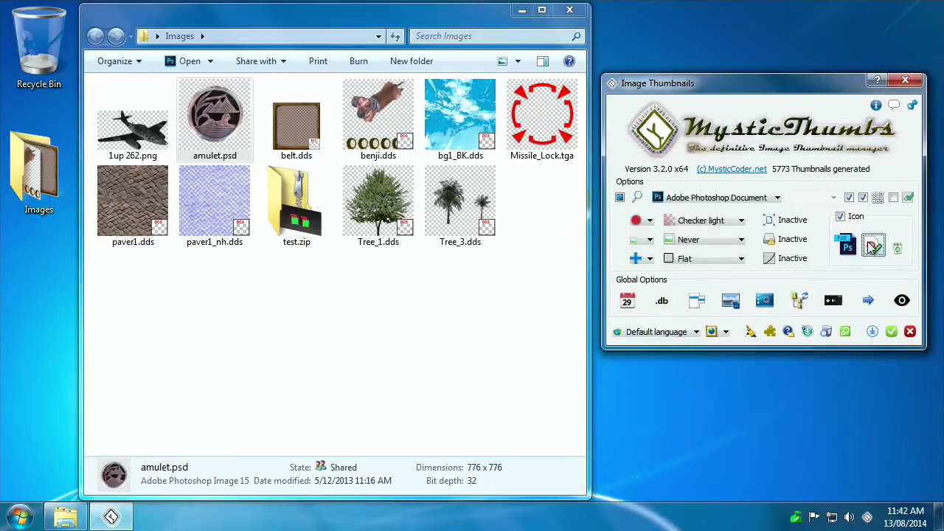
left_click(872, 331)
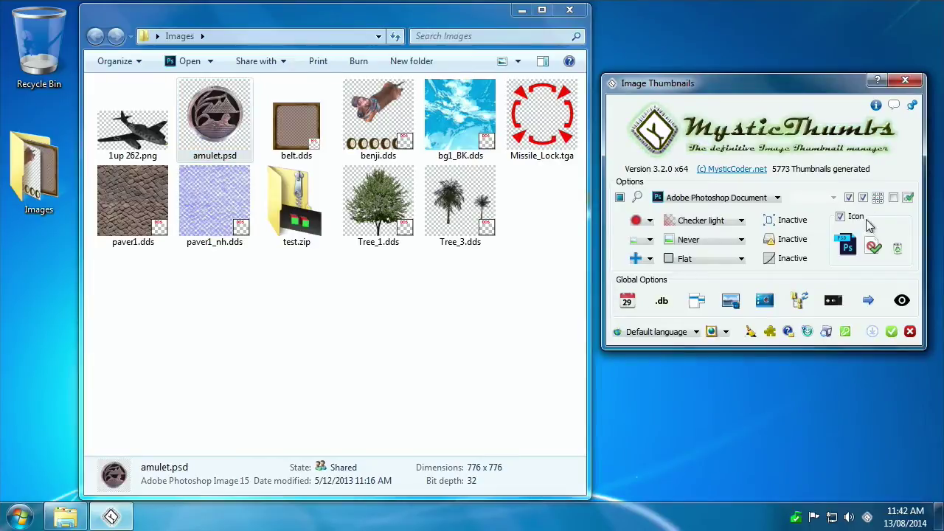
left_click(875, 246)
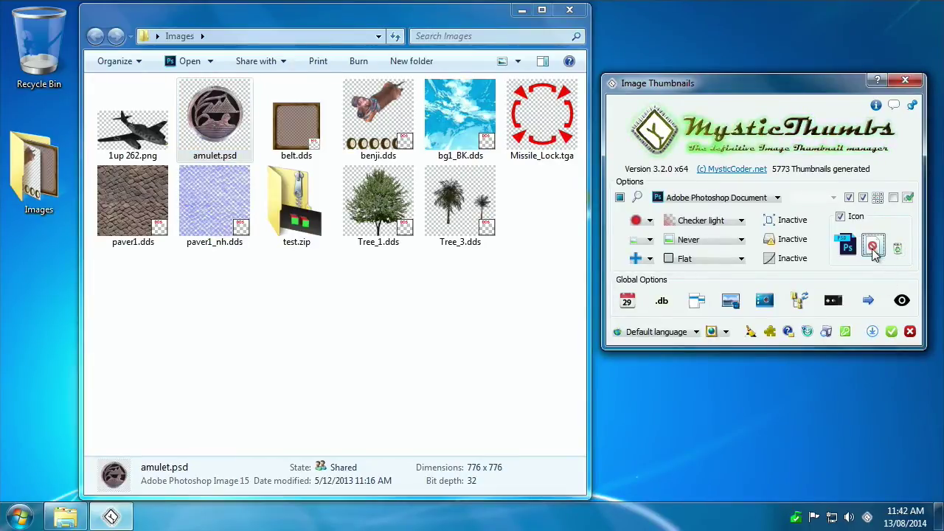
left_click(841, 241)
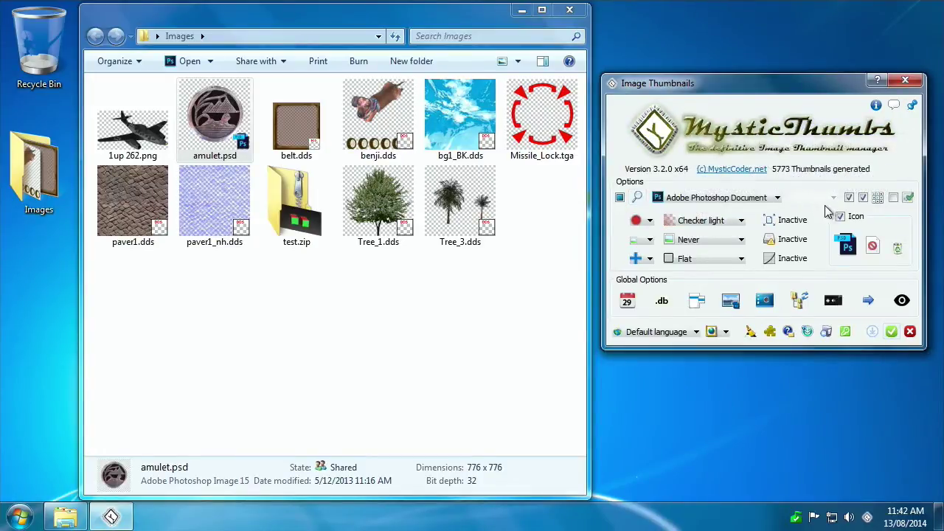
Check the remaining icons offered by Photoshop.exe and close the icon chooser without changing the selection.
left_click(898, 253)
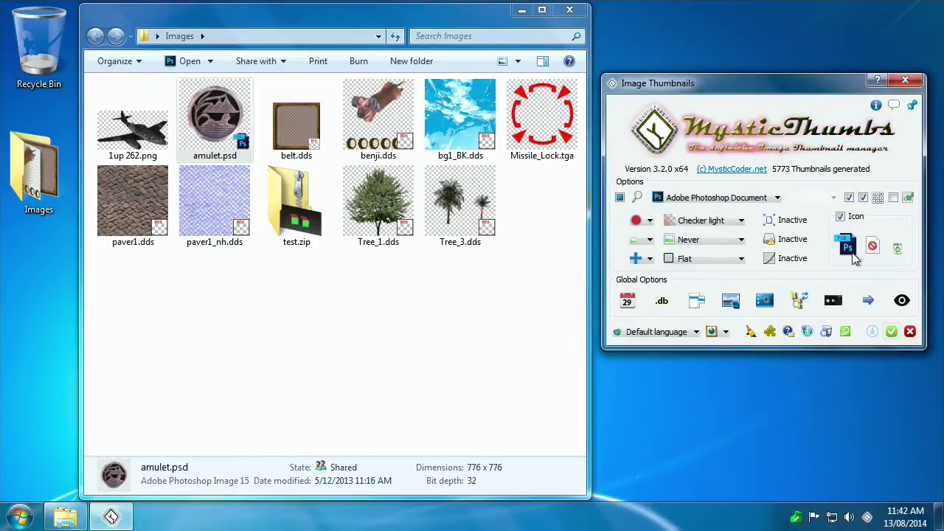
left_click(852, 253)
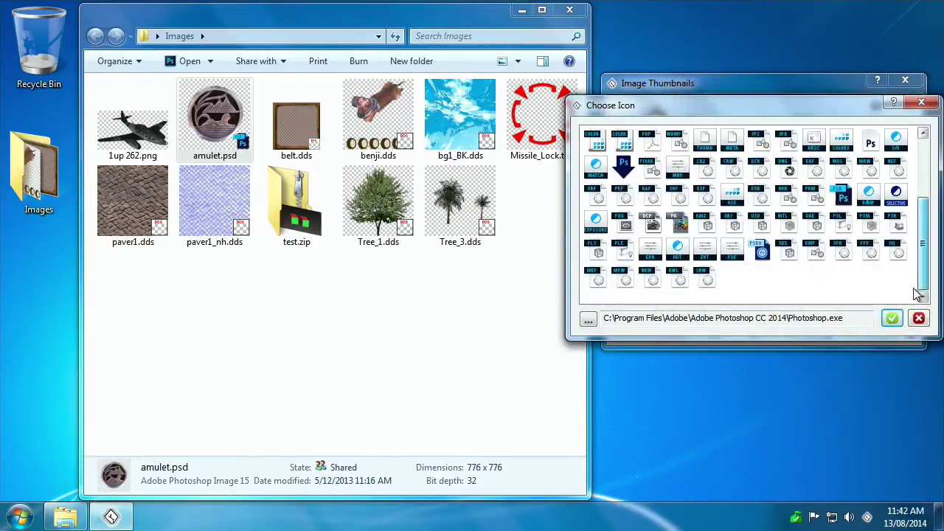
left_click(919, 318)
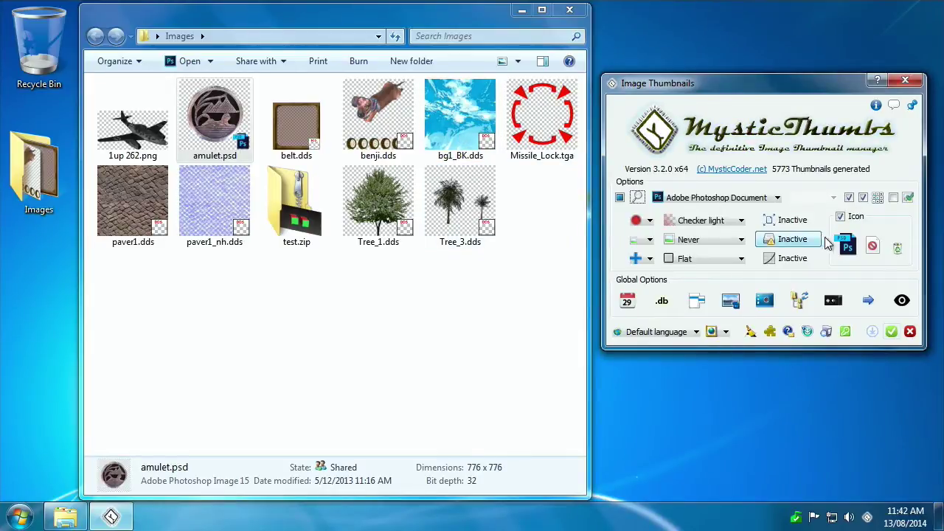
Clear the Adobe Photoshop Document overlay icon, enable it again and apply the setting.
left_click(898, 250)
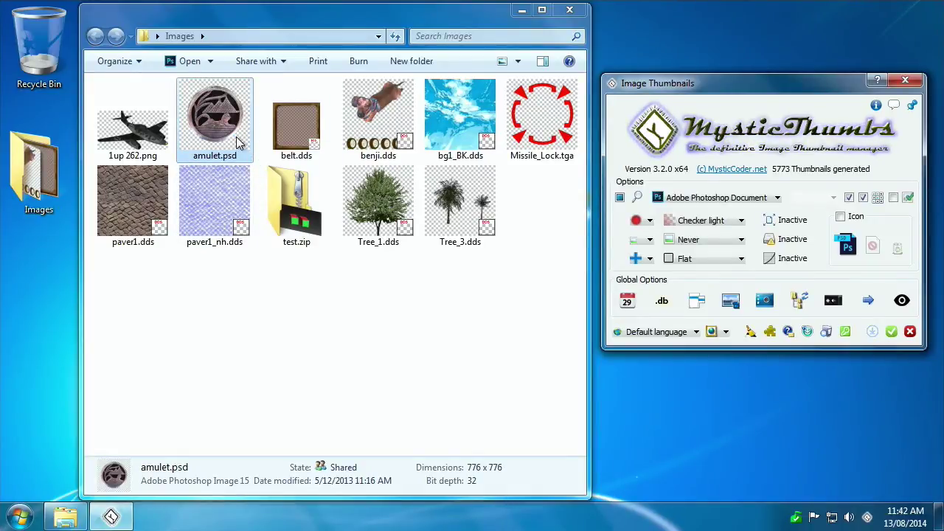
left_click(841, 217)
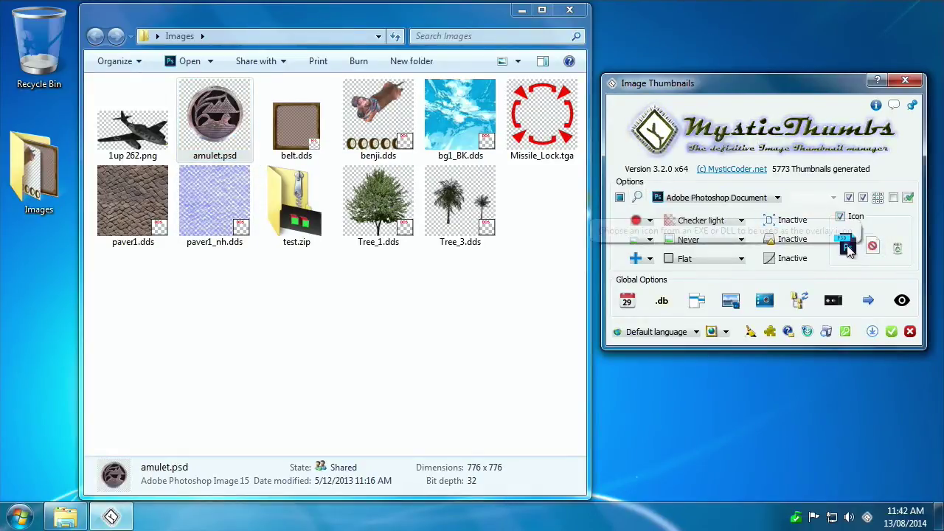
left_click(872, 332)
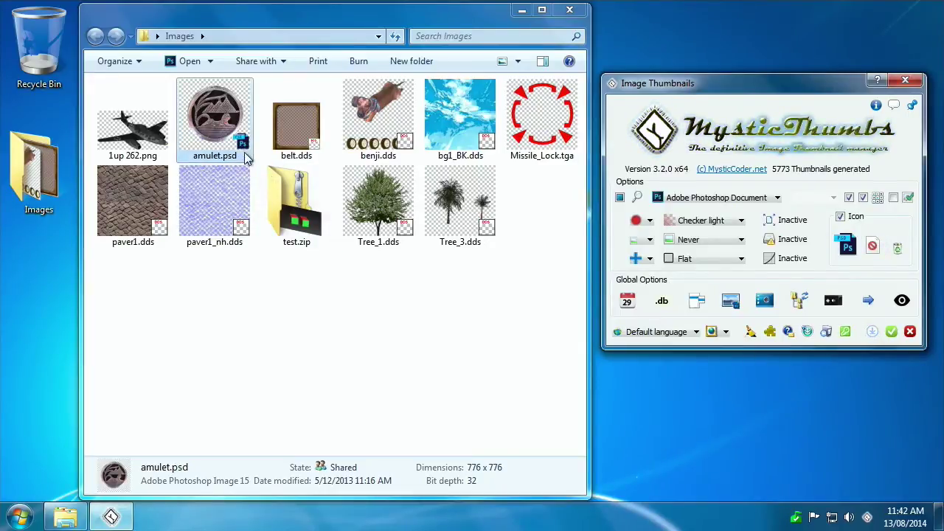
Select 1up 262.png in the folder and find the png format in the thumbnail options.
left_click(165, 146)
left_click(638, 197)
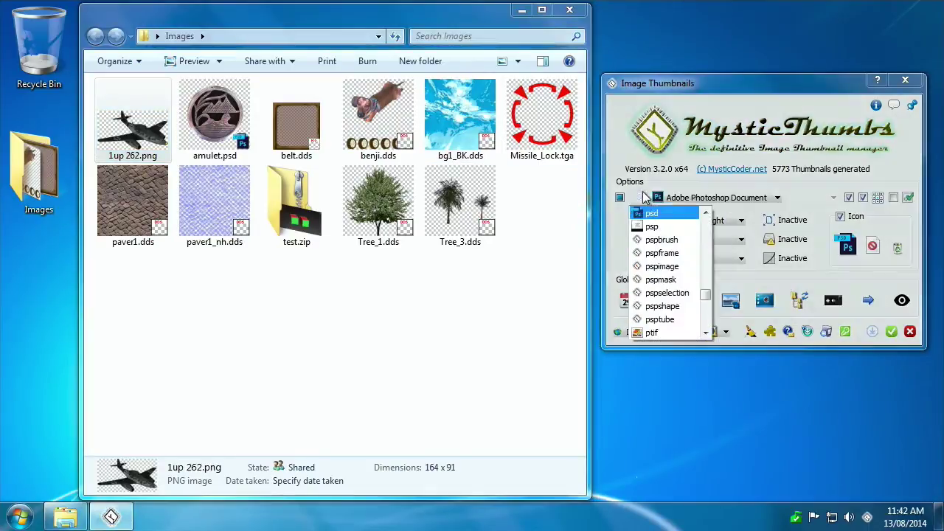
type("png")
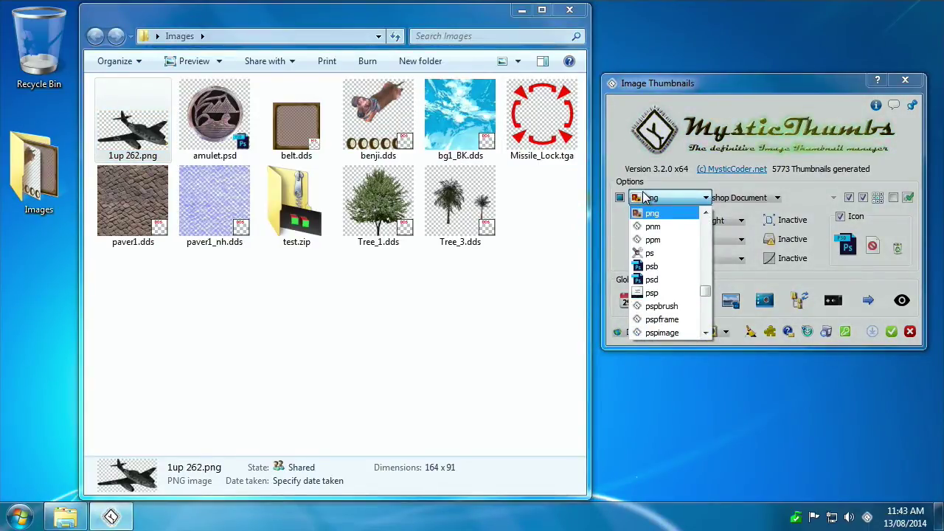
key("Return")
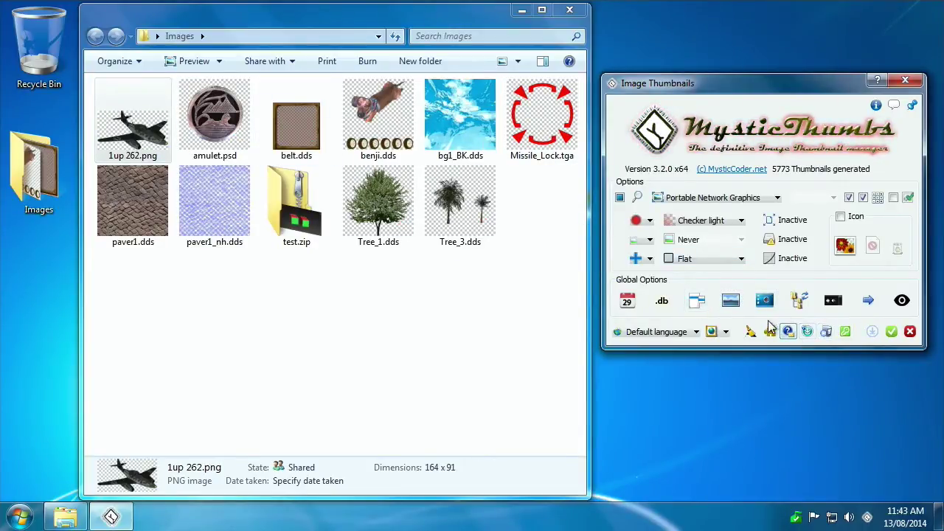
Toggle the global overlay icon option, applying the changes and leaving overlay icons enabled for all formats.
left_click(729, 302)
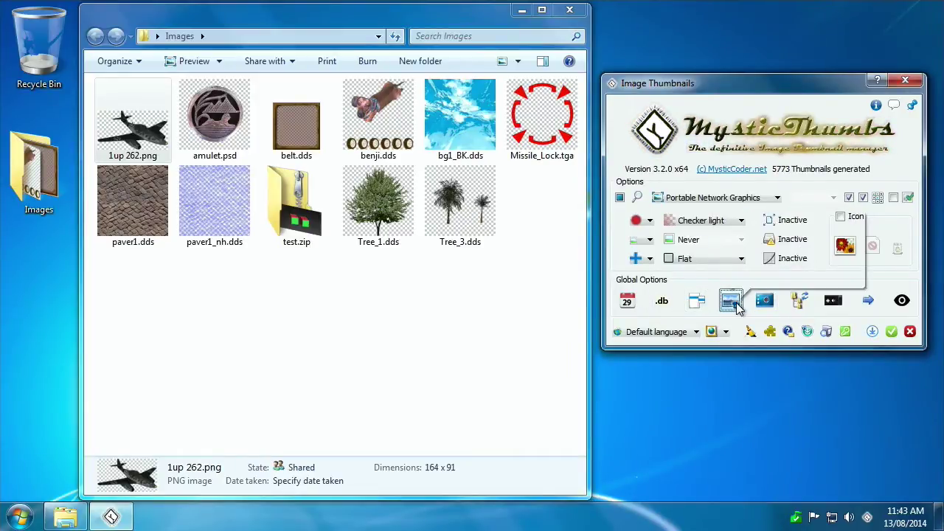
left_click(872, 333)
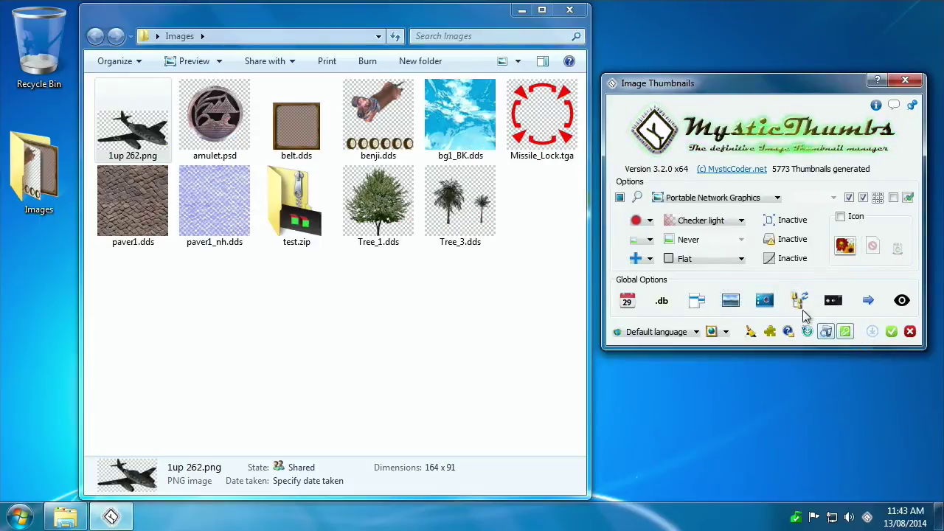
left_click(892, 331)
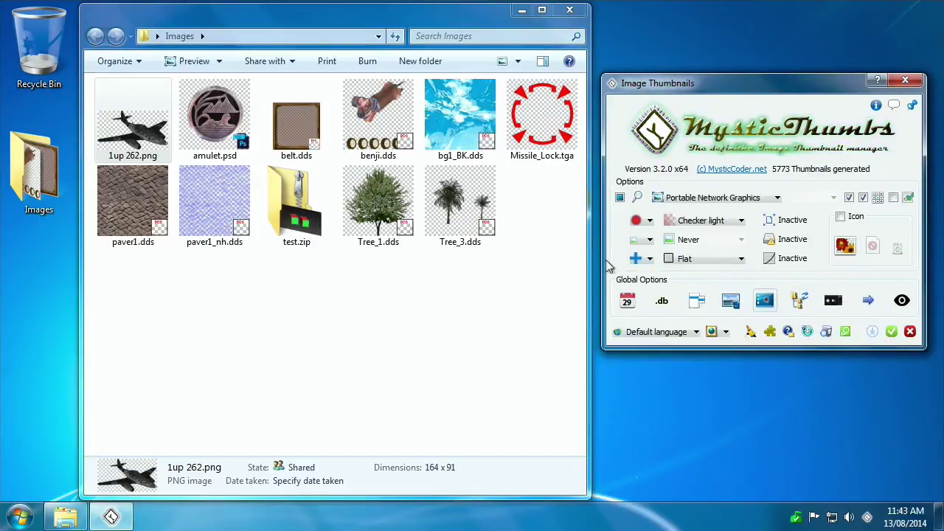
Enable the overlay icon for Portable Network Graphics files, keeping 1up 262.png as the sample.
left_click(171, 135)
left_click(723, 199)
left_click(725, 210)
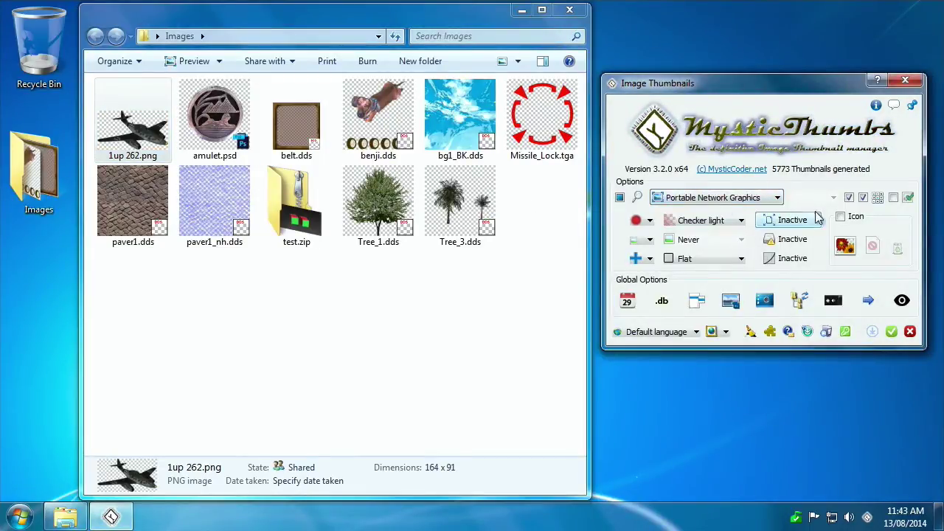
left_click(854, 218)
Apply the blue landscape picture icon from imageres.dll as the Portable Network Graphics overlay, and clear that icon again.
left_click(845, 246)
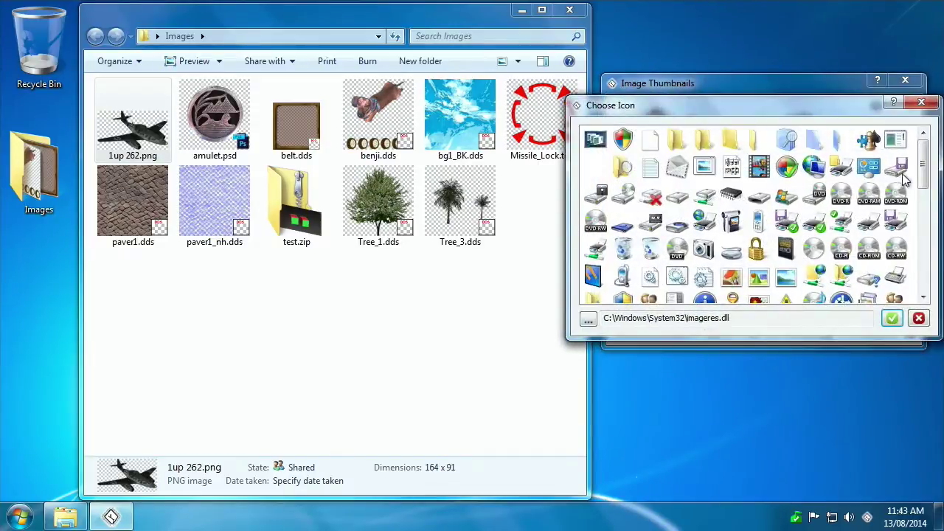
left_click_drag(922, 169, 922, 201)
double_click(727, 318)
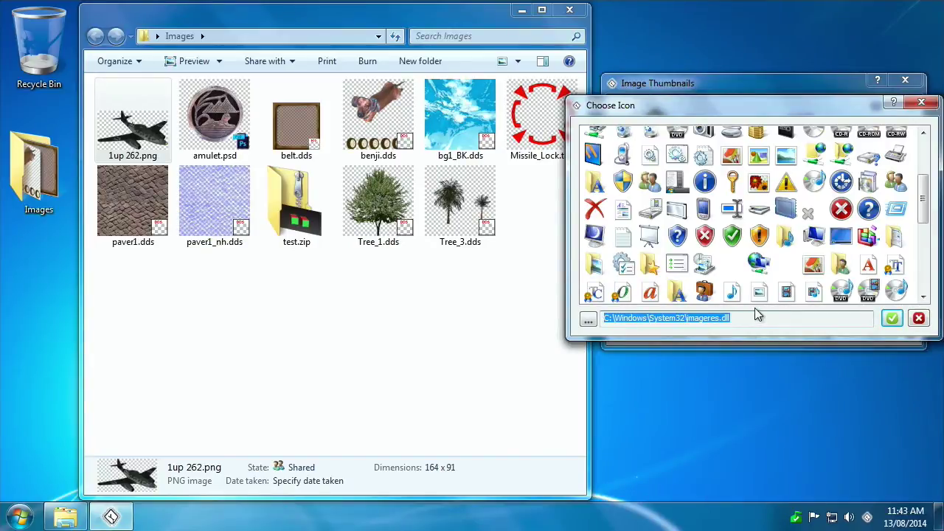
left_click_drag(924, 204, 924, 211)
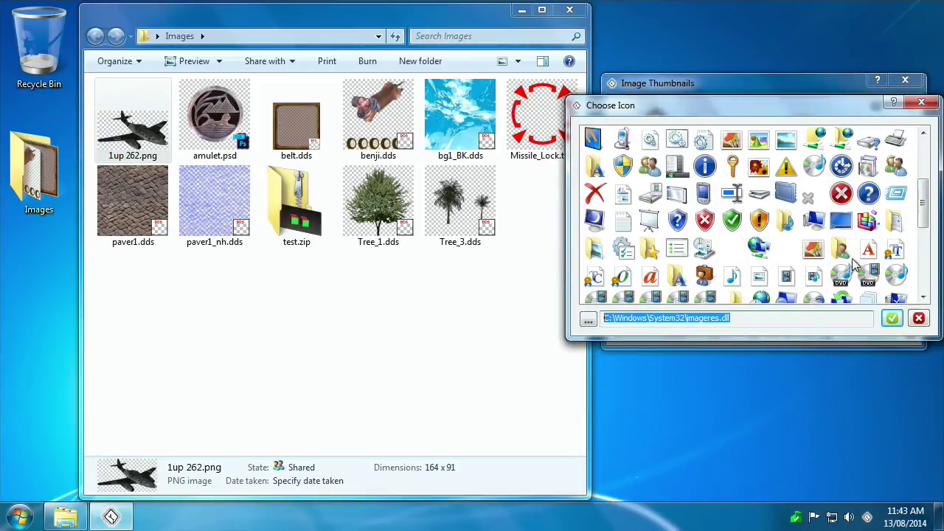
scroll(914, 216, "up", 2)
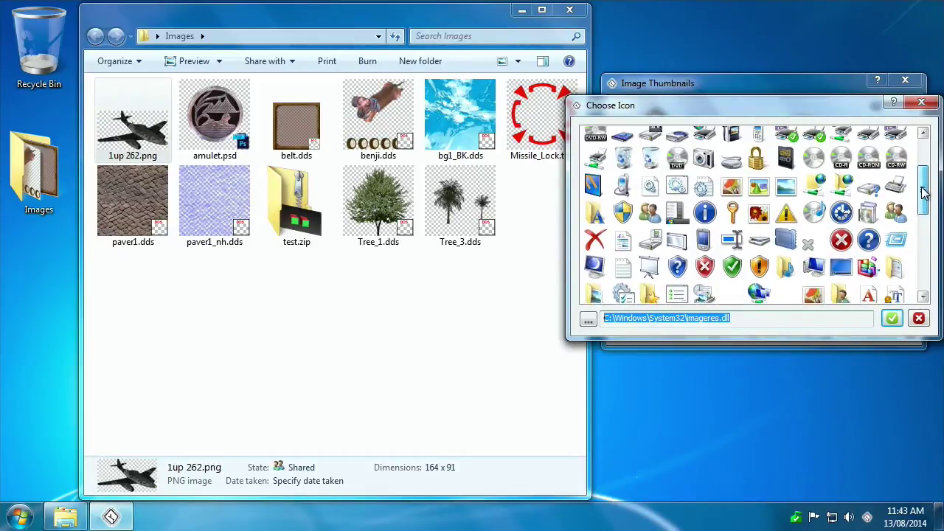
left_click(792, 199)
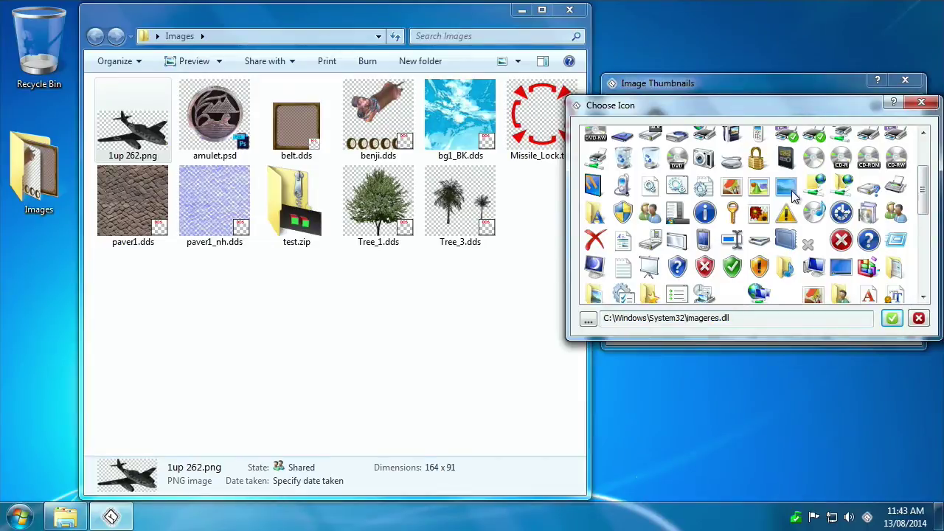
left_click(892, 318)
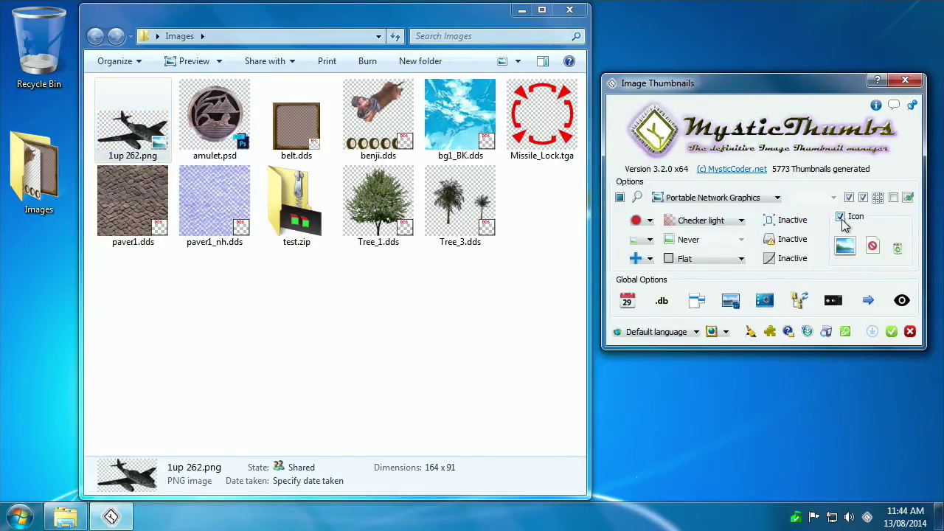
left_click(900, 250)
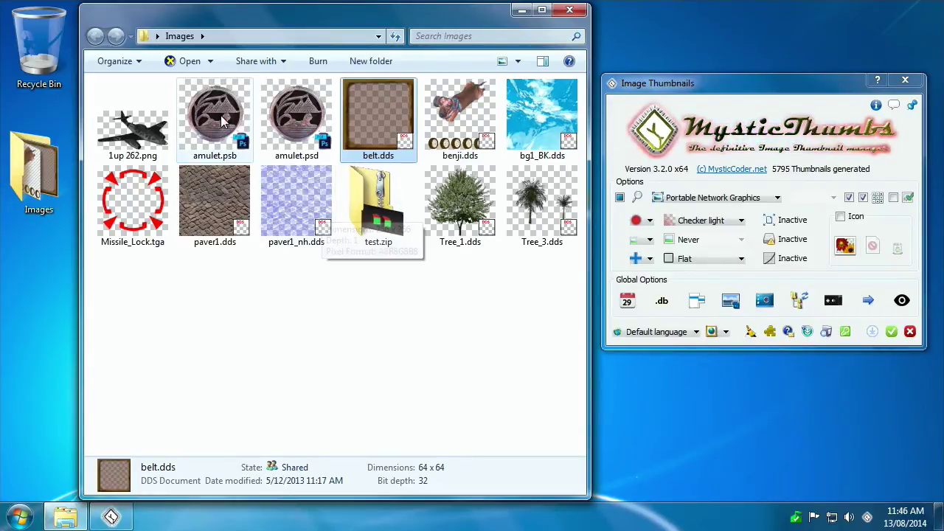
Compare amulet.psd with amulet.psb and show the folder's thumbnails as extra large icons.
mouse_move(225, 127)
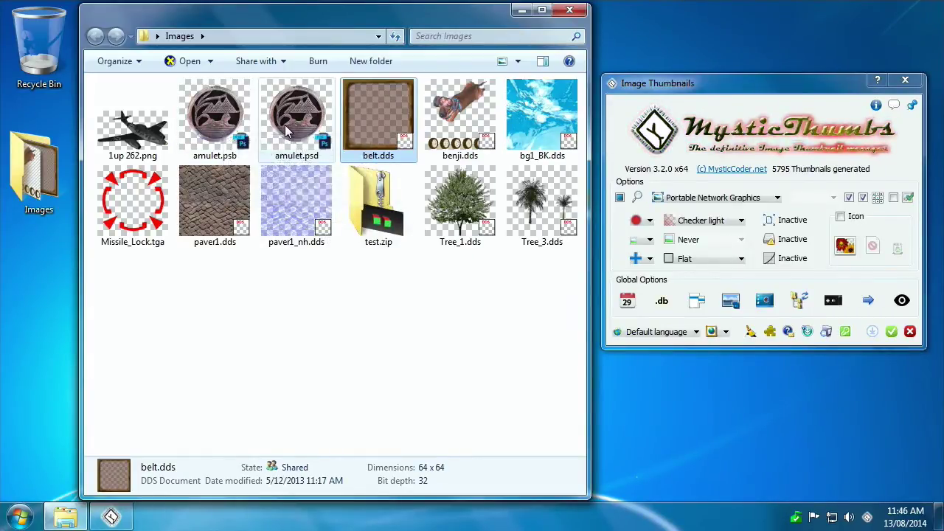
left_click(287, 131)
left_click(210, 122)
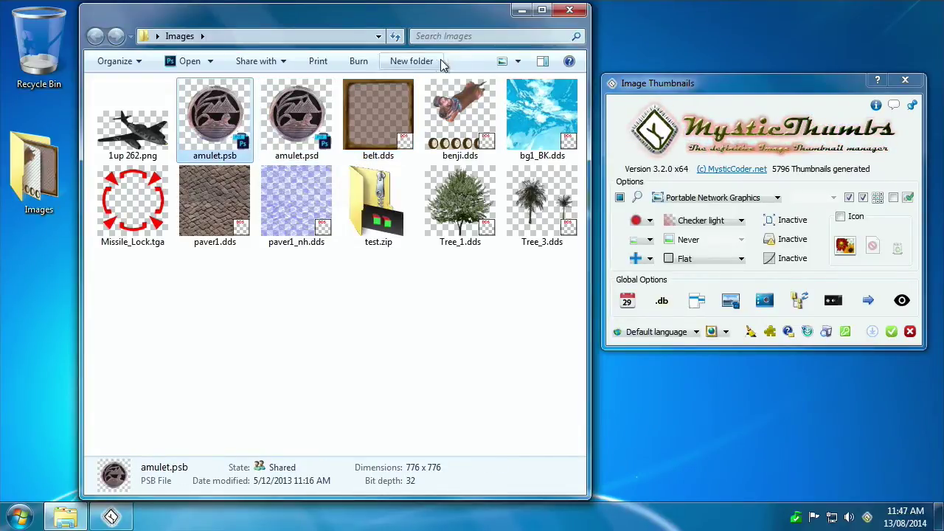
left_click(520, 64)
left_click(583, 32)
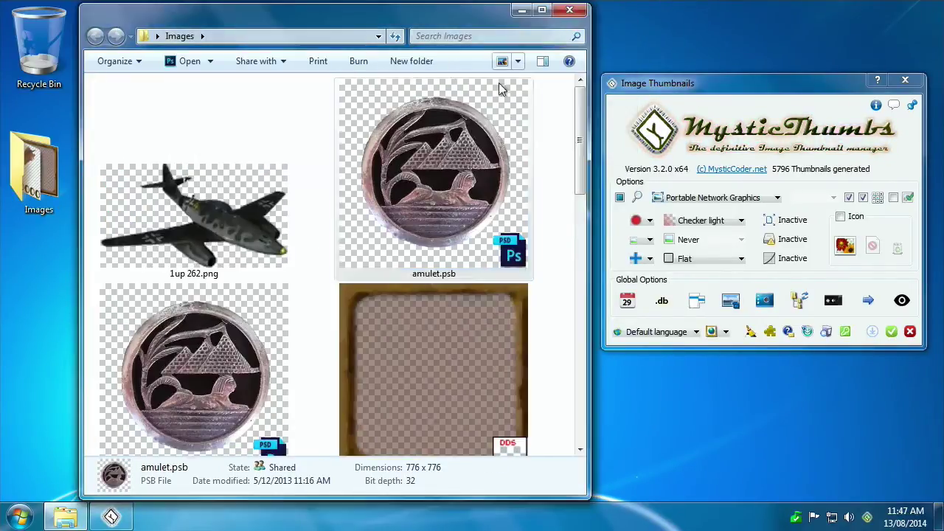
Delete 1up 262.png from the Images folder.
left_click_drag(577, 135, 576, 140)
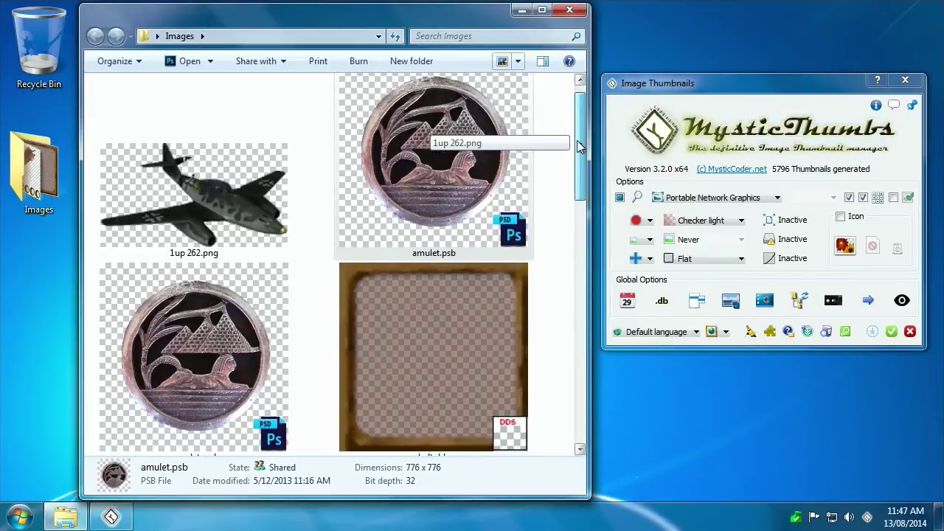
left_click(465, 229)
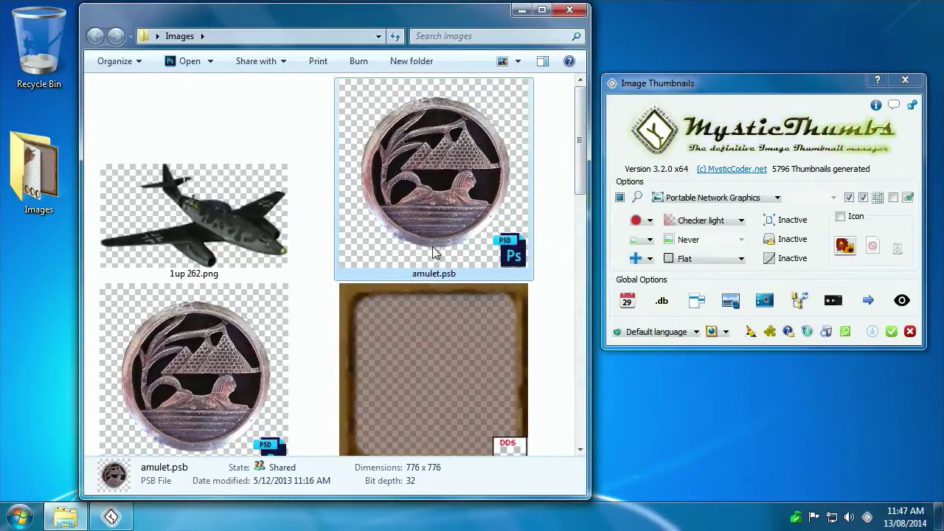
left_click(263, 378)
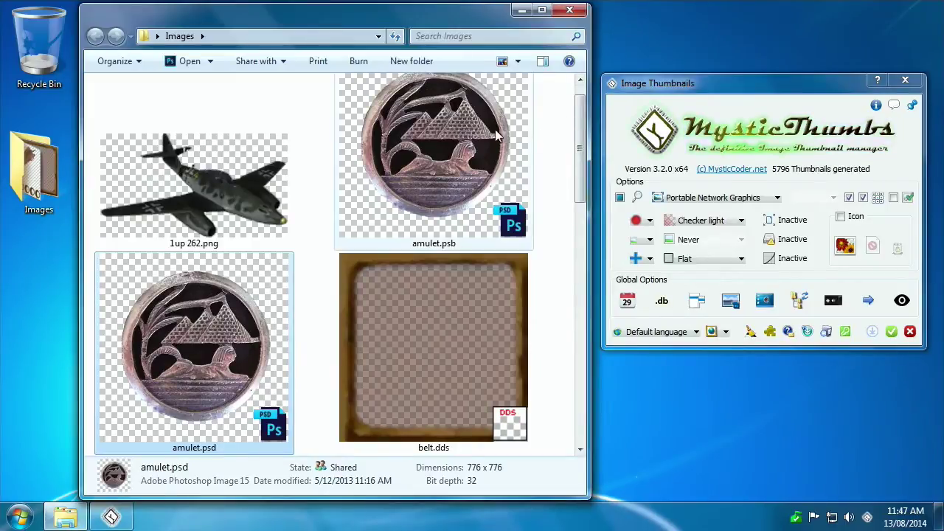
left_click(174, 221)
key("Delete")
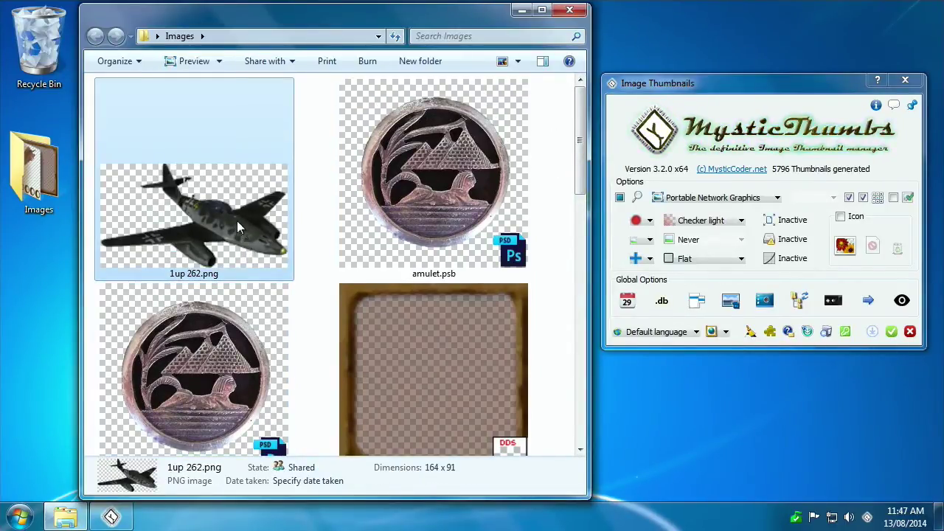
Delete benji.dds, bg1_BK.dds, Missile_Lock.tga, paver1.dds, paver1_nh.dds, test.zip and Tree_1.dds together from the folder.
left_click(402, 345)
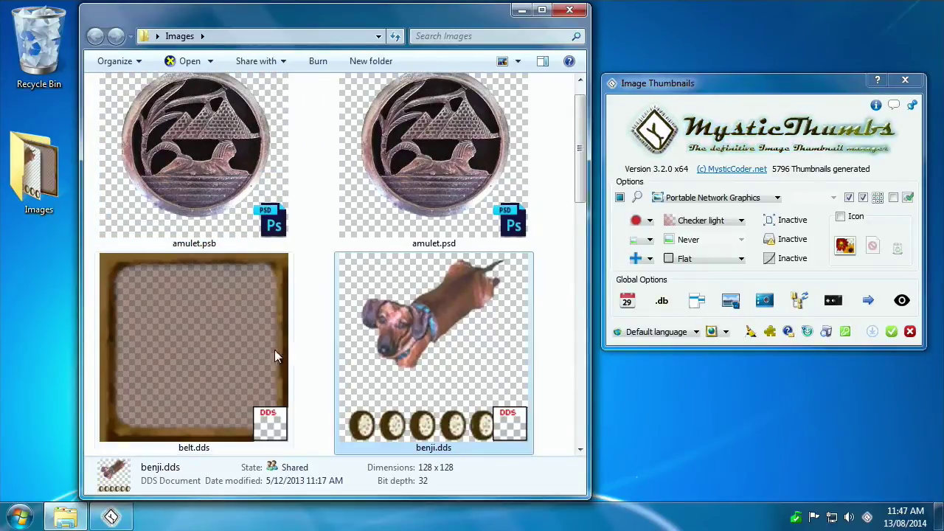
left_click(244, 332)
left_click(480, 359)
scroll(480, 359, "down", 5)
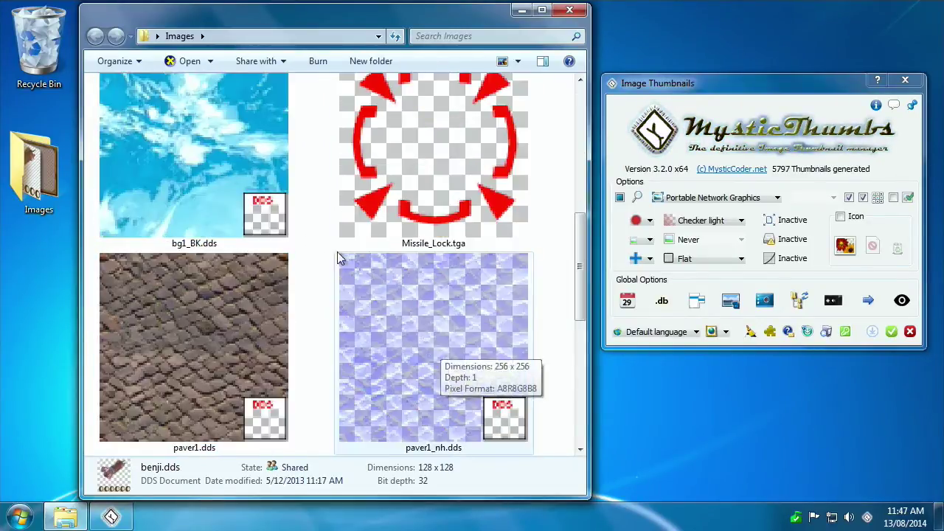
scroll(525, 193, "up", 1)
left_click(525, 193, "ctrl")
left_click(448, 343, "ctrl")
scroll(447, 343, "down", 2)
left_click(138, 363, "ctrl")
scroll(206, 366, "down", 3)
left_click(211, 348, "ctrl")
left_click(418, 347, "ctrl")
key("Delete")
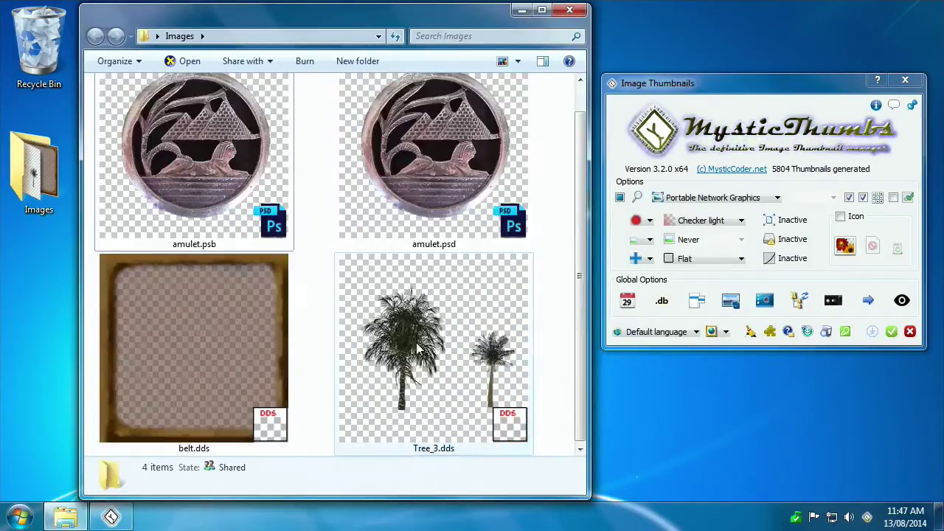
Delete belt.dds and Tree_3.dds, leaving only the two amulet files in the folder.
left_click(273, 315)
key("Delete")
left_click(291, 314)
key("Delete")
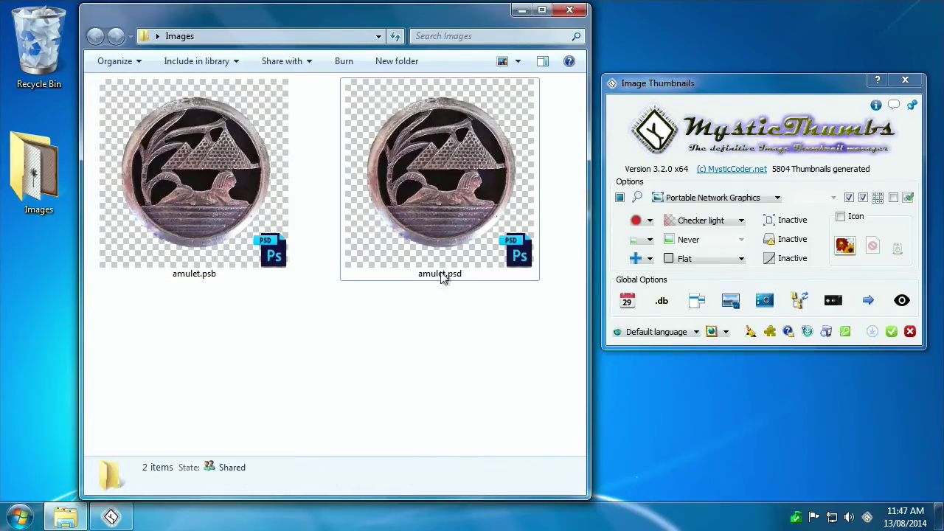
Look up the psd extension to load the Adobe Photoshop Document format options.
left_click(238, 270)
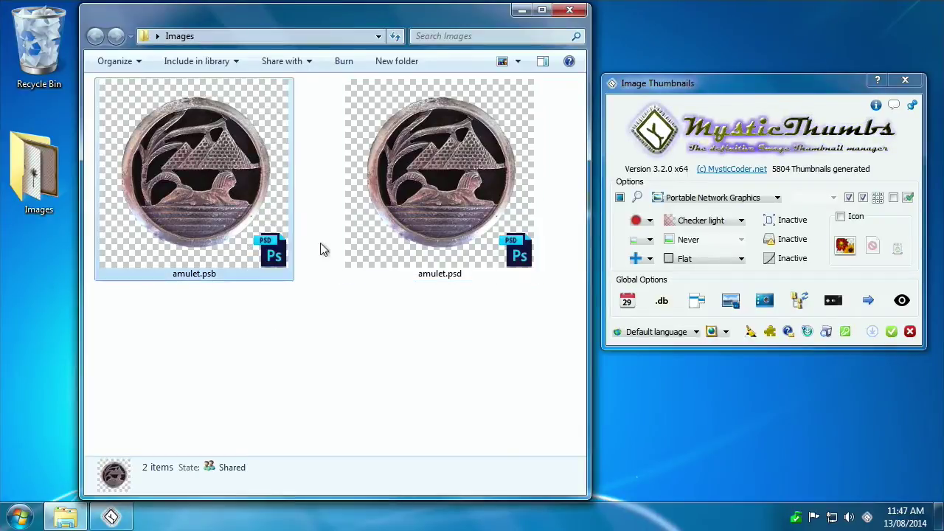
left_click(653, 200)
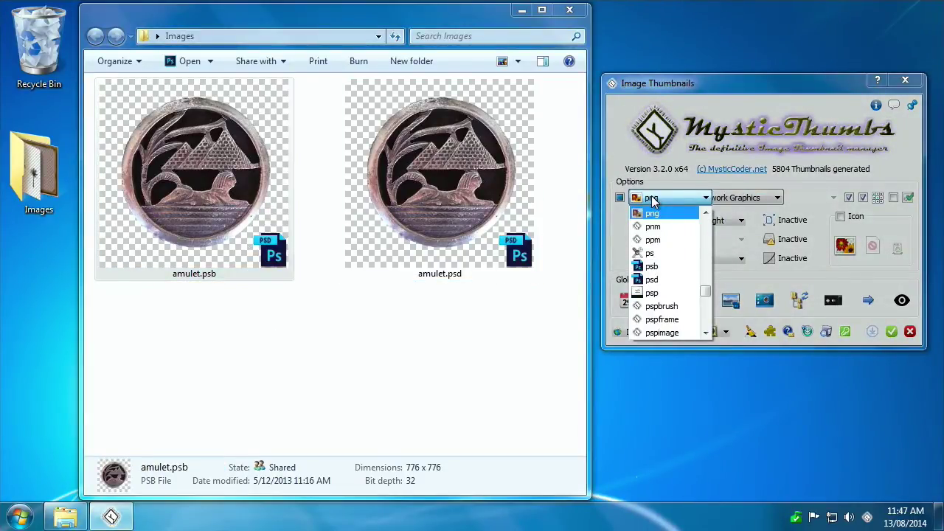
type("psd")
key("Return")
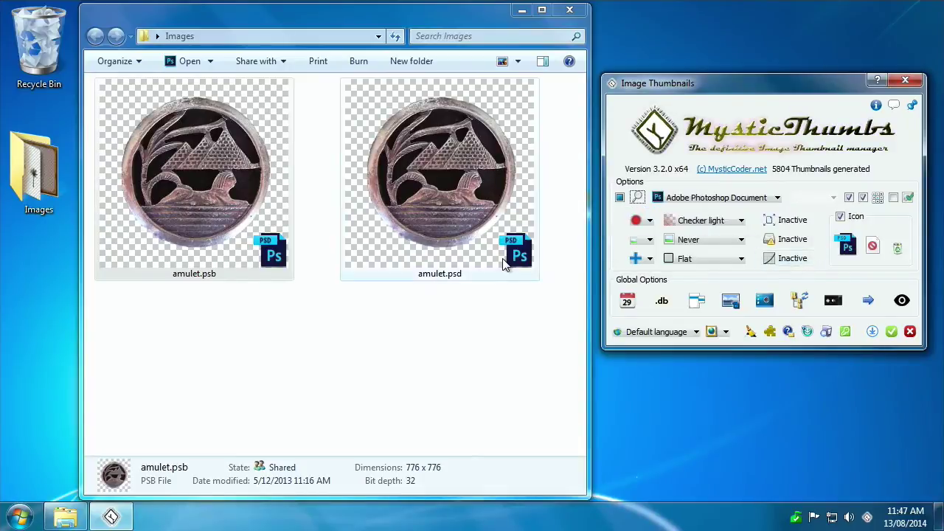
Compare the overlay icons on the amulet.psb and amulet.psd thumbnails.
left_click(363, 247)
left_click(279, 262)
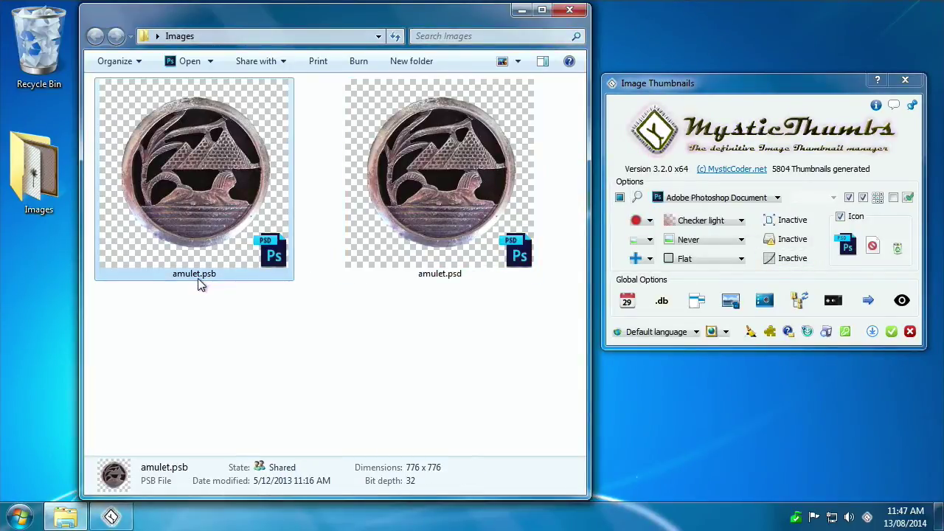
left_click(466, 290)
left_click(491, 252)
left_click(284, 251)
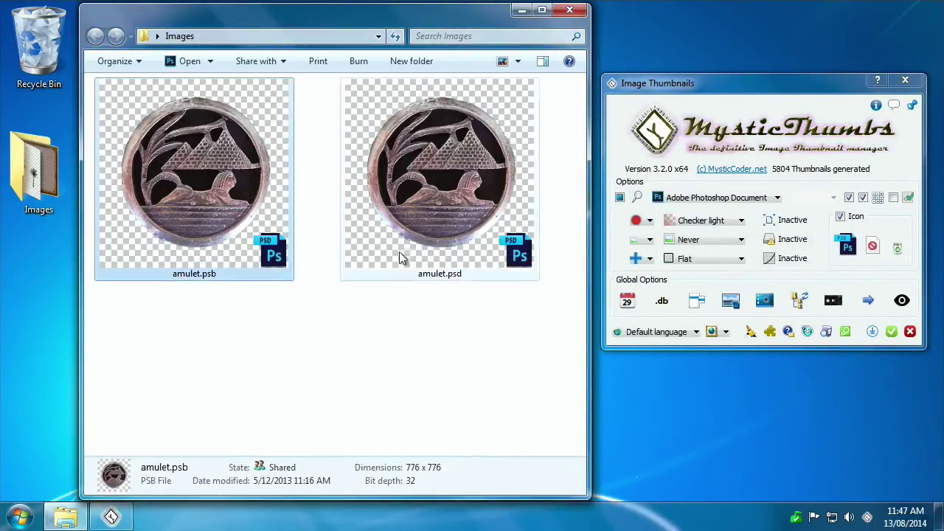
left_click(351, 249)
left_click(292, 245)
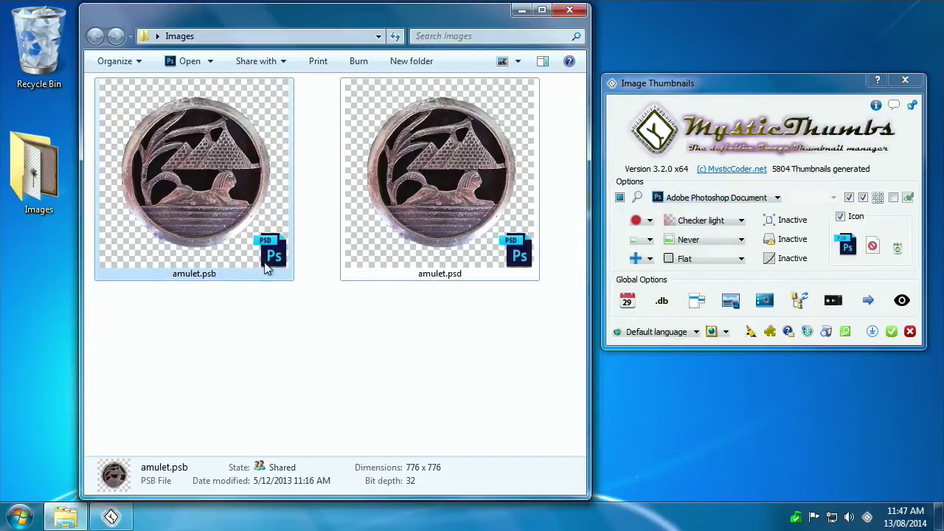
Restrict changes to the selected file extension only and choose .psb within the Adobe Photoshop Document format.
left_click(672, 198)
left_click(675, 200)
left_click(623, 196)
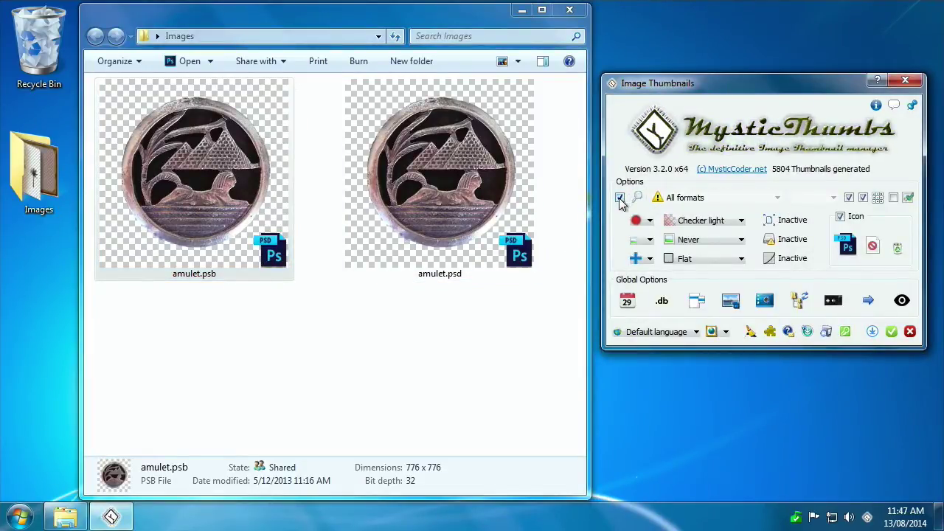
left_click(619, 197)
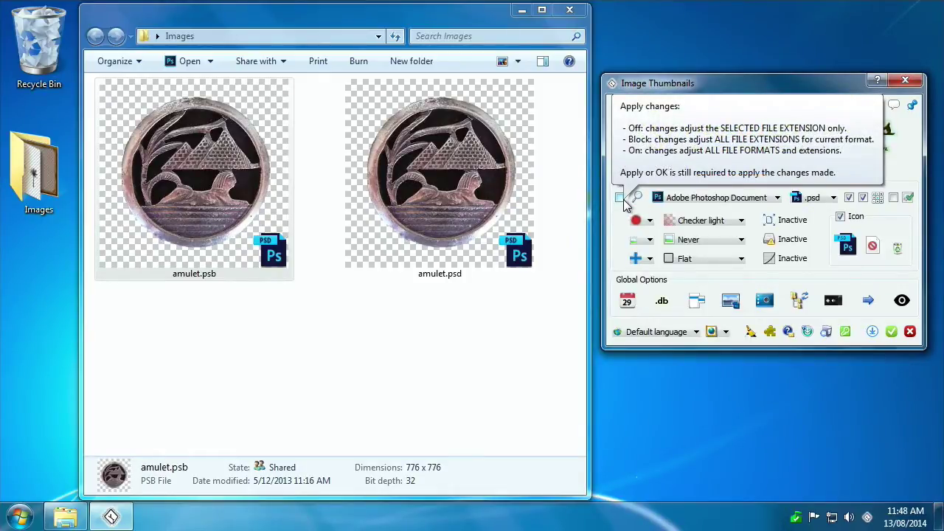
left_click(823, 205)
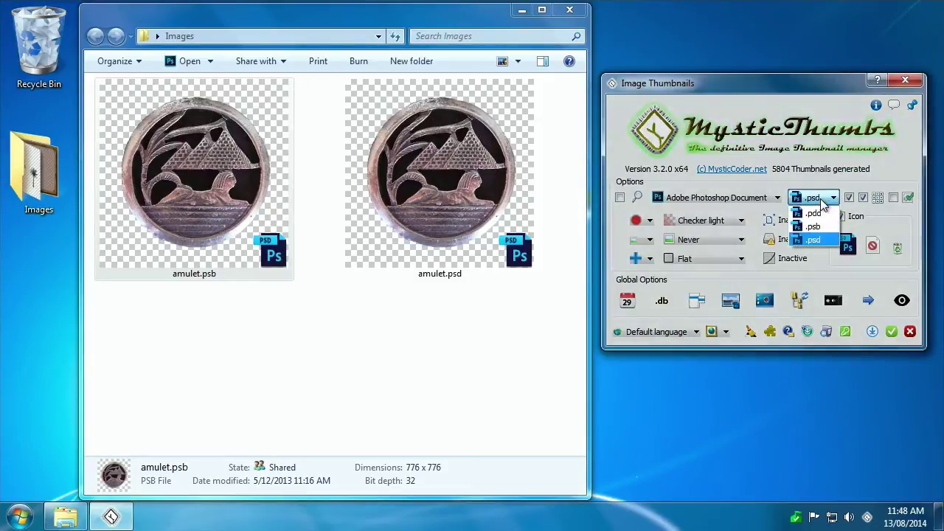
left_click(819, 229)
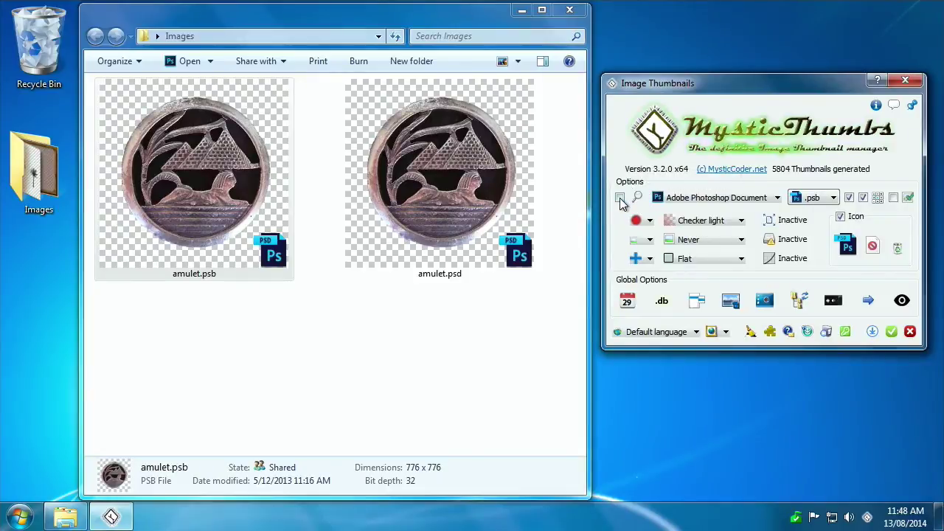
left_click(621, 198)
left_click(620, 199)
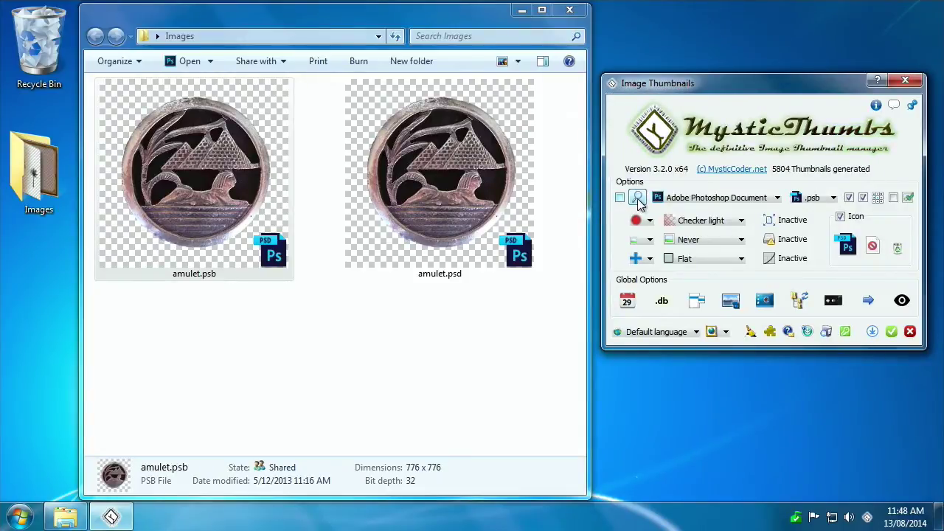
left_click(673, 197)
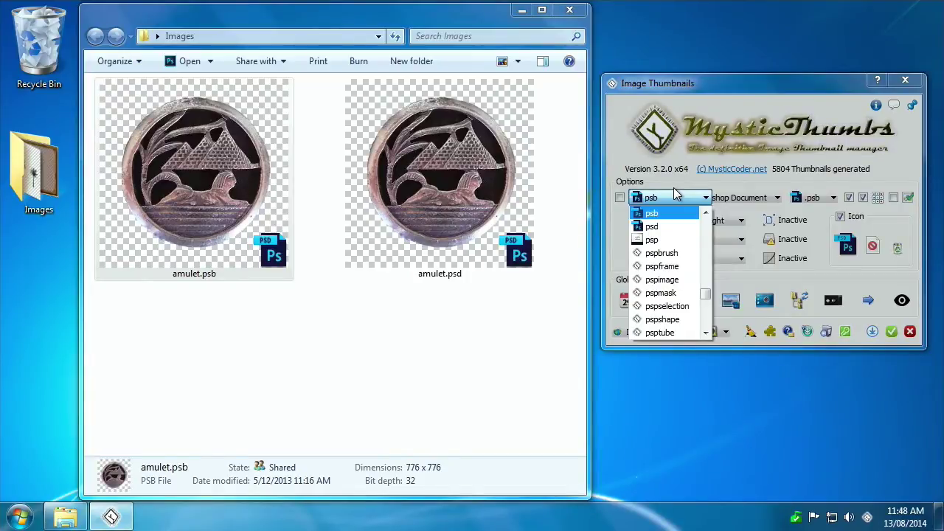
left_click(675, 193)
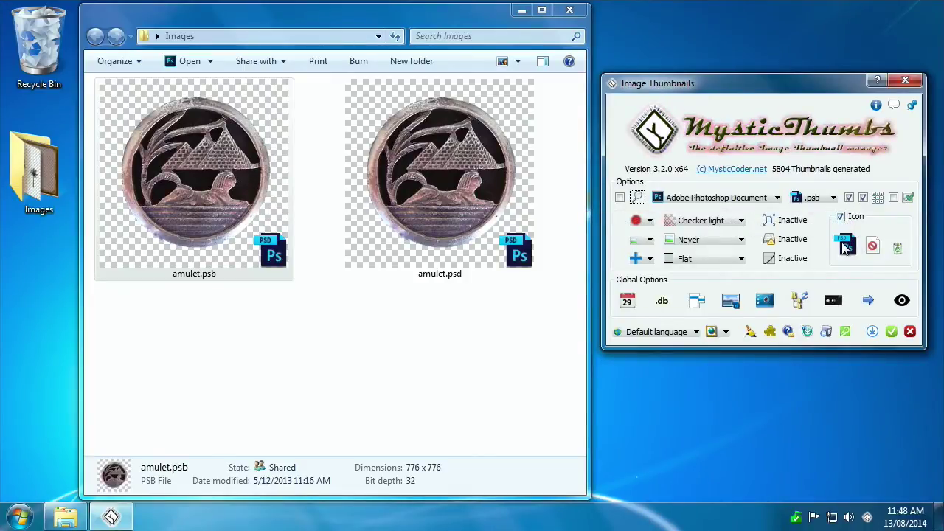
Set the .psb overlay to the PSB document icon from Photoshop.exe and apply the change.
left_click(849, 247)
left_click_drag(699, 110, 682, 128)
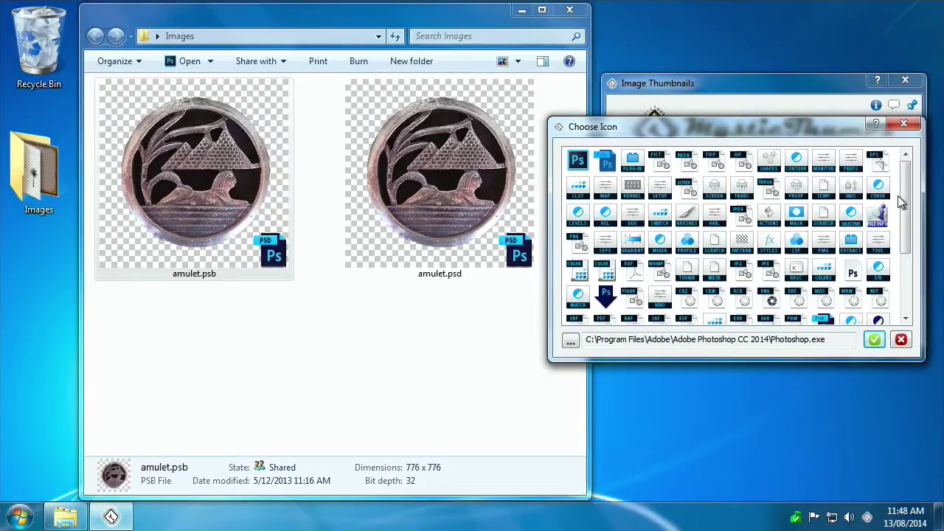
scroll(900, 200, "down", 1)
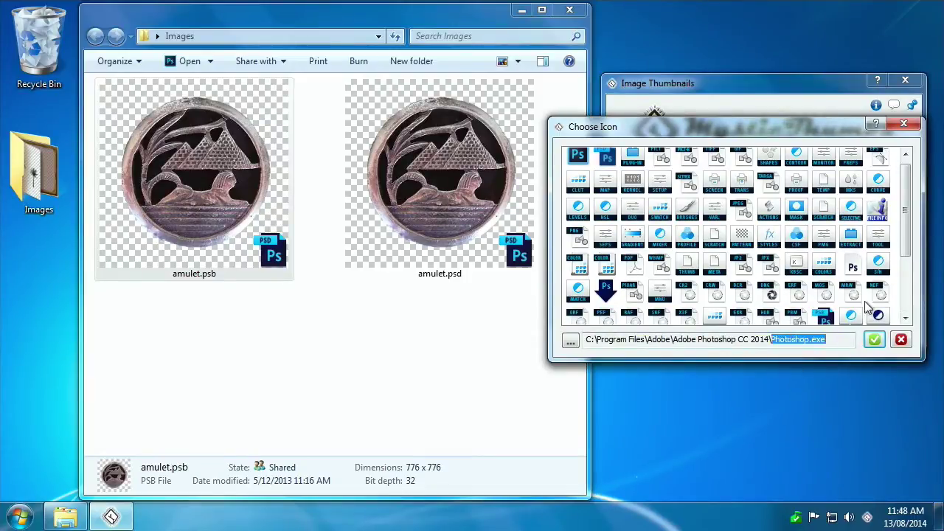
left_click(768, 214)
scroll(679, 166, "up", 1)
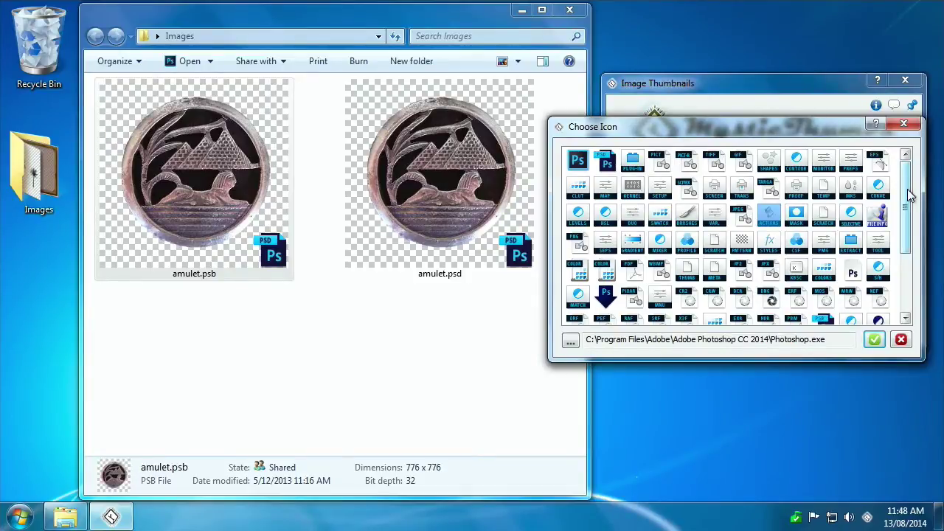
left_click_drag(909, 194, 919, 267)
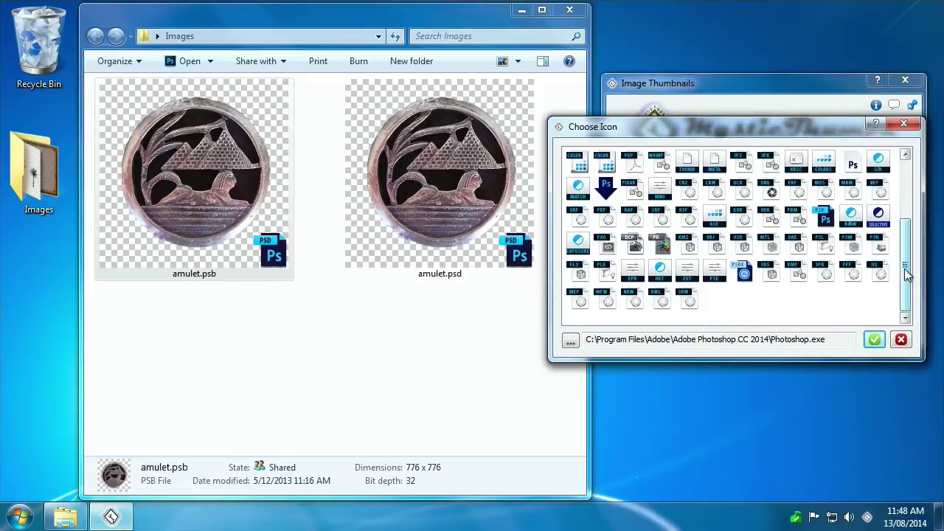
double_click(826, 218)
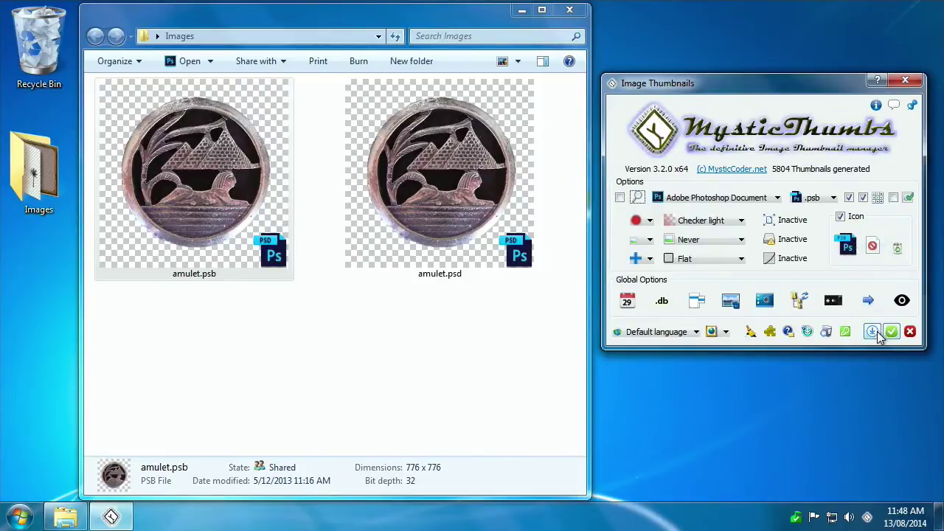
left_click(840, 216)
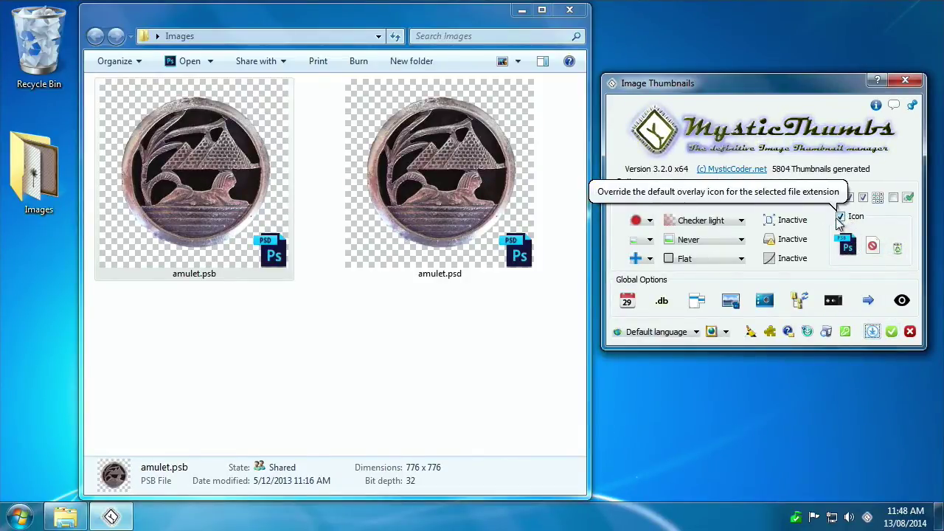
left_click(334, 340)
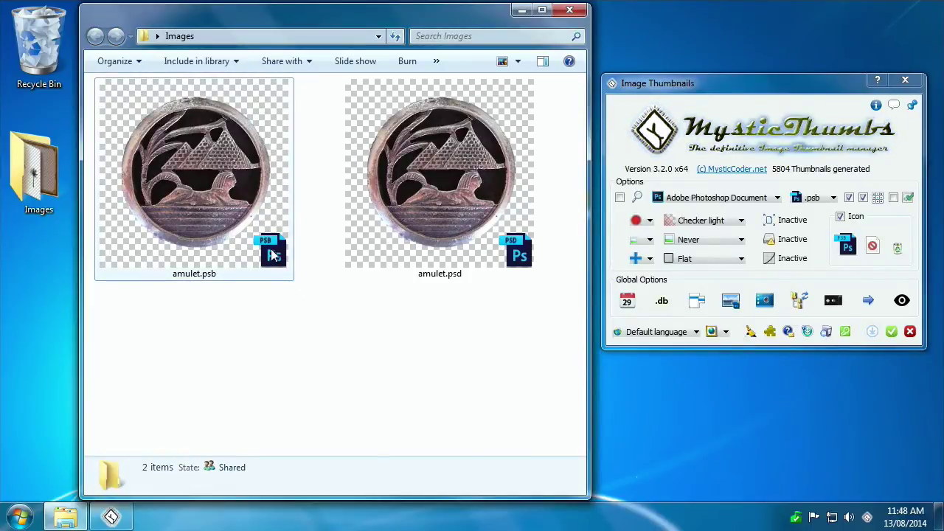
Examine the amulet.psb and amulet.psd thumbnails to compare their overlays after the .psb icon change.
left_click(272, 254)
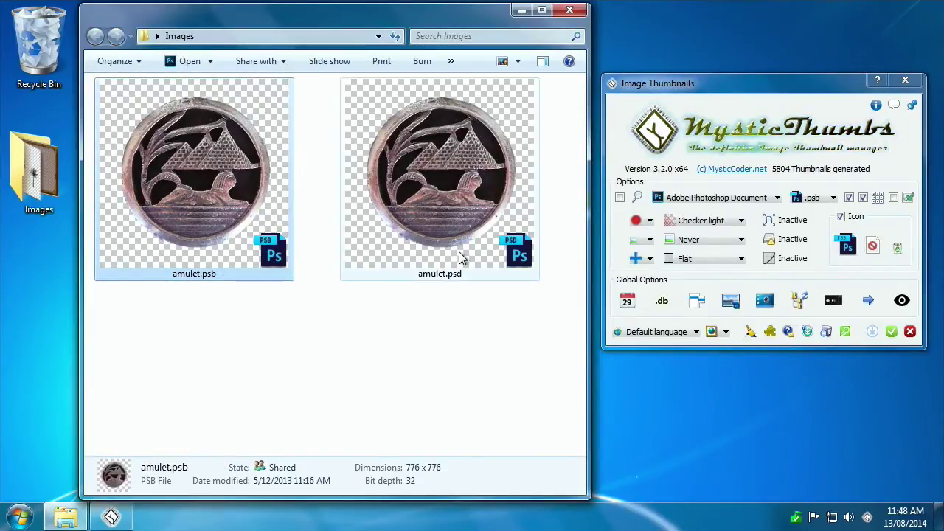
left_click(458, 252)
left_click(285, 263)
left_click(425, 247)
left_click(233, 239)
left_click(414, 214)
left_click(270, 190)
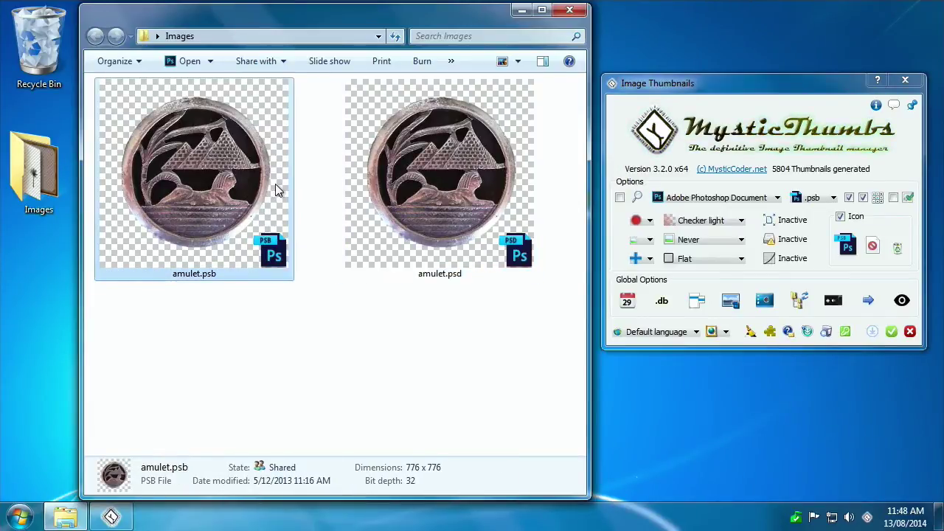
left_click(401, 308)
left_click(353, 242)
left_click(334, 219)
left_click(353, 225)
left_click(270, 235)
left_click(348, 215)
left_click(274, 215)
left_click(363, 194)
left_click(215, 199)
left_click(354, 197)
left_click(221, 198)
left_click(413, 196)
left_click(280, 196)
left_click(428, 198)
left_click(218, 204)
left_click(442, 200)
left_click(221, 200)
left_click(430, 201)
key("Left")
key("Right")
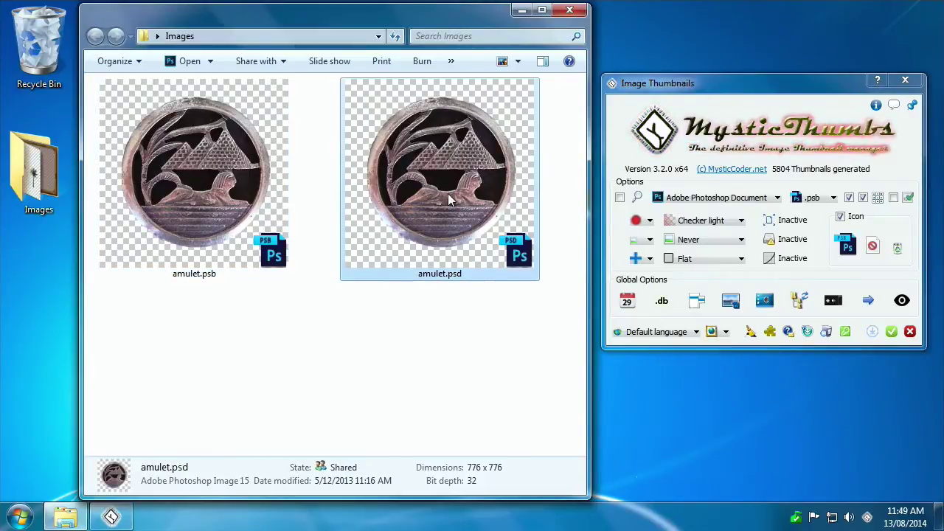
left_click(478, 331)
left_click(475, 277)
left_click(167, 237)
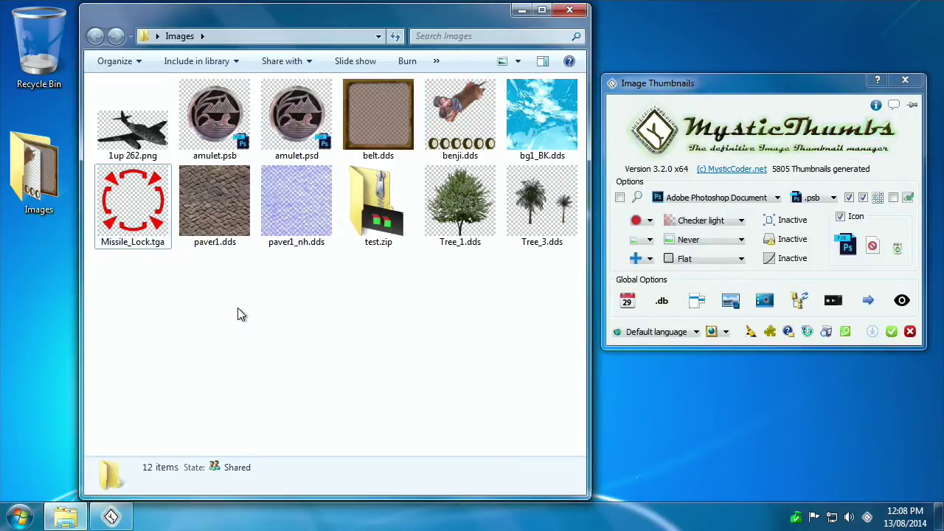
Select paver1.dds, Missile_Lock.tga and 1up 262.png in turn to view their details.
left_click(208, 222)
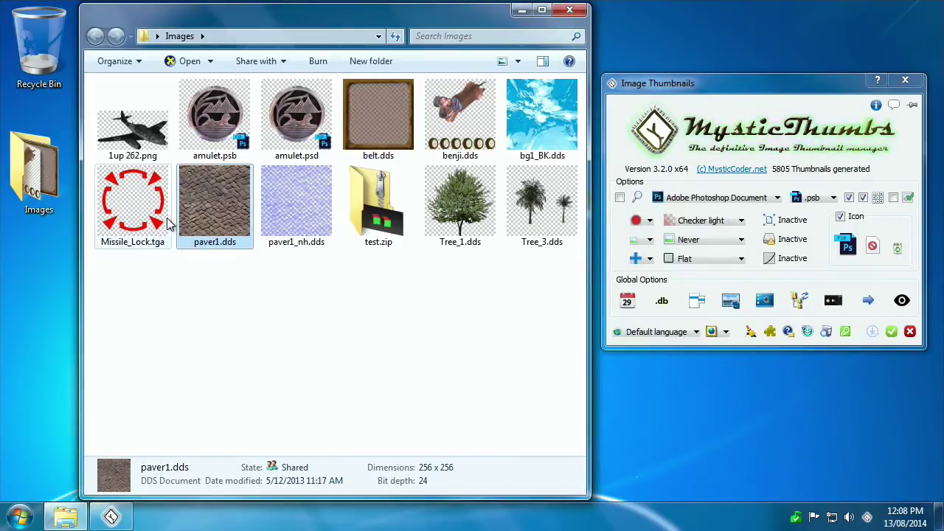
left_click(133, 206)
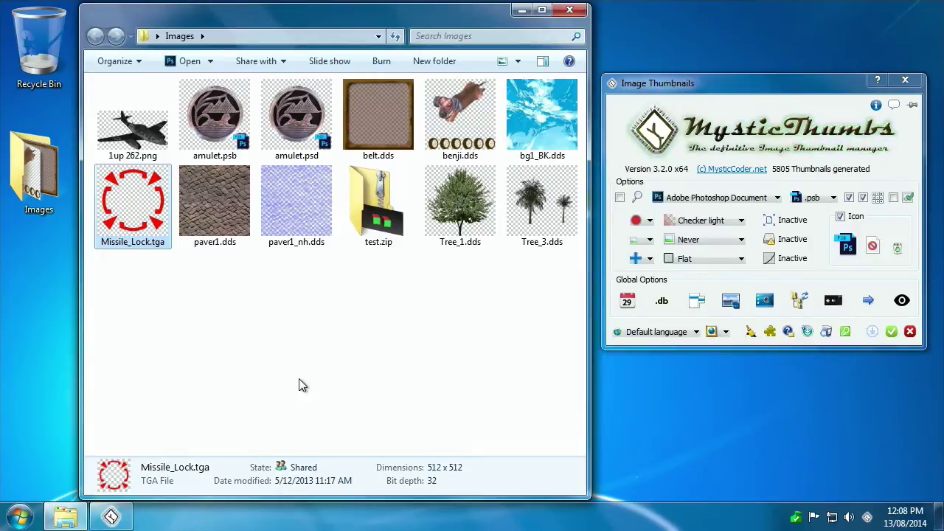
key("Up")
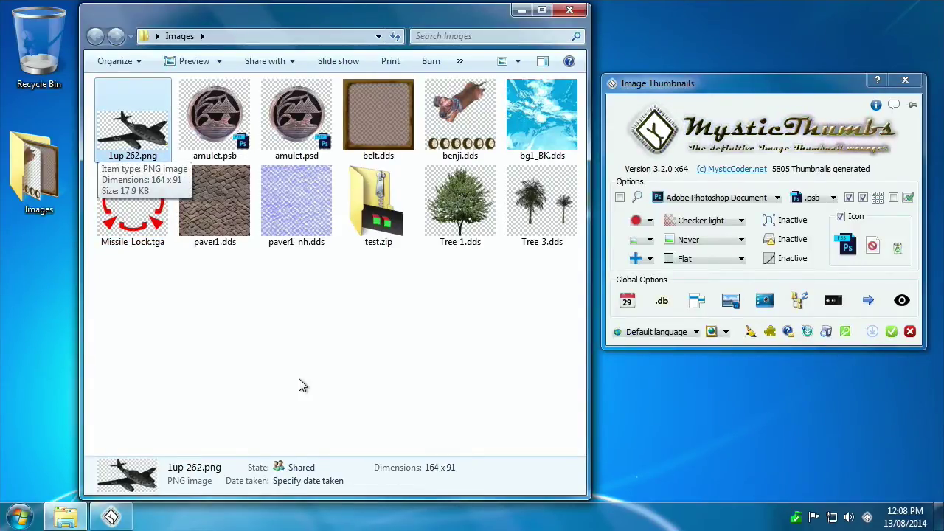
Preview 1up 262.png, close it, and open Missile_Lock.tga in the preview window.
left_click(301, 386)
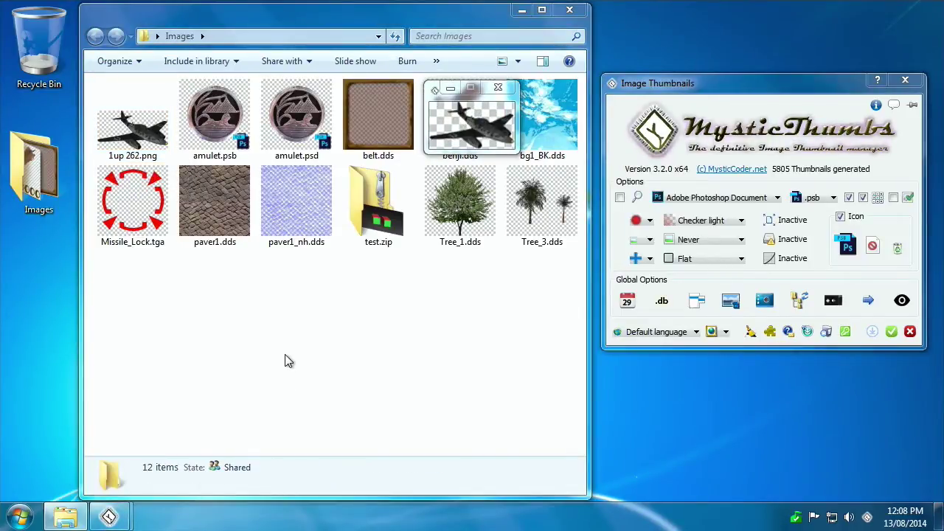
key("Down")
key("Right")
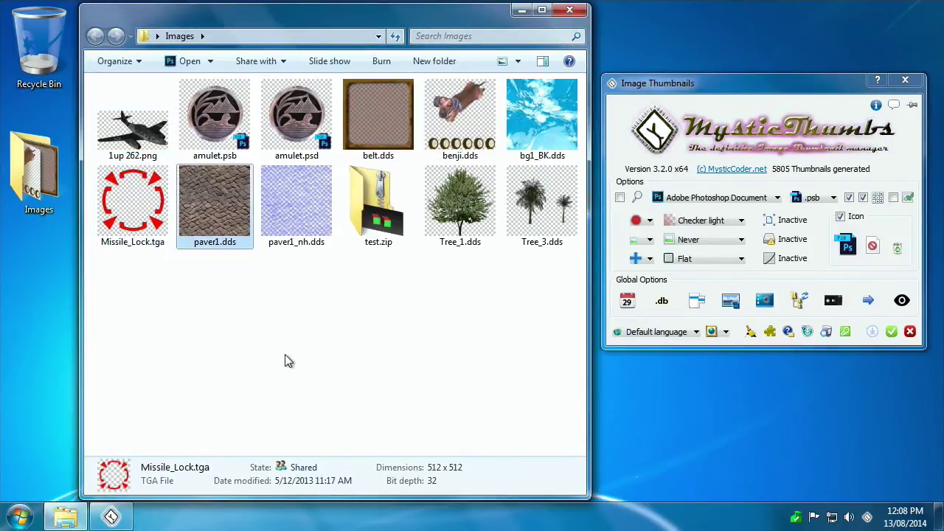
left_click(288, 361)
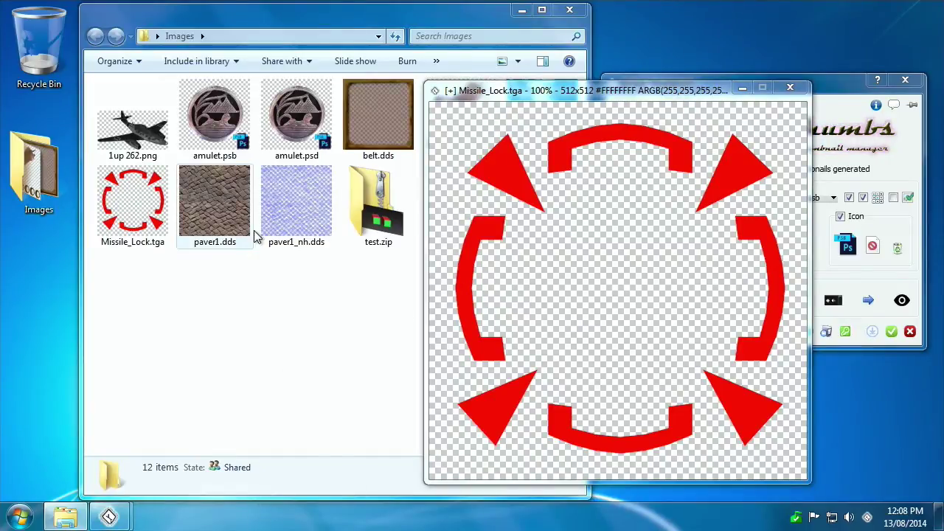
Browse the preview window forward from Missile_Lock.tga to Tree_3.dds and back to benji.dds.
key("Right")
key("Right")
key("Right")
key("Right")
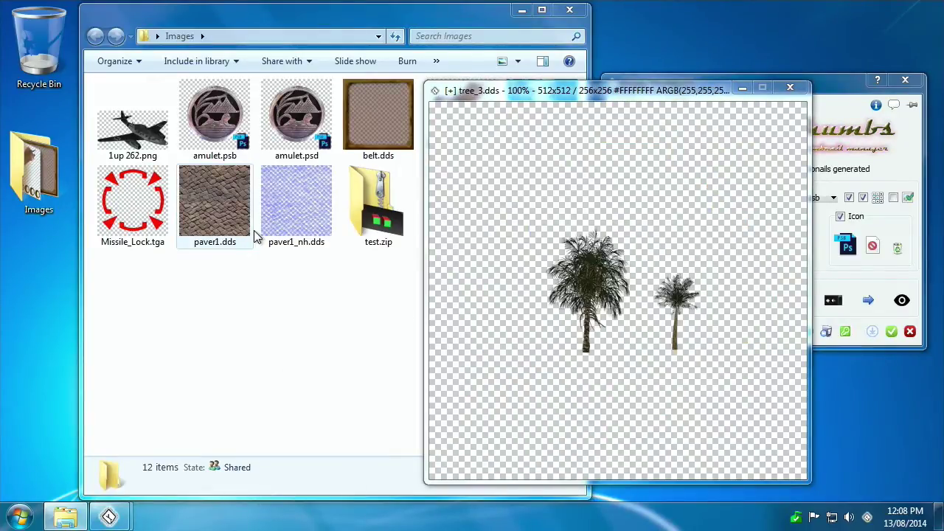
key("Left")
key("Left")
key("Left")
key("Left")
key("Left")
key("Left")
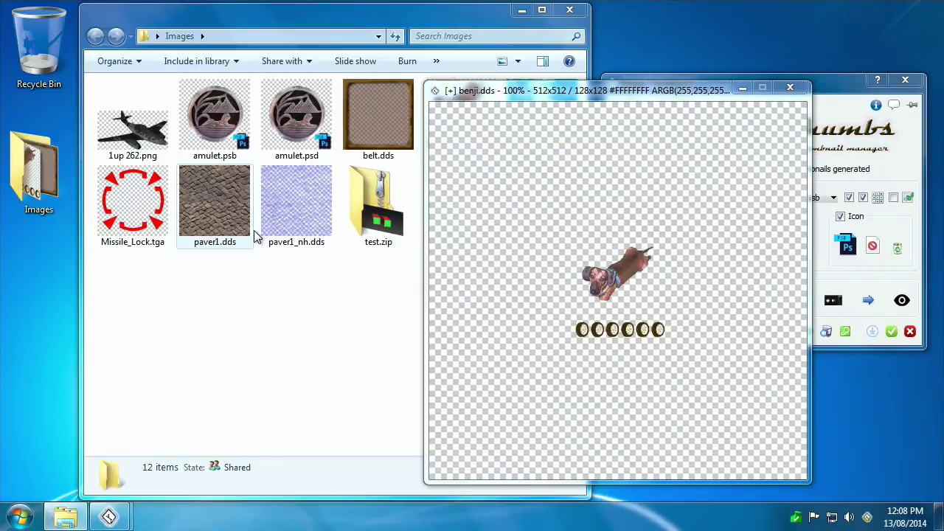
Step the preview window from benji.dds back to Missile_Lock.tga and forward again to Tree_3.dds.
key("Left")
key("Left")
key("Left")
key("Left")
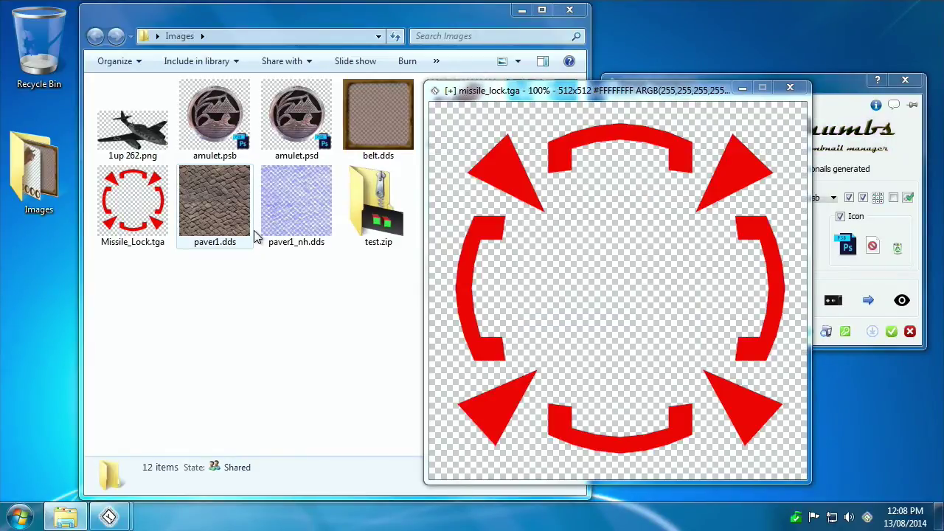
key("Right")
key("Right")
key("Right")
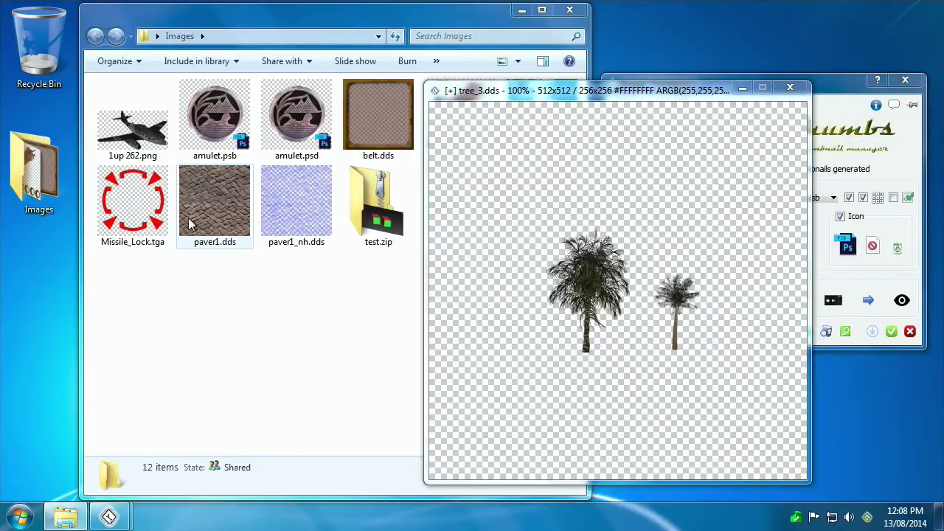
Select files in the Images folder, including benji.dds and test.zip, to show them in the open preview window.
left_click(189, 222)
left_click(421, 196)
left_click(443, 205)
key("Right")
left_click(526, 148)
left_click(478, 136)
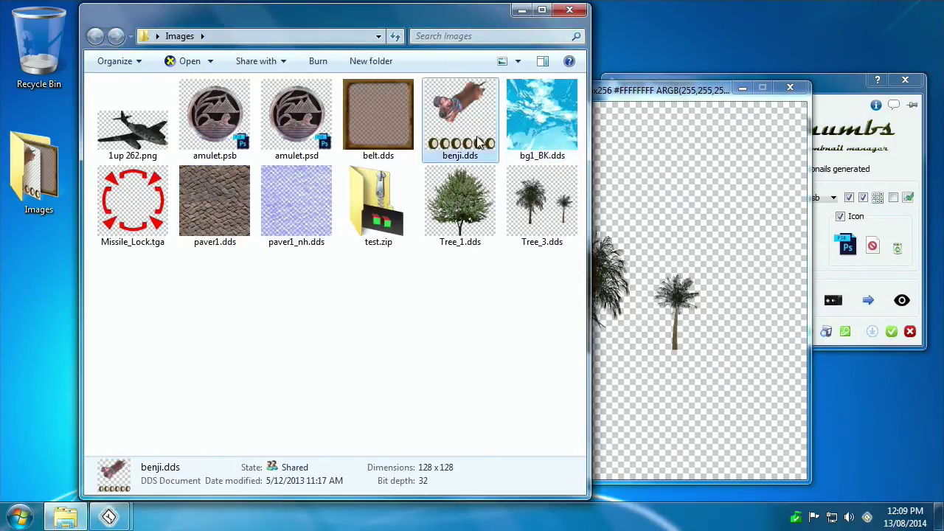
left_click(581, 267)
left_click(632, 276)
left_click(366, 194)
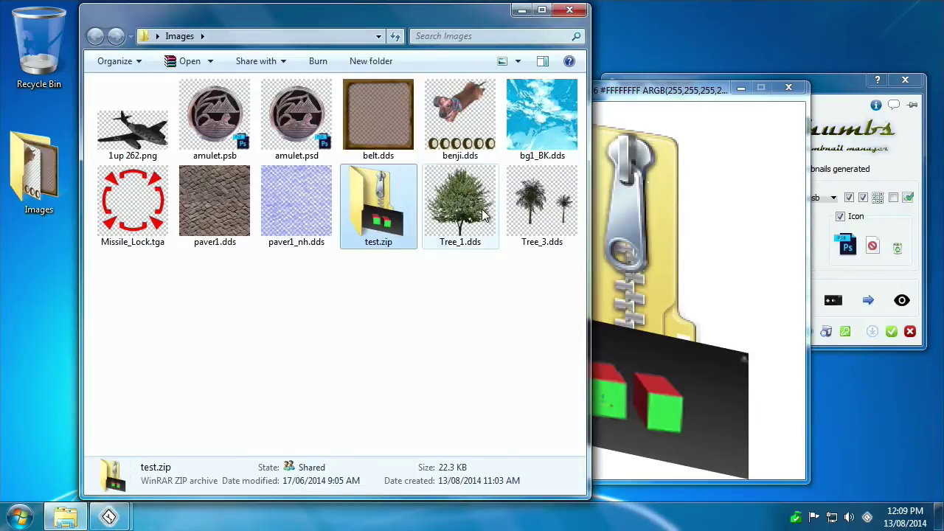
Preview Tree_1.dds, paver1_nh.dds, paver1.dds and Missile_Lock.tga in turn, and return to Tree_1.dds with its preview window in front.
left_click(483, 214)
left_click(298, 223)
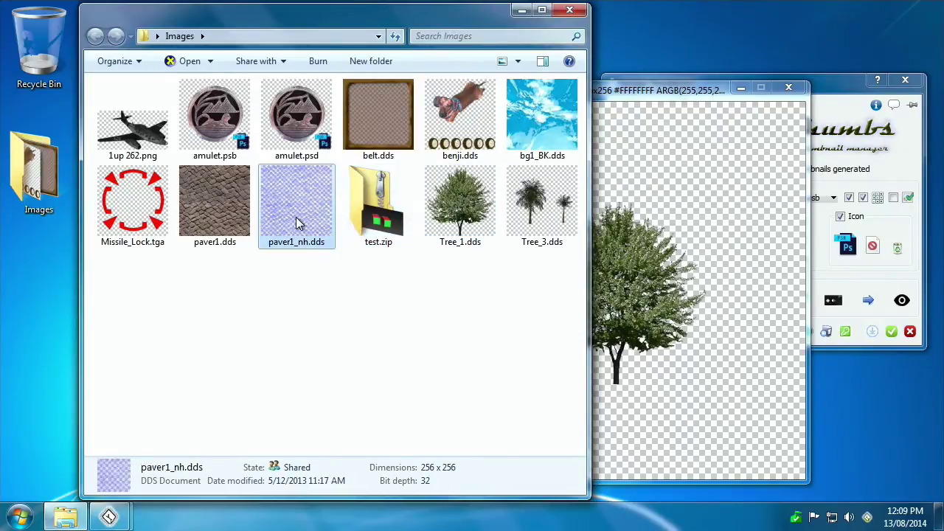
left_click(215, 214)
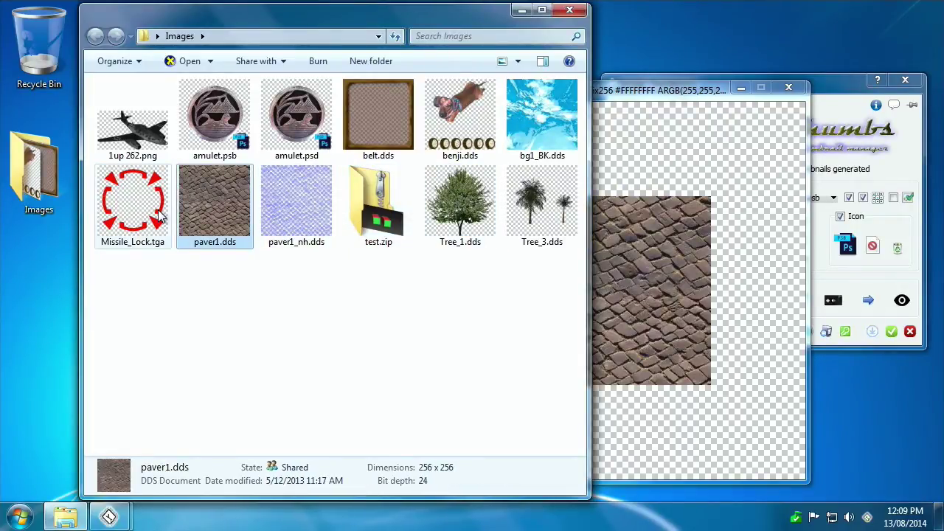
left_click(158, 212)
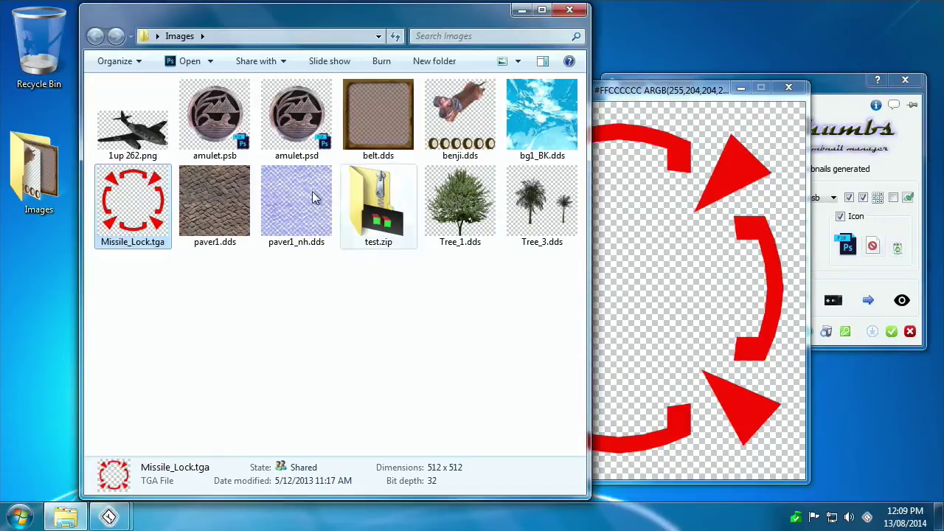
left_click(460, 210)
left_click(679, 273)
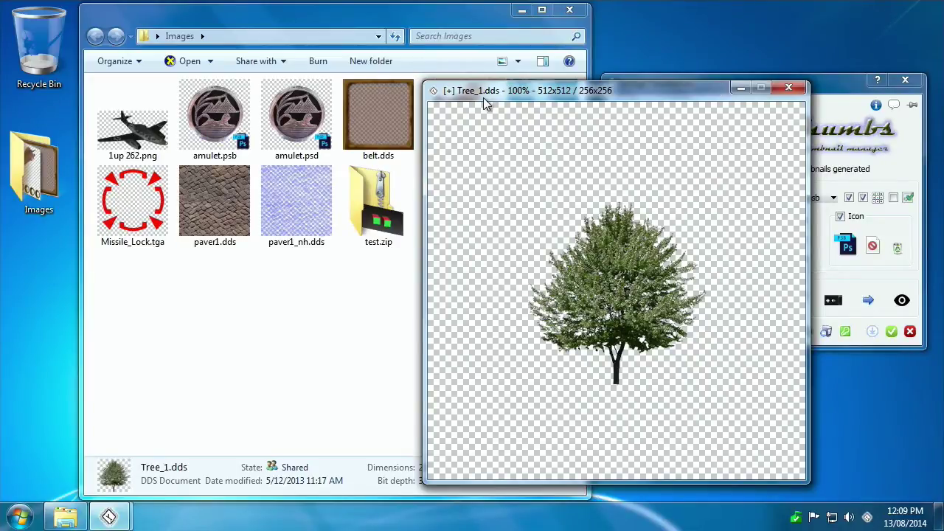
Reposition and resize the Tree_1.dds preview window to about 502 x 502 pixels.
left_click_drag(483, 97, 488, 90)
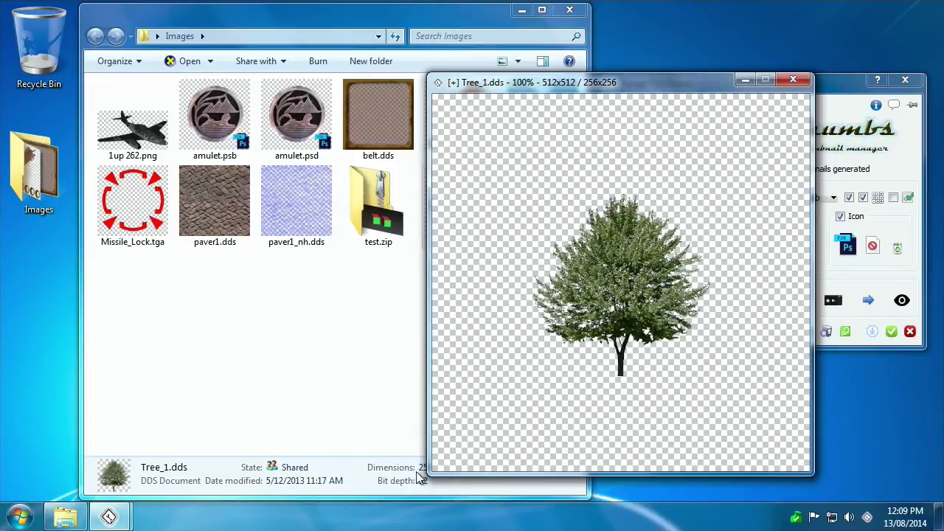
left_click_drag(427, 470, 333, 408)
left_click_drag(665, 394, 599, 347)
left_click_drag(520, 237, 686, 277)
left_click_drag(761, 319, 884, 324)
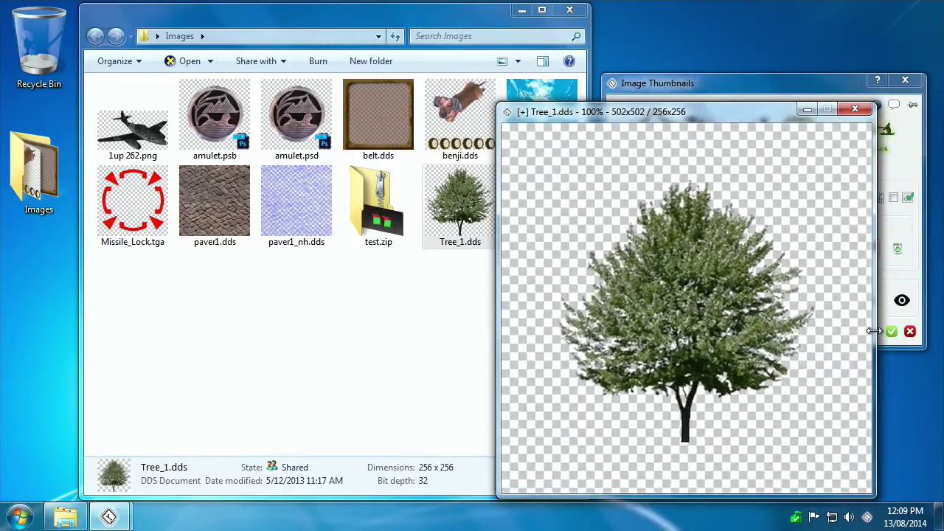
left_click_drag(796, 311, 754, 280)
Switch between the Image Thumbnails settings and the Tree_1.dds preview to examine the alpha and scaling options.
left_click(909, 153)
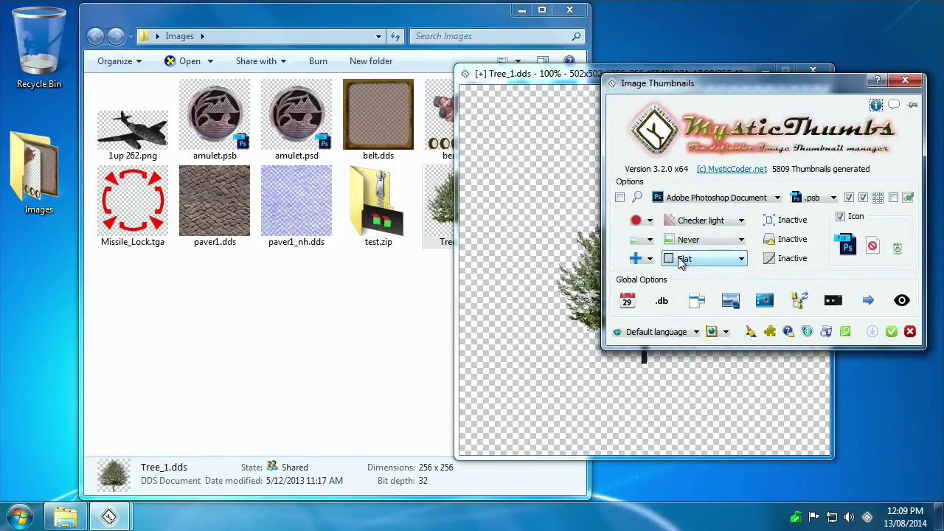
left_click(649, 240)
left_click(555, 257)
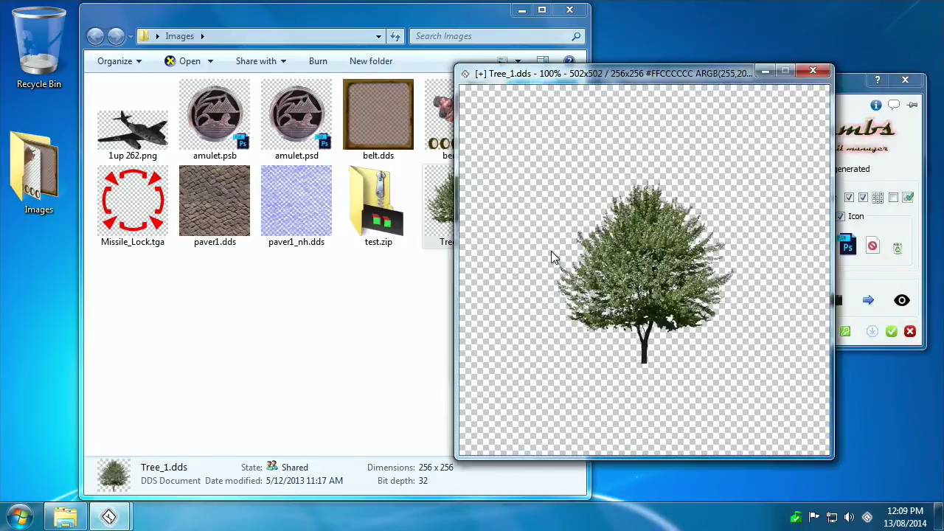
left_click(869, 164)
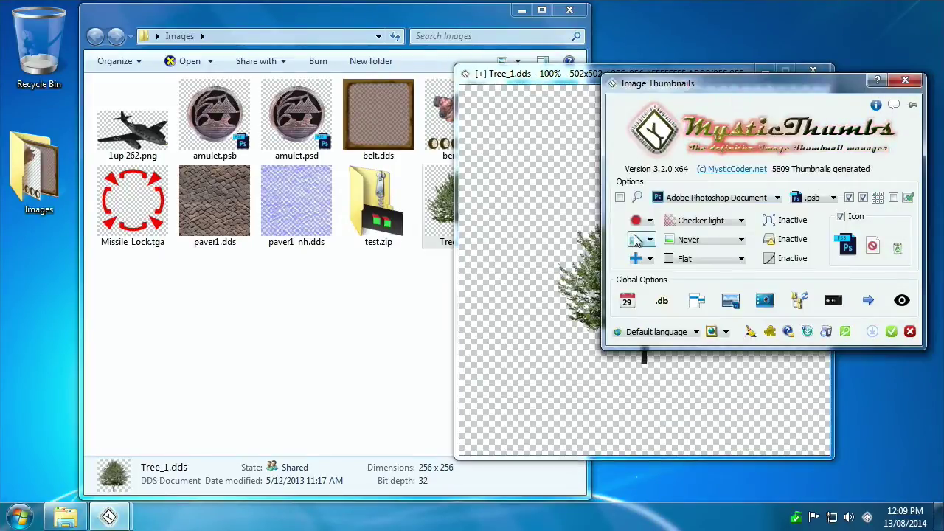
left_click(647, 220)
left_click(642, 251)
left_click(565, 217)
Move the Tree_1.dds preview clear of the settings and view its transparency, alpha, scaling and sampling options.
left_click_drag(643, 253, 512, 231)
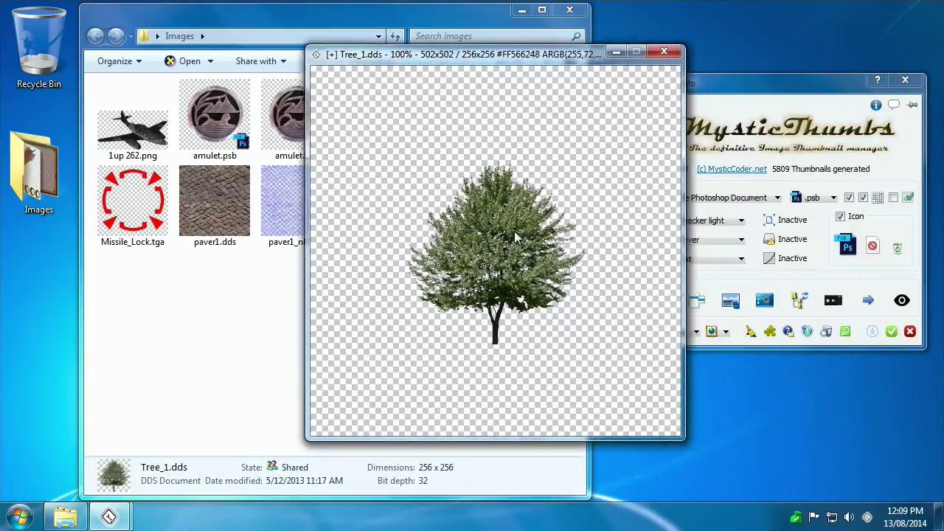
right_click(436, 231)
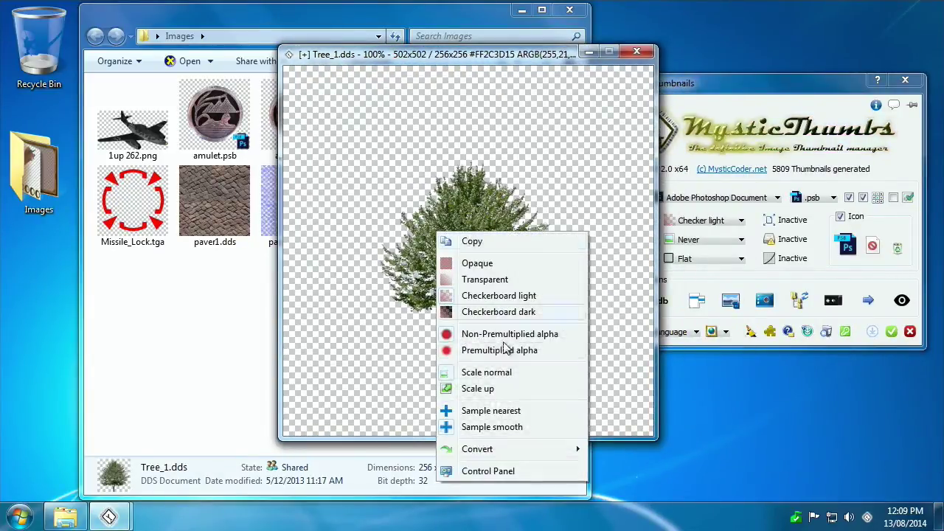
left_click(506, 410)
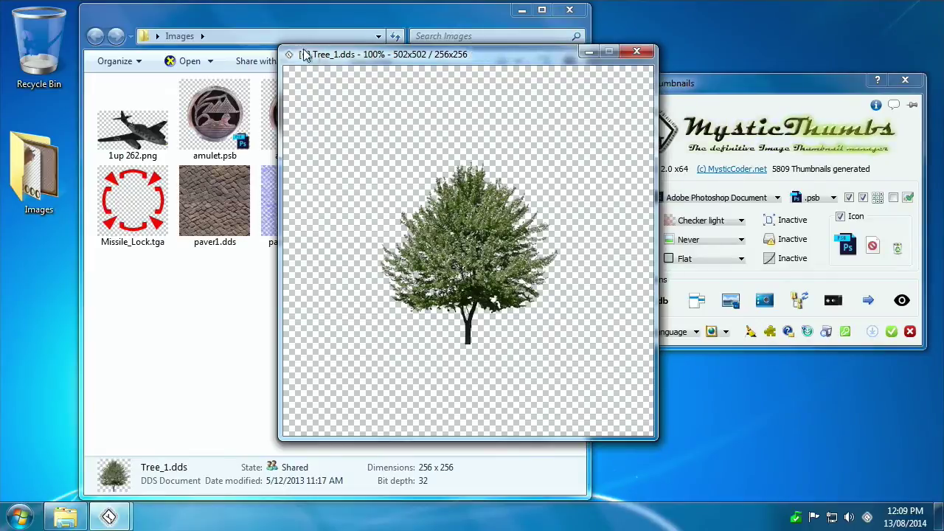
Enlarge the Tree_1.dds preview window to about 599 x 599 pixels and review its display options again.
scroll(368, 146, "up", 1)
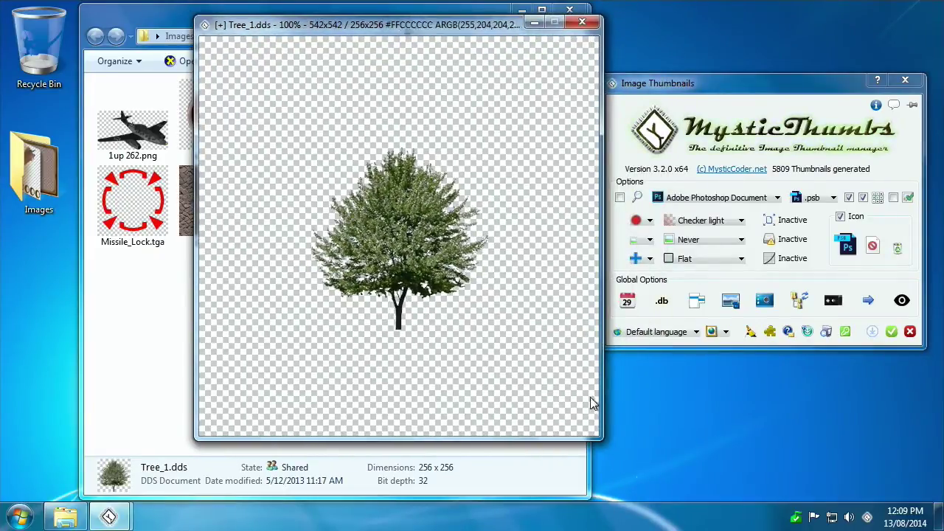
left_click_drag(600, 396, 642, 412)
left_click_drag(398, 256, 419, 256)
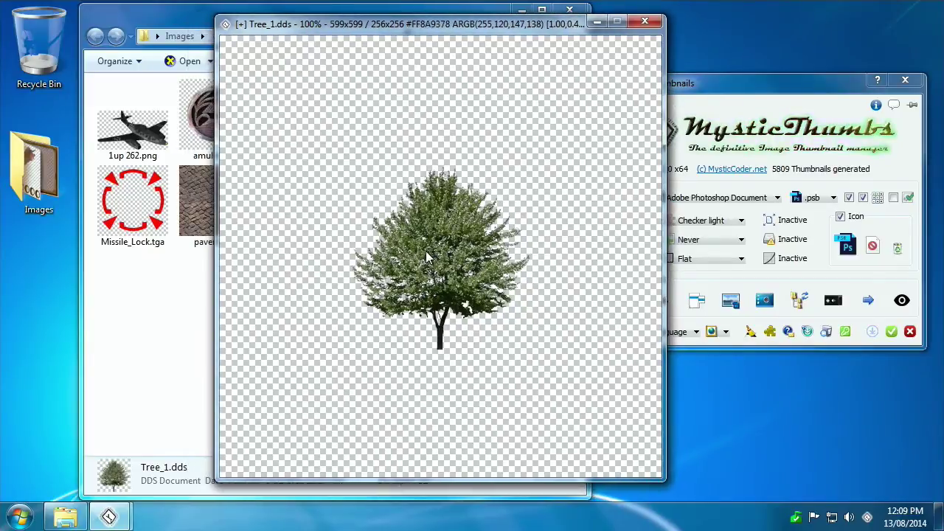
right_click(436, 232)
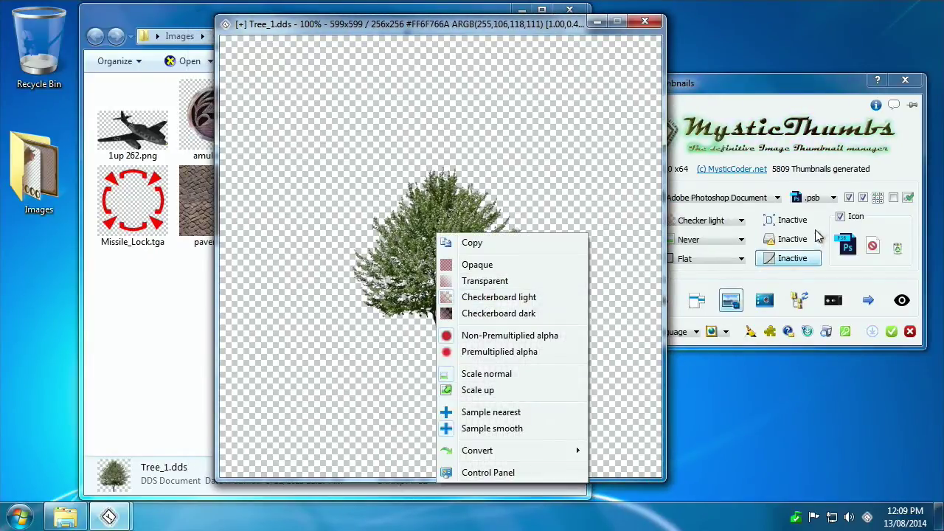
left_click(495, 156)
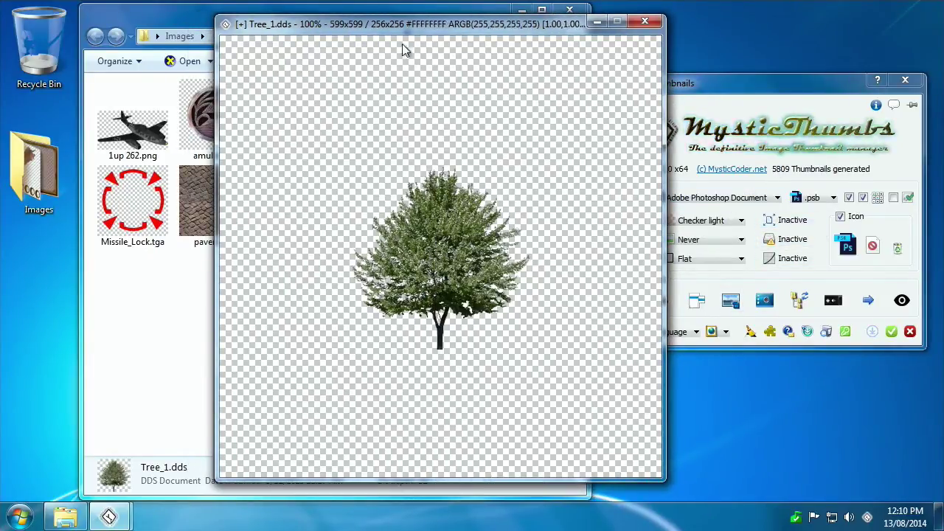
Choose the DirectDraw Surface (.dds) format in the thumbnail settings and return to the Tree_1.dds preview.
left_click(669, 210)
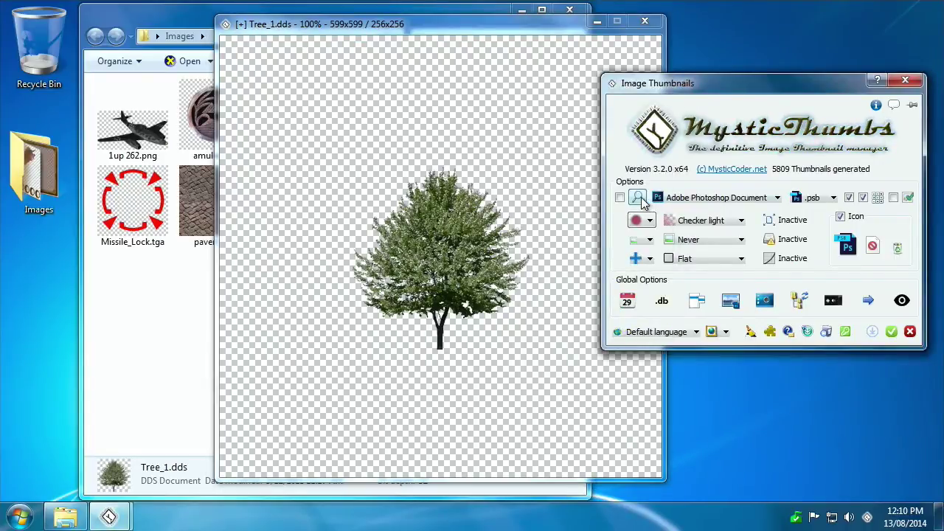
left_click(667, 197)
scroll(653, 244, "up", 10)
left_click(645, 210)
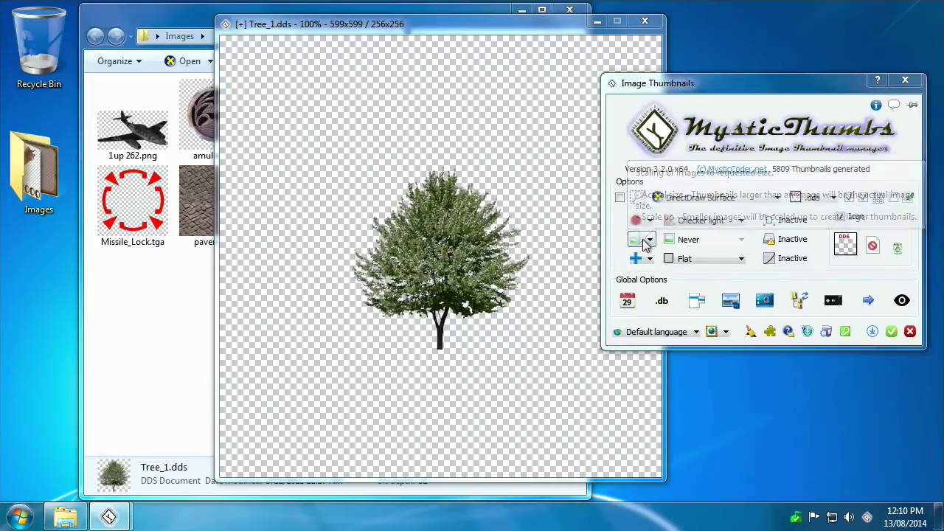
left_click(523, 264)
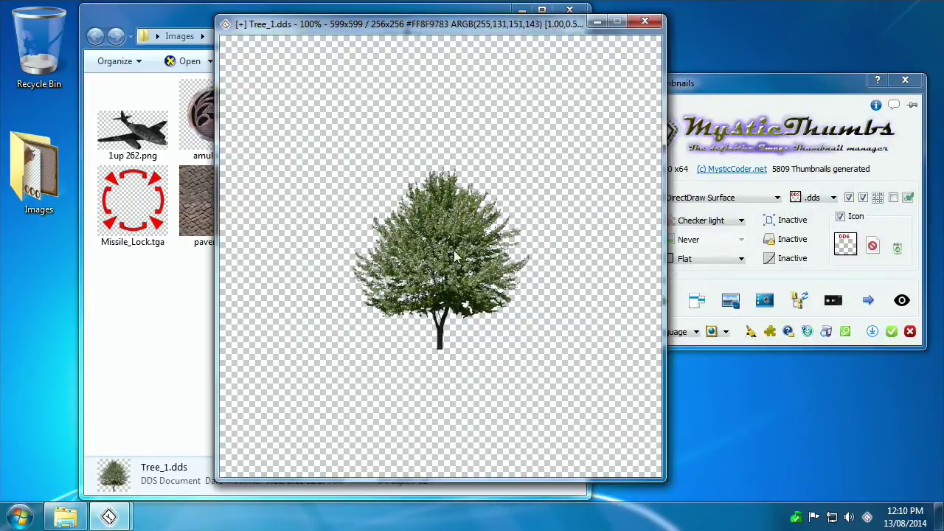
Set the Tree_1.dds preview to Scale up, comparing it with the Scale normal option.
right_click(439, 233)
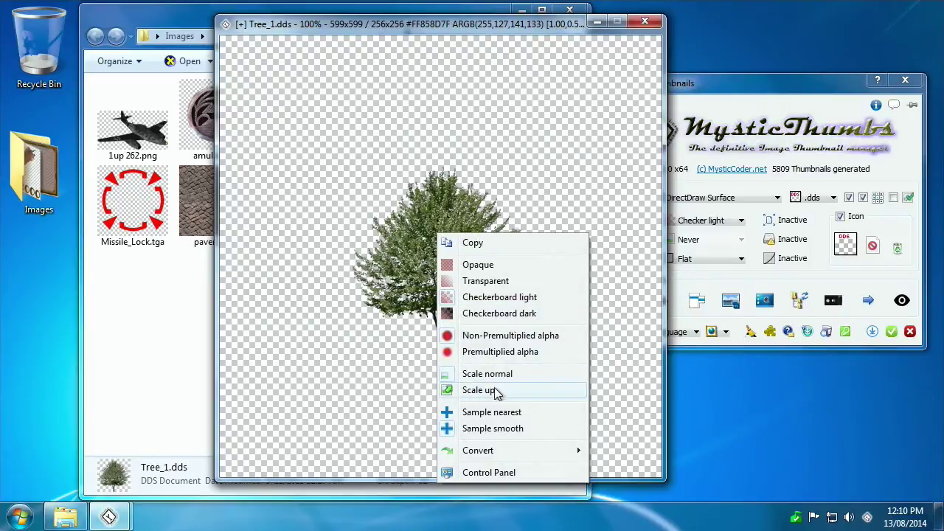
left_click(487, 393)
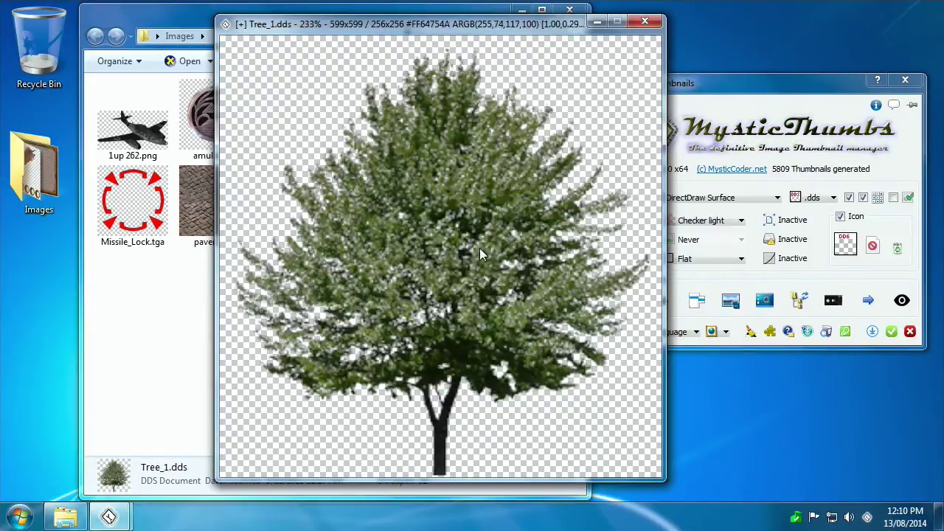
right_click(460, 162)
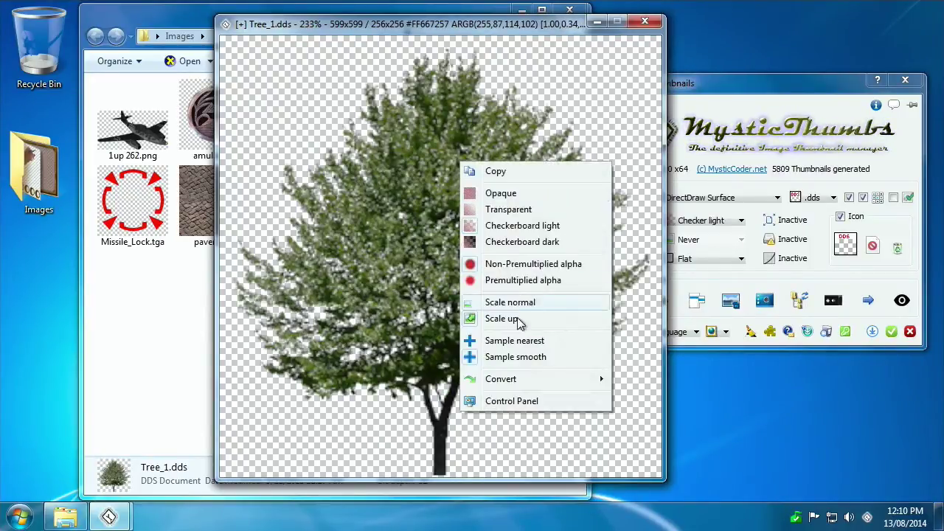
left_click(493, 303)
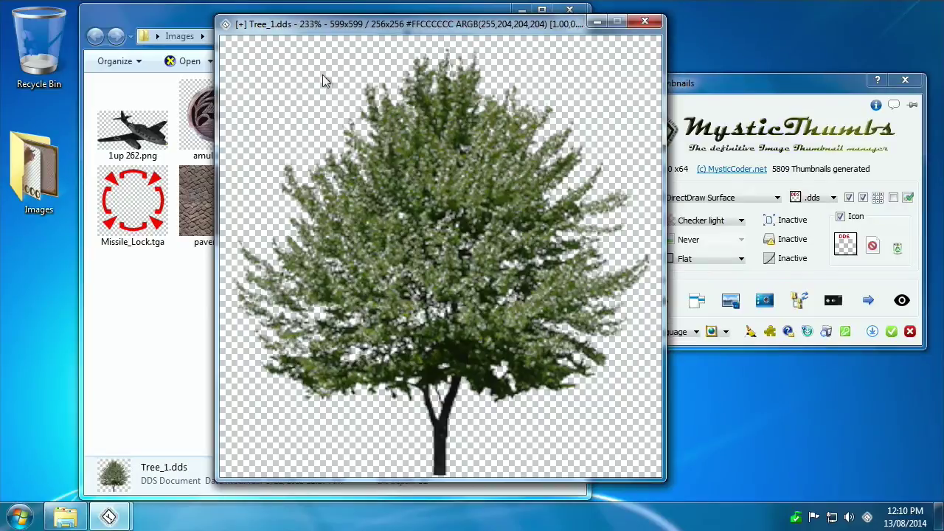
Try the Transparent and Checkerboard dark backgrounds on the Tree_1.dds preview, returning it to Checkerboard light.
right_click(465, 231)
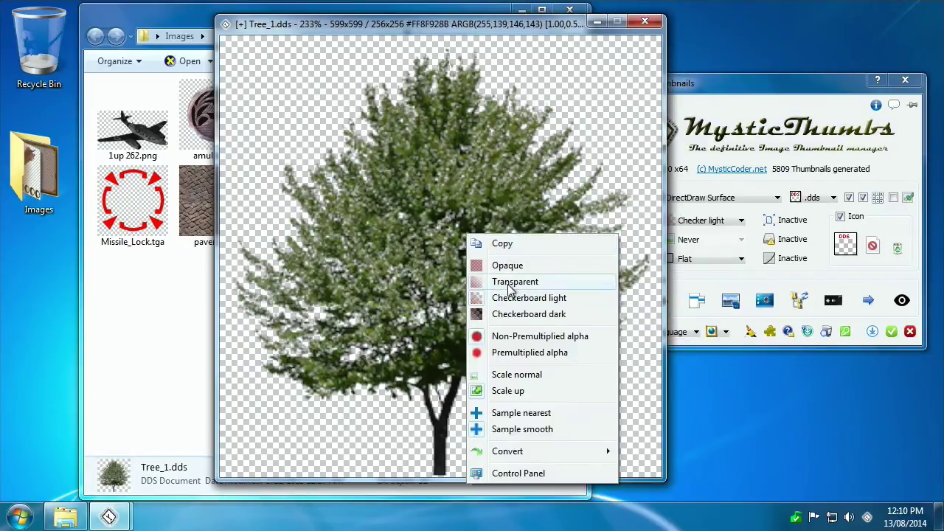
left_click(516, 280)
right_click(411, 164)
left_click(483, 242)
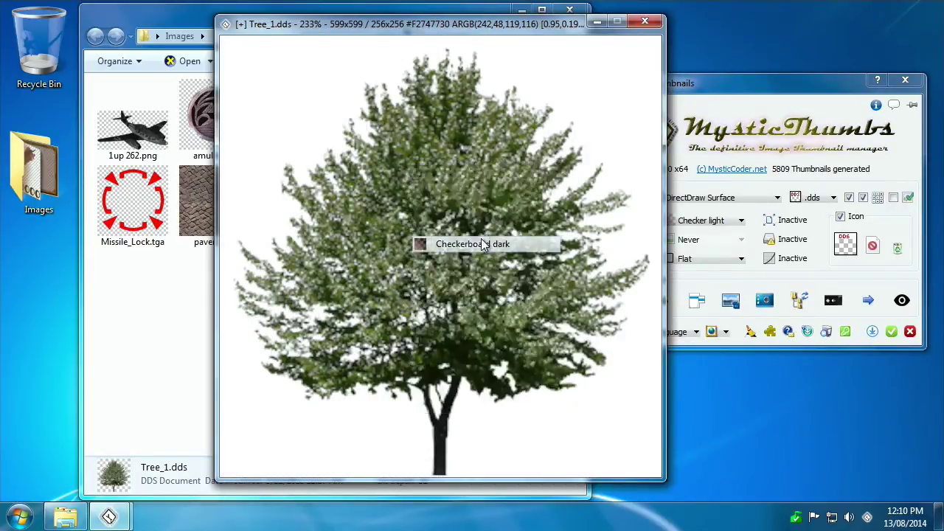
right_click(476, 238)
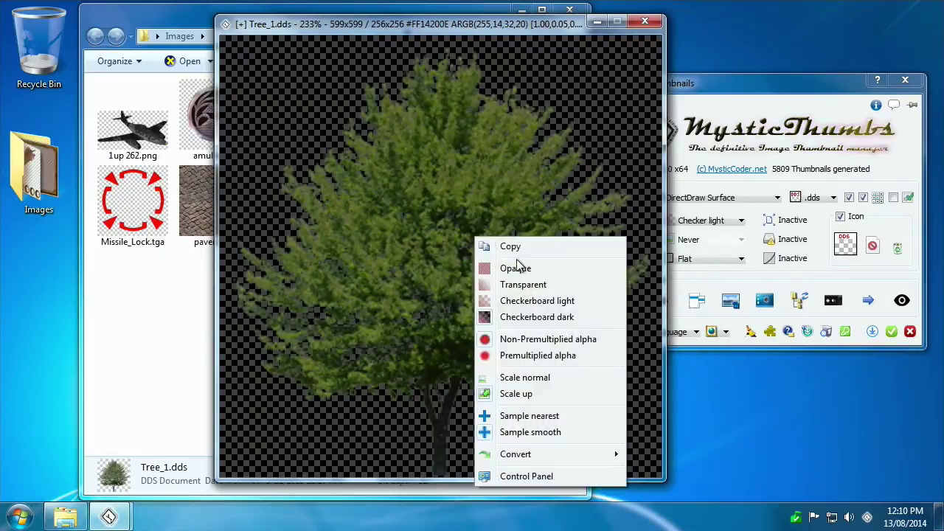
left_click(553, 303)
Compare Sample nearest with Sample smooth on the Tree_1.dds preview, finishing with Sample nearest.
right_click(474, 202)
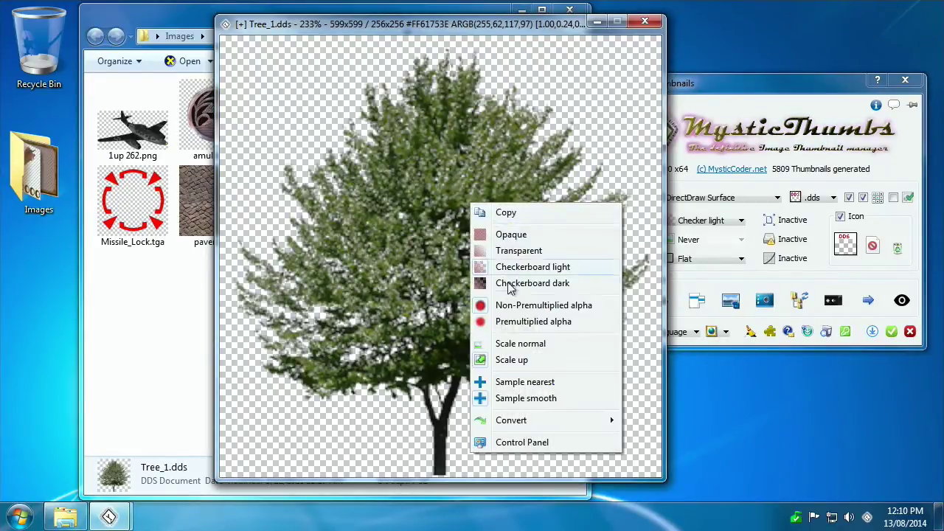
left_click(524, 383)
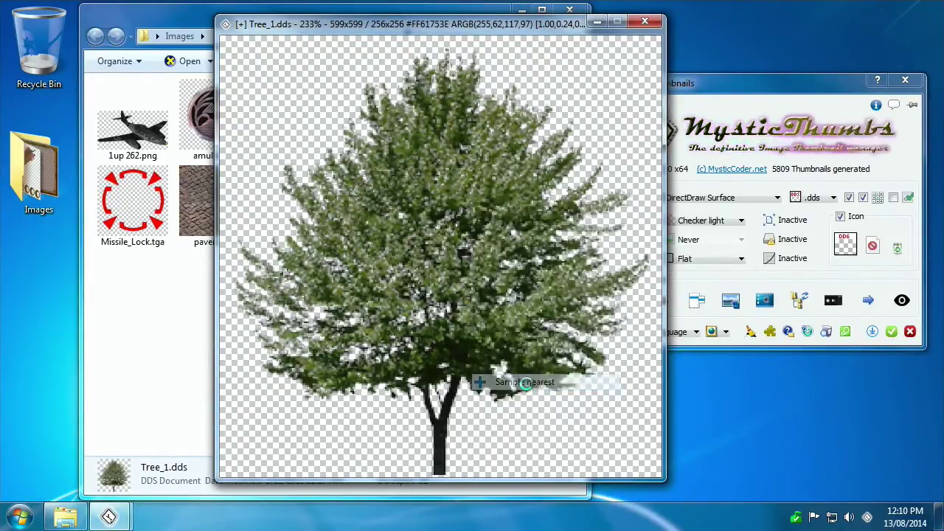
right_click(461, 233)
left_click(536, 433)
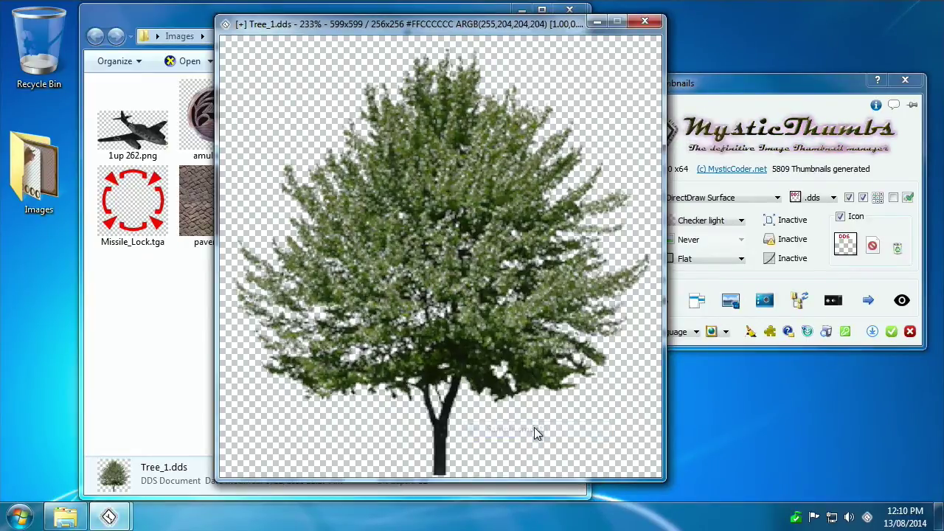
right_click(464, 267)
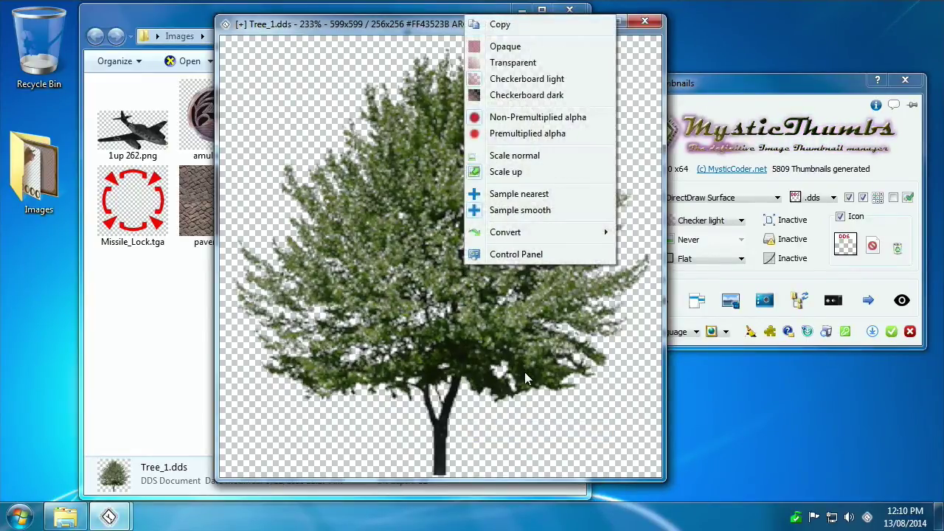
left_click(529, 195)
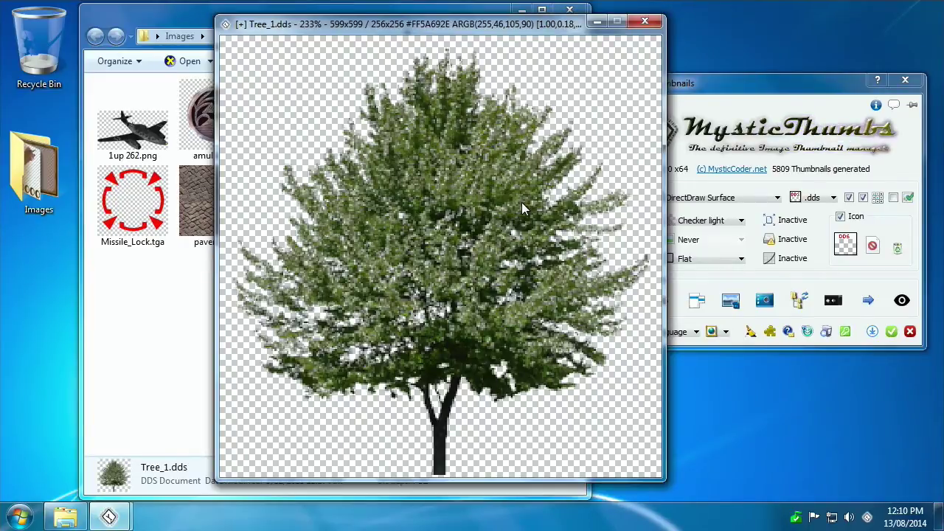
Keep the Tree_1.dds preview on Scale up and set its sampling to Sample smooth.
right_click(465, 146)
left_click(447, 260)
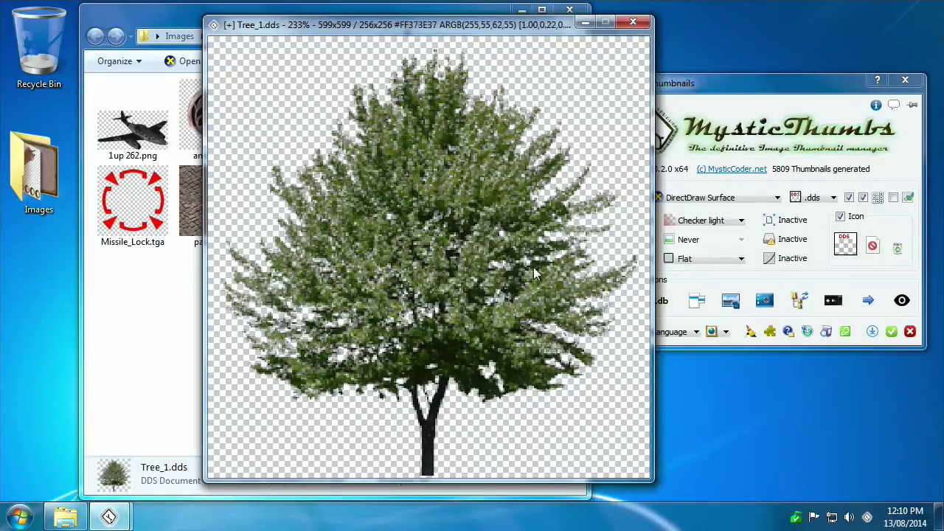
right_click(482, 213)
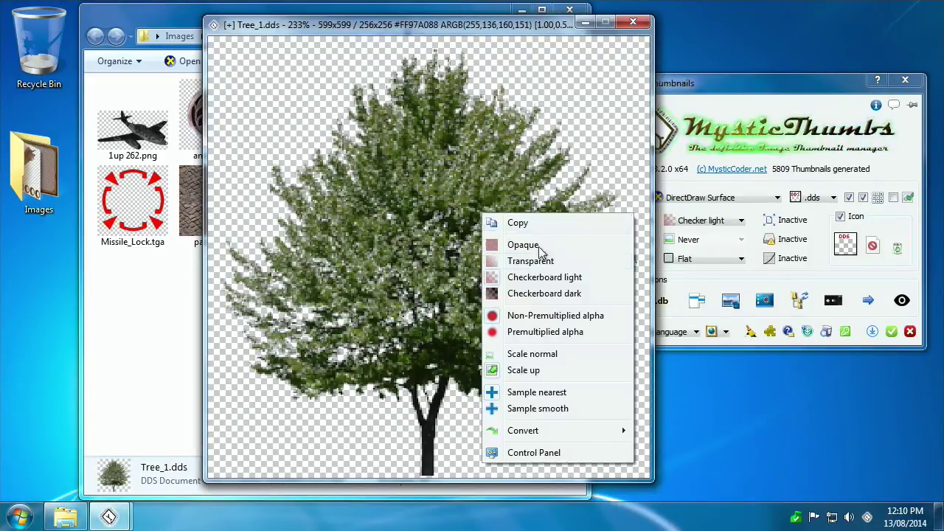
left_click(537, 369)
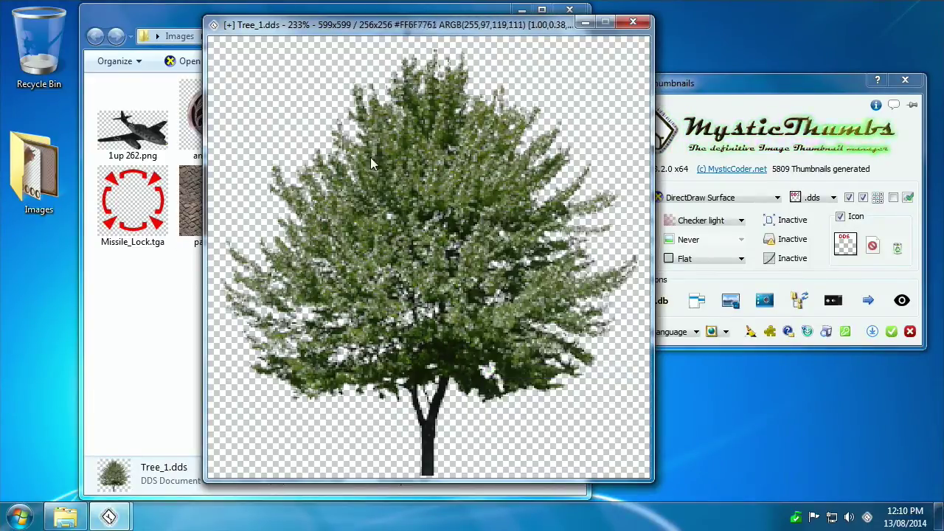
right_click(434, 233)
left_click(550, 427)
Review the conversion formats offered for the Tree_1.dds preview.
right_click(461, 274)
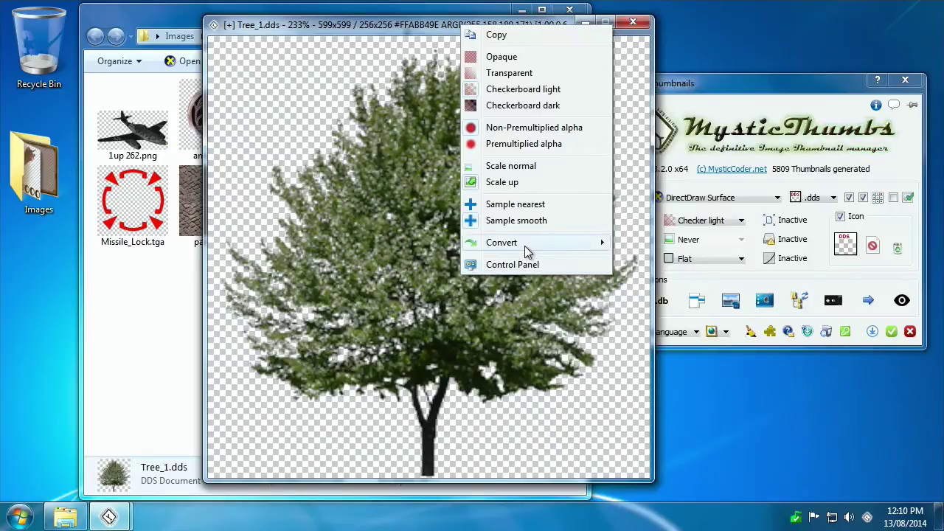
mouse_move(549, 242)
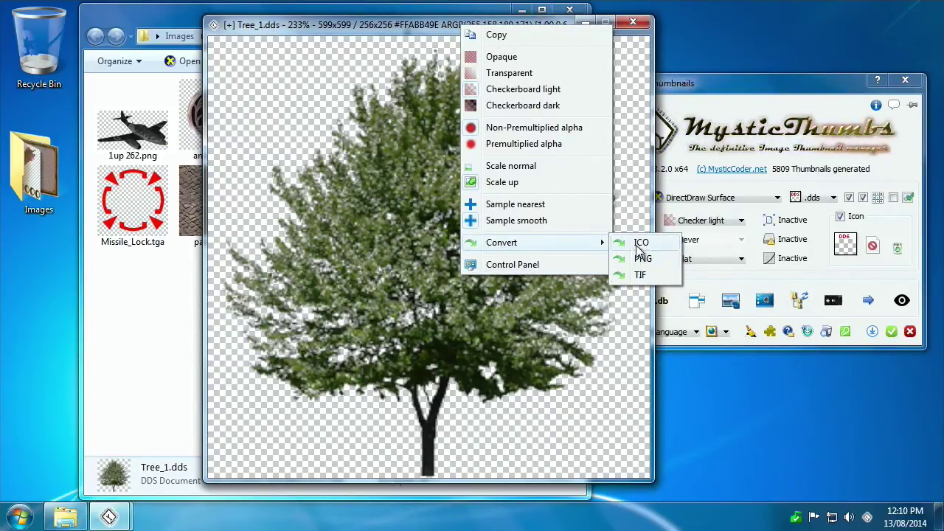
left_click(644, 277)
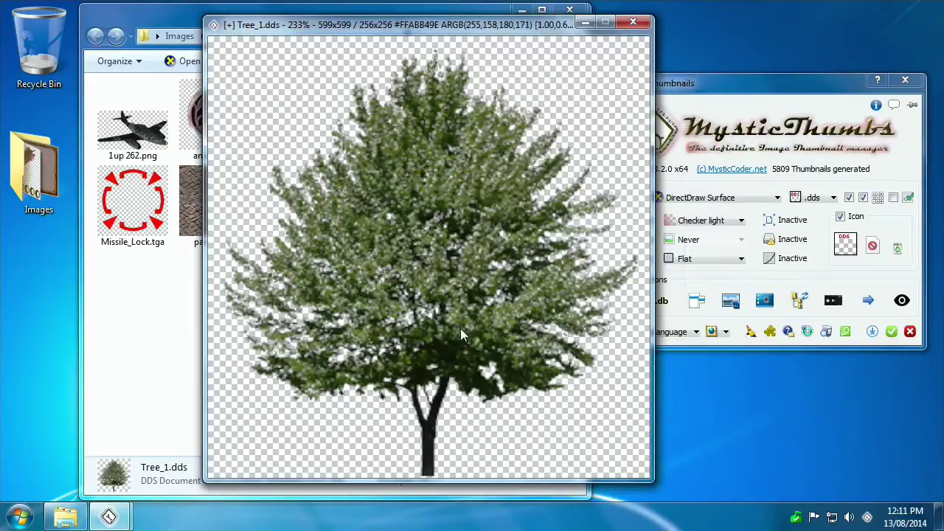
Examine the thumbnail conversion formats offered for Missile_Lock.tga in the Images folder.
left_click(155, 229)
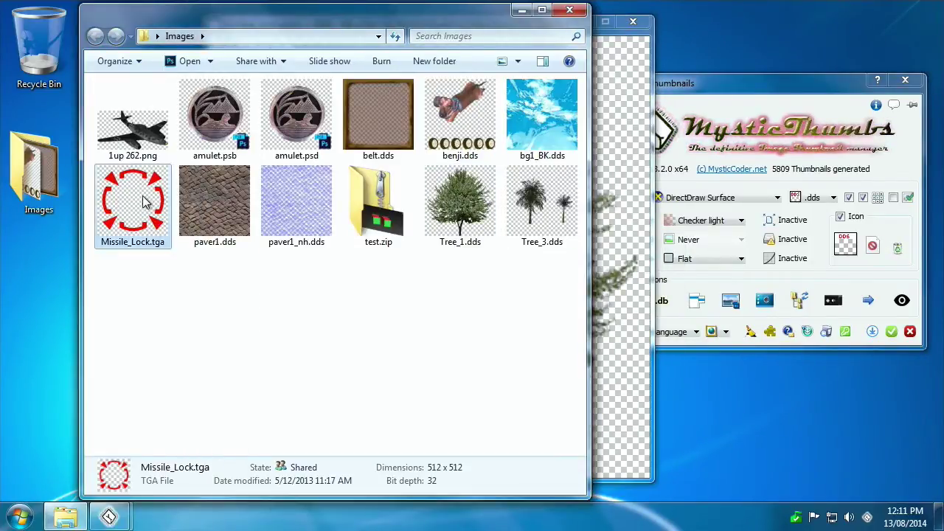
right_click(143, 197)
mouse_move(223, 169)
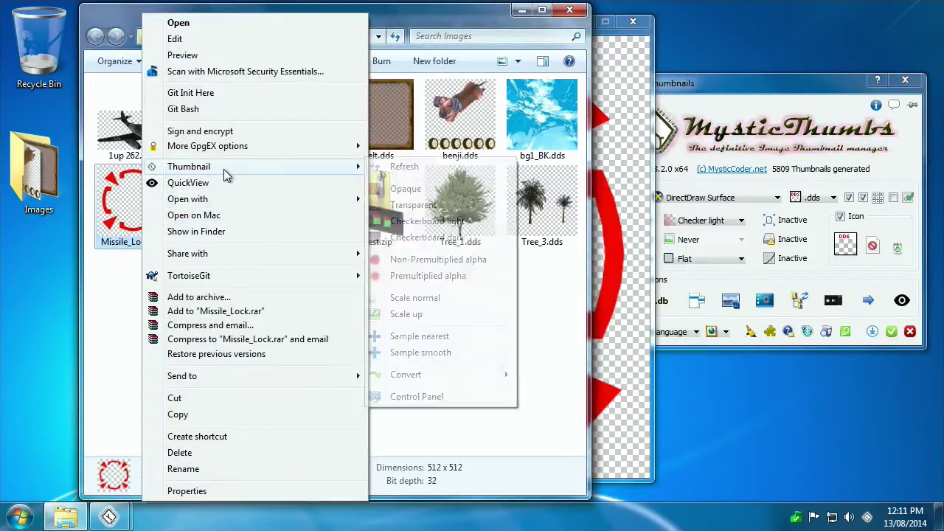
mouse_move(427, 375)
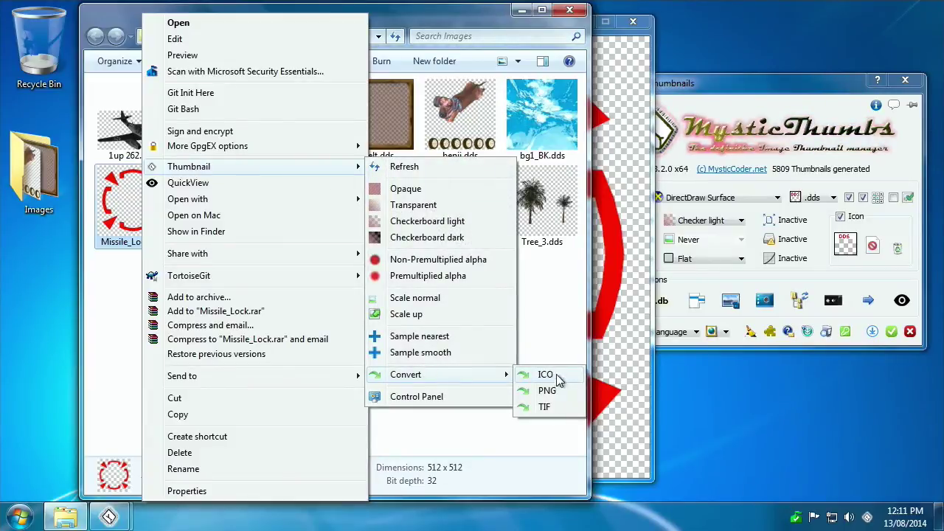
left_click(633, 306)
Convert Missile_Lock.tga in the Images folder to TIF with the thumbnail conversion command.
left_click(152, 222)
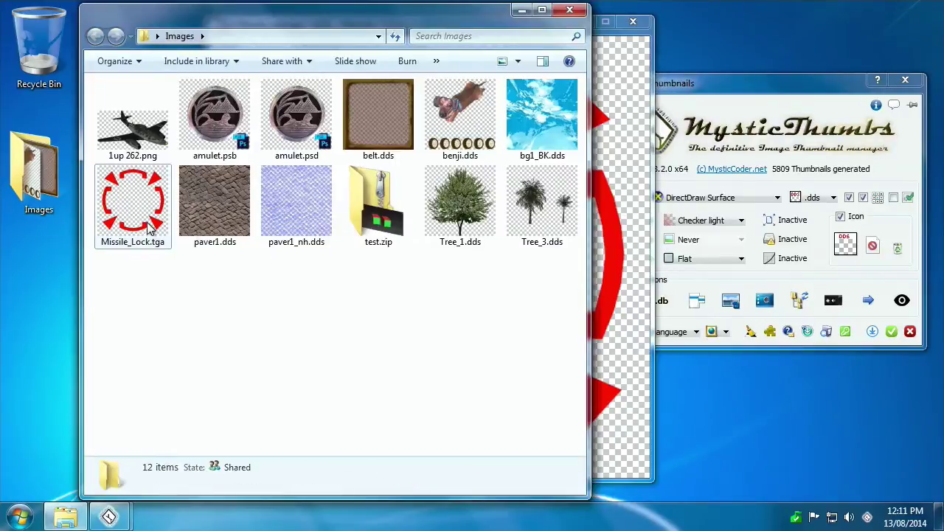
right_click(154, 223)
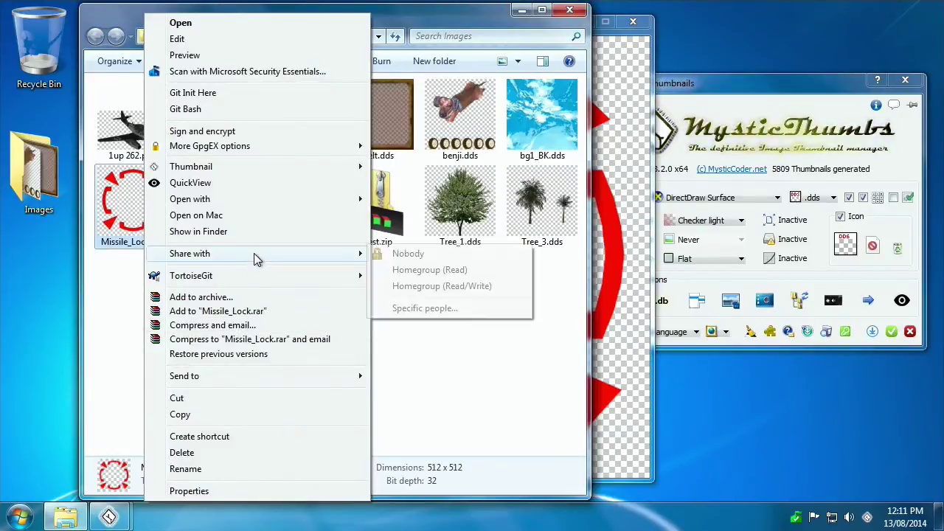
mouse_move(259, 167)
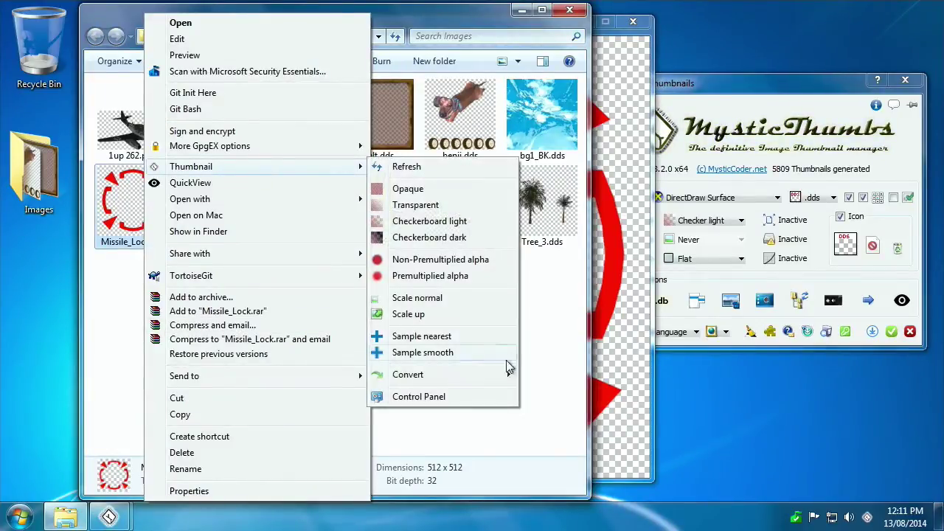
mouse_move(462, 372)
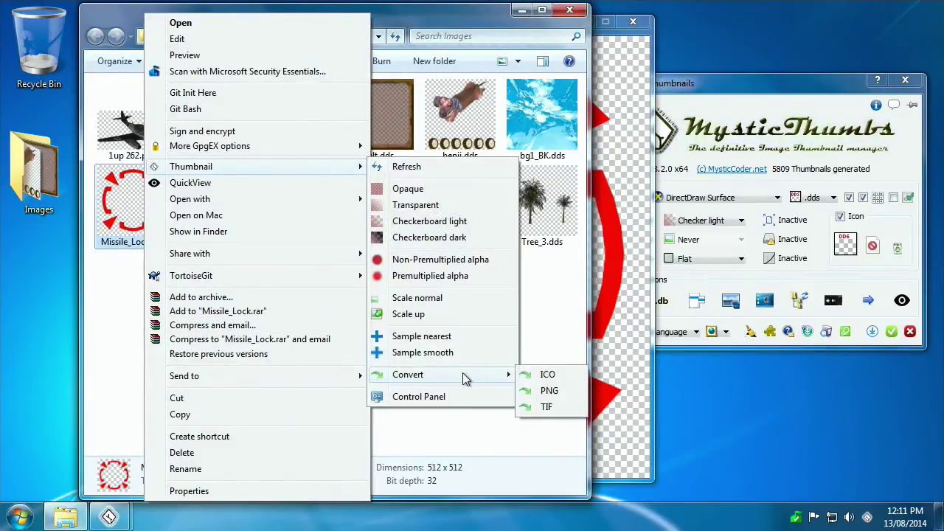
left_click(558, 411)
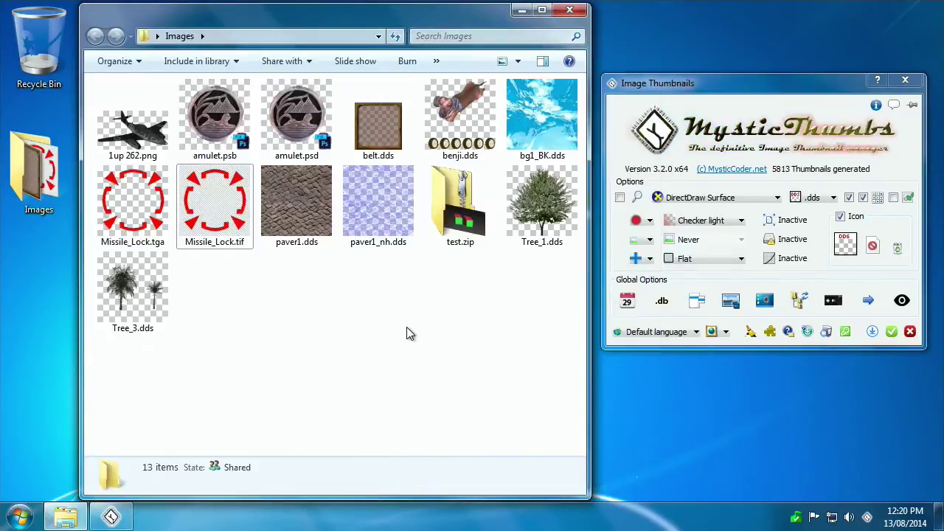
Switch the Images folder to Details view and add the Dimensions column to its file details.
left_click(519, 63)
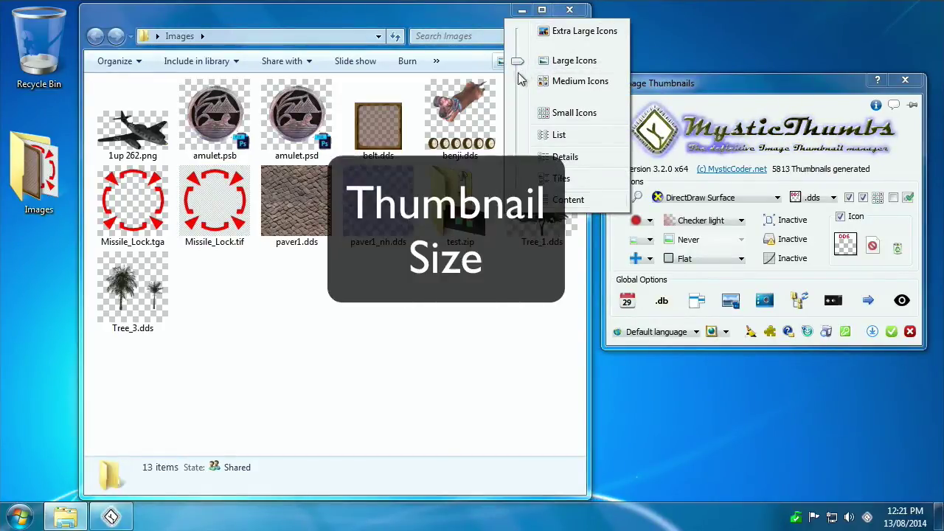
left_click_drag(518, 62, 521, 159)
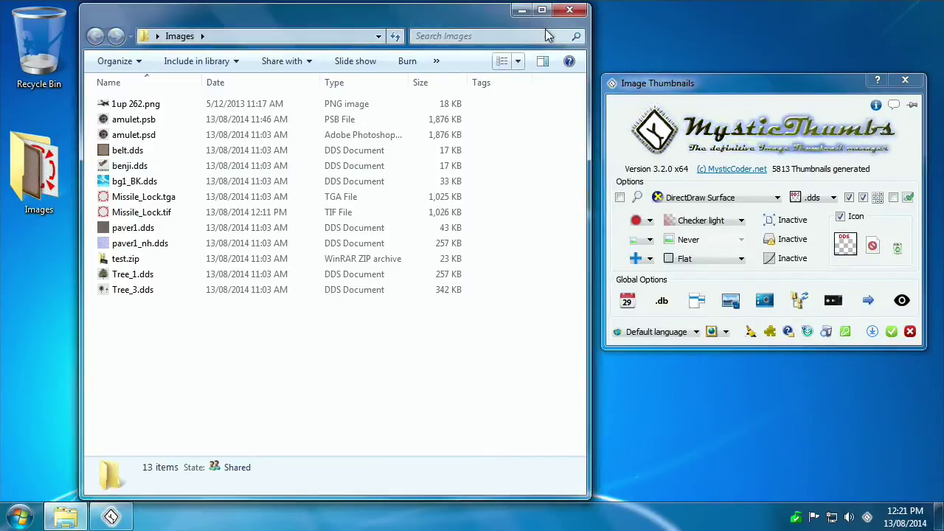
right_click(515, 84)
left_click(560, 298)
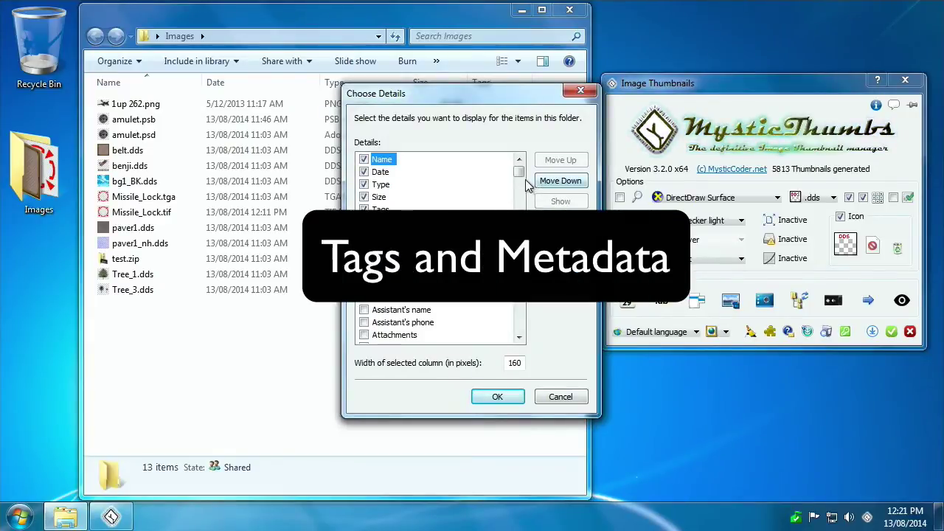
left_click(413, 258)
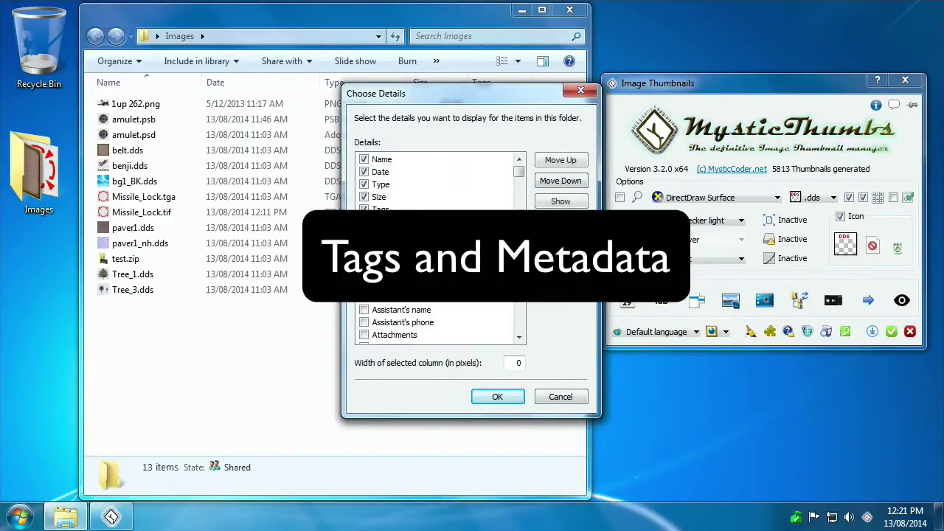
key("d")
key("i")
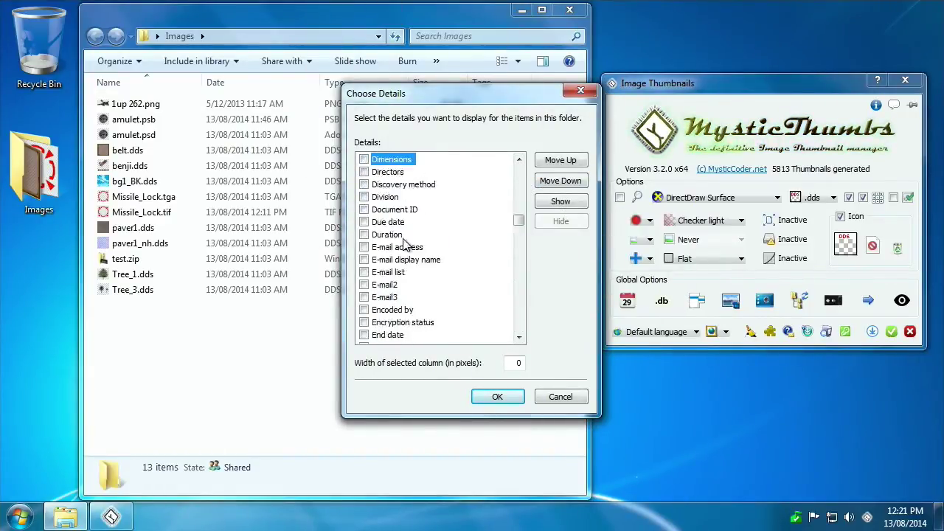
left_click(364, 160)
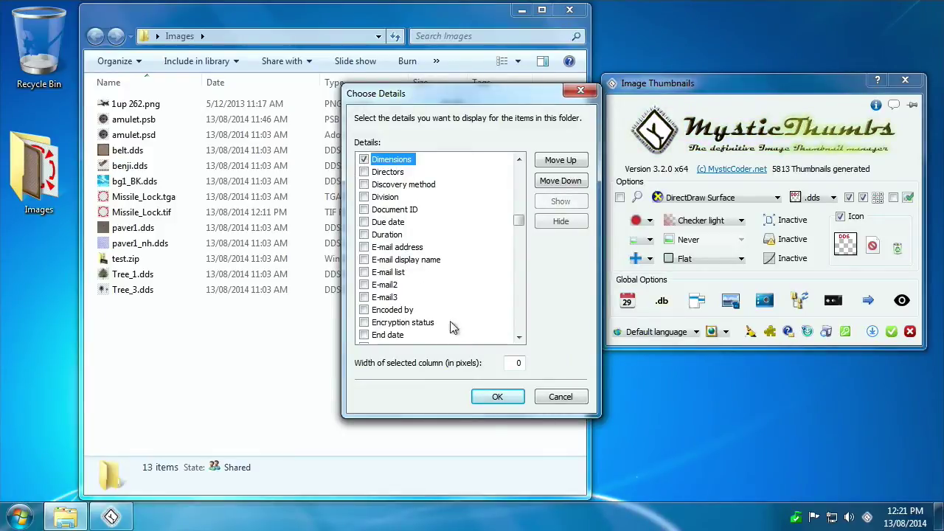
left_click(495, 395)
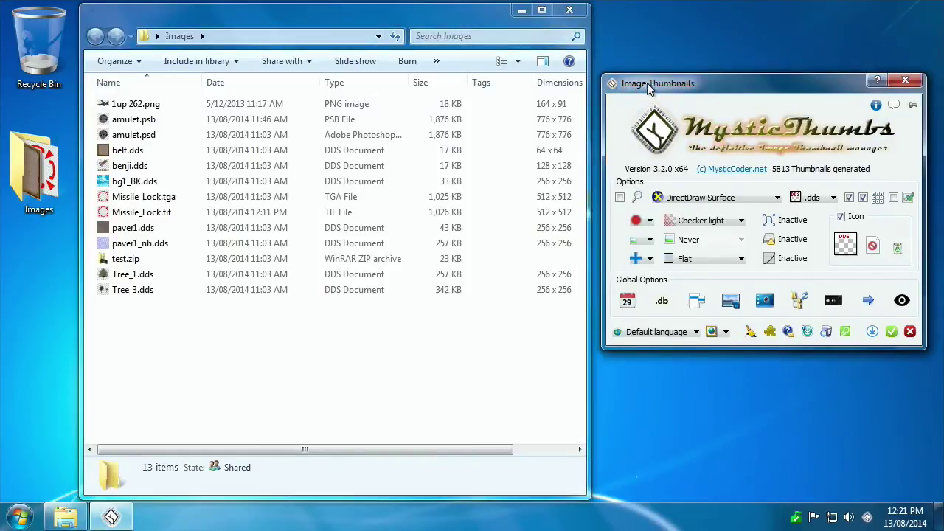
Shift the Image Thumbnails window aside, widen the Images folder window slightly and hide its Tags column.
left_click_drag(627, 87, 633, 81)
mouse_move(592, 46)
left_mouse_down()
mouse_move(612, 46)
mouse_move(600, 46)
left_mouse_up()
right_click(508, 84)
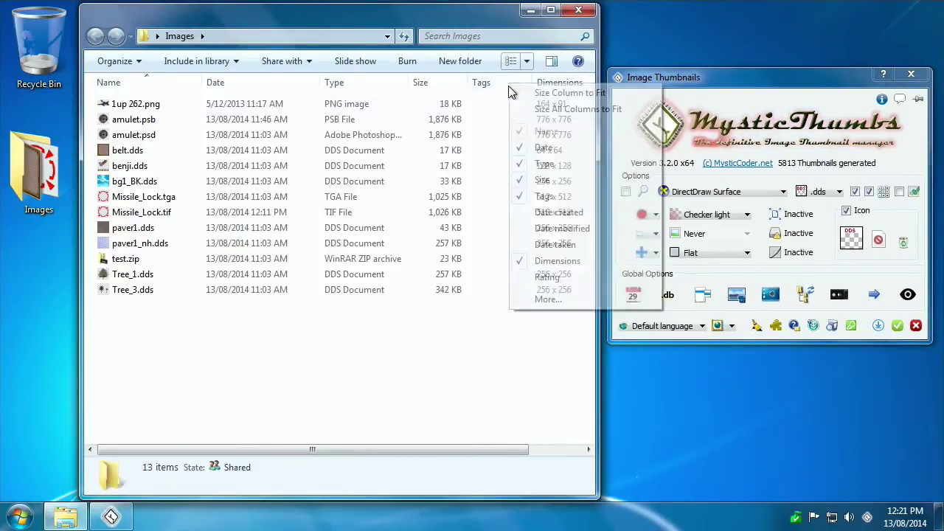
left_click(522, 194)
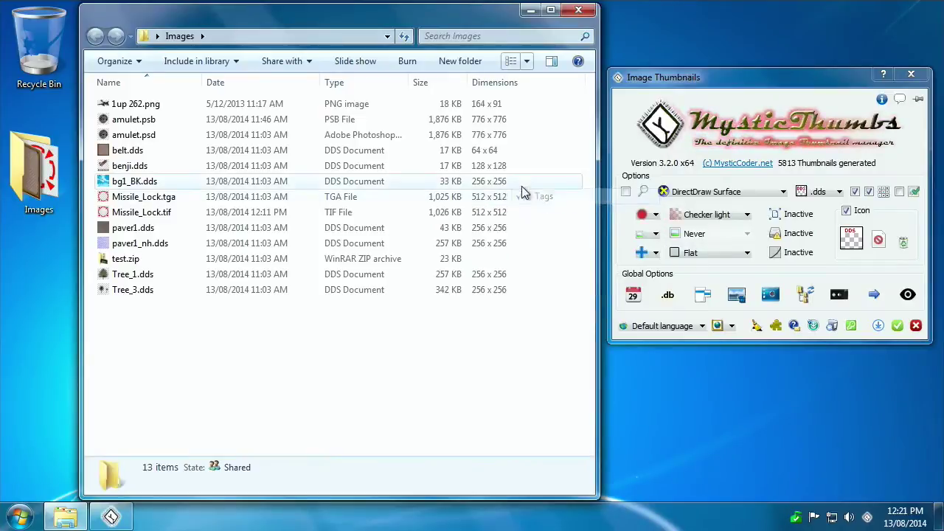
Sort the Images folder by Dimensions with the largest images first and select amulet.psd.
left_click(518, 103)
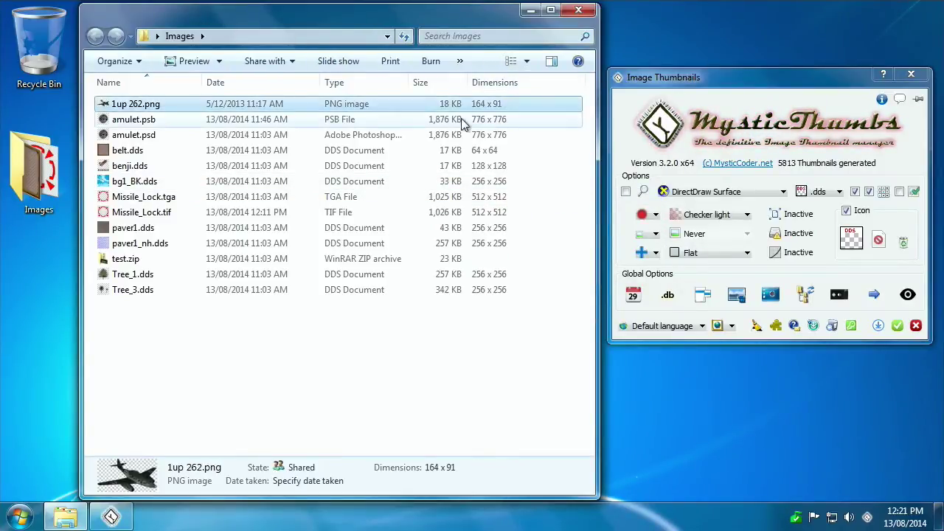
left_click(496, 83)
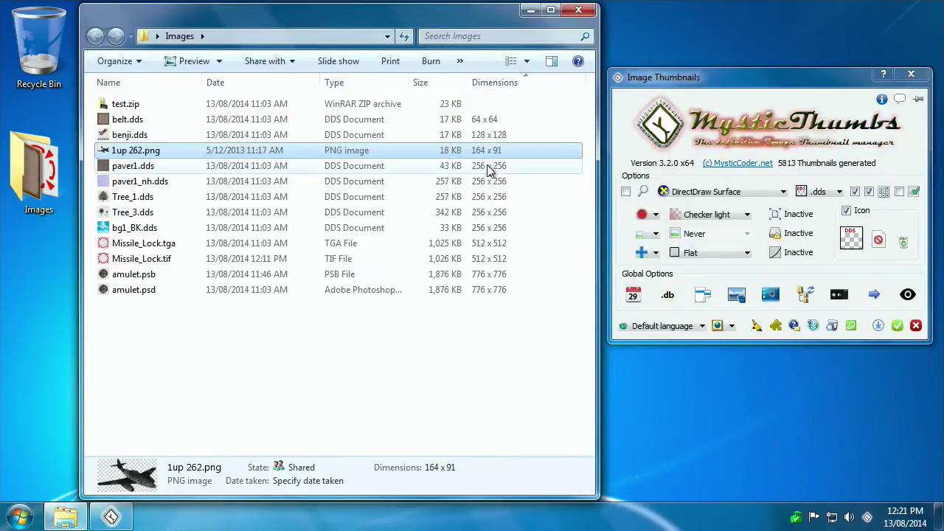
left_click(505, 83)
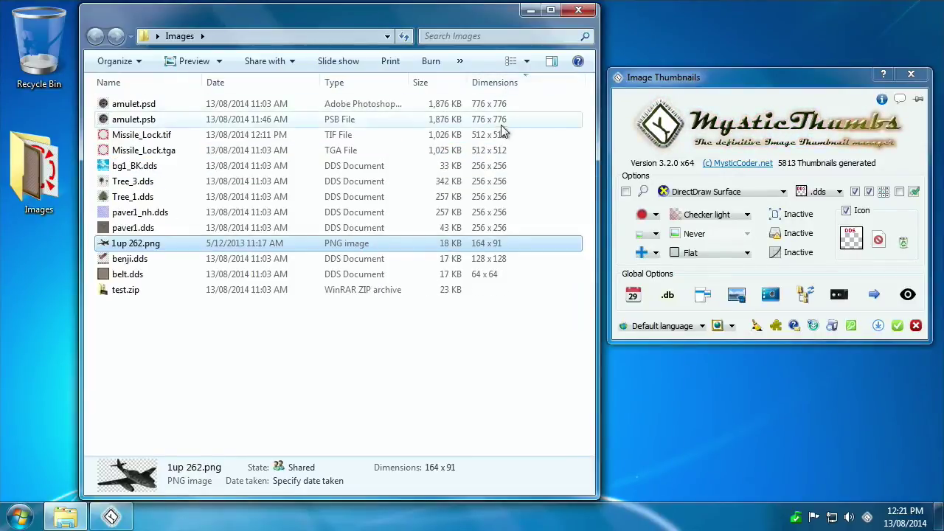
left_click(485, 101)
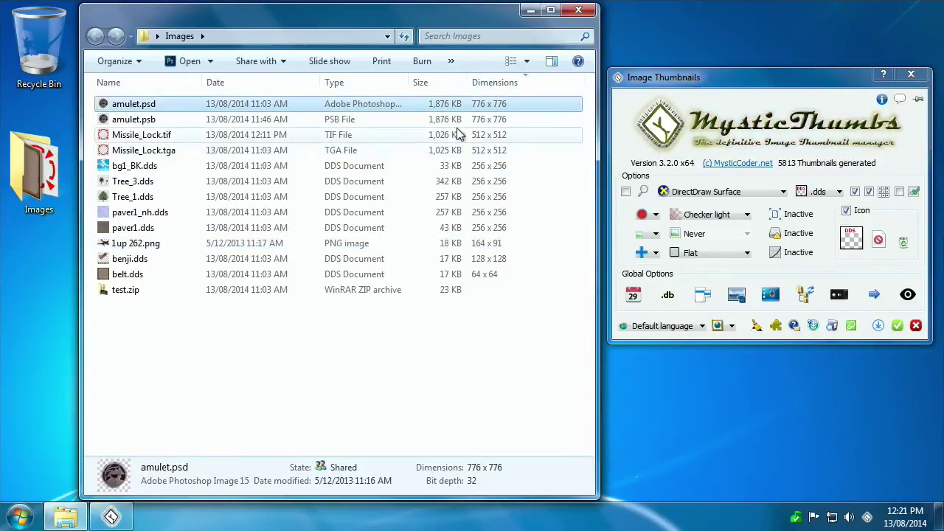
Switch the Images folder to List view.
left_click(526, 65)
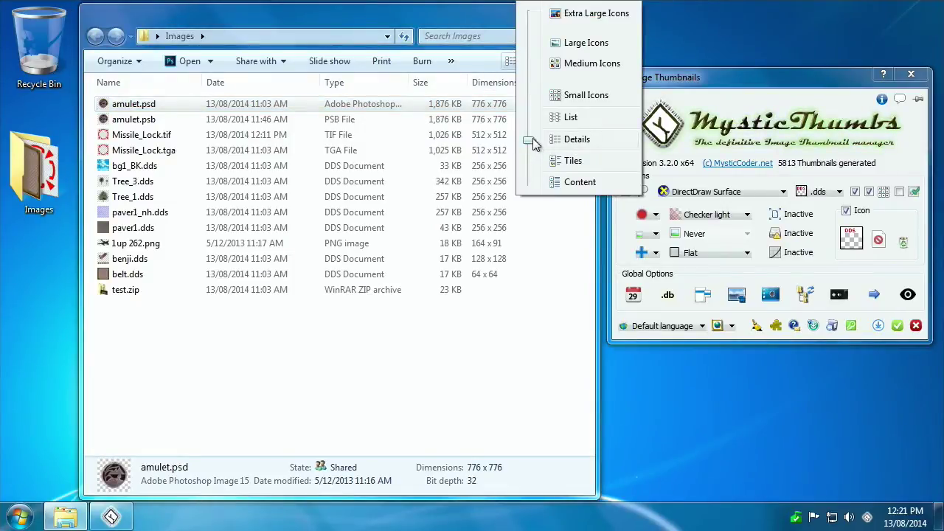
left_click_drag(535, 139, 538, 126)
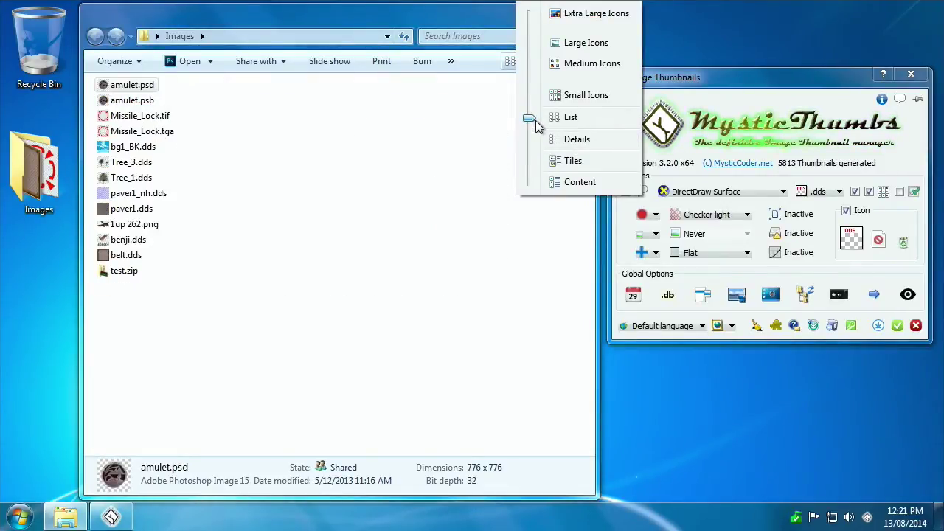
left_click(537, 127)
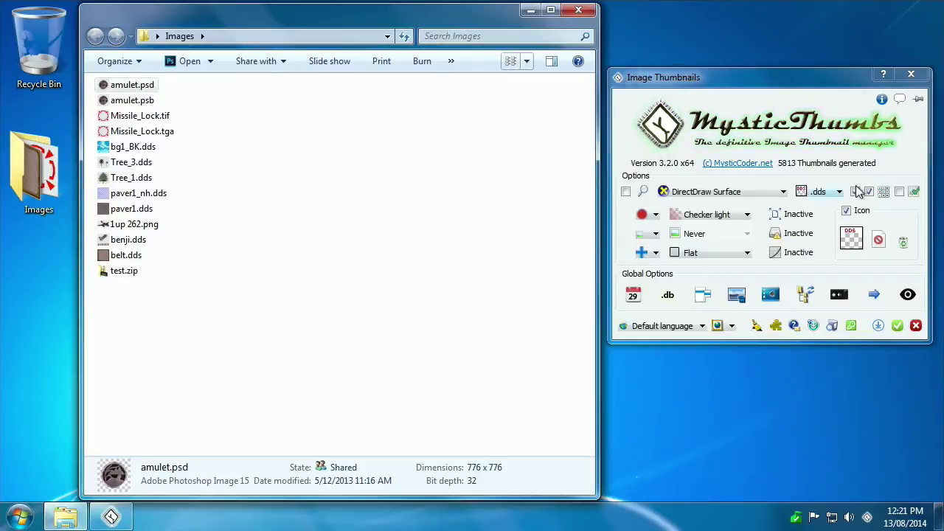
Make the Image Thumbnails options apply to all formats instead of only DirectDraw Surface.
left_click(626, 192)
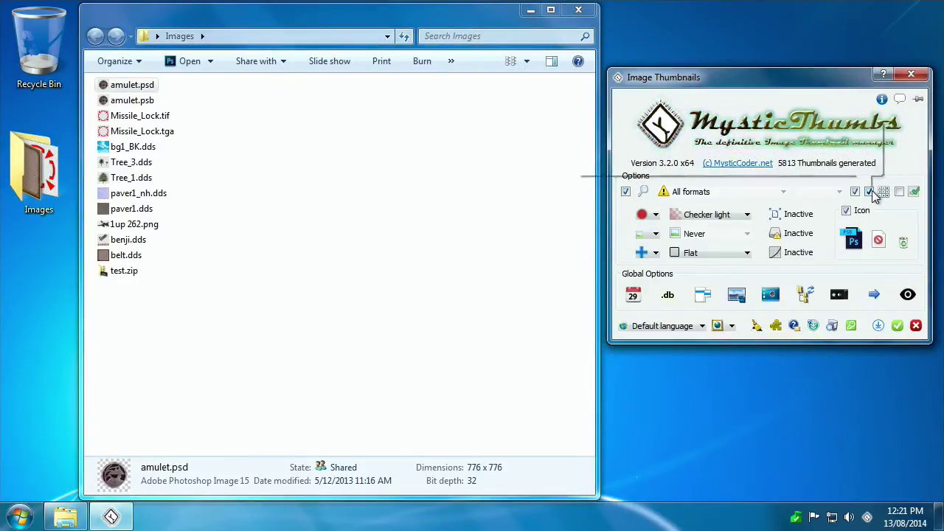
left_click(870, 191)
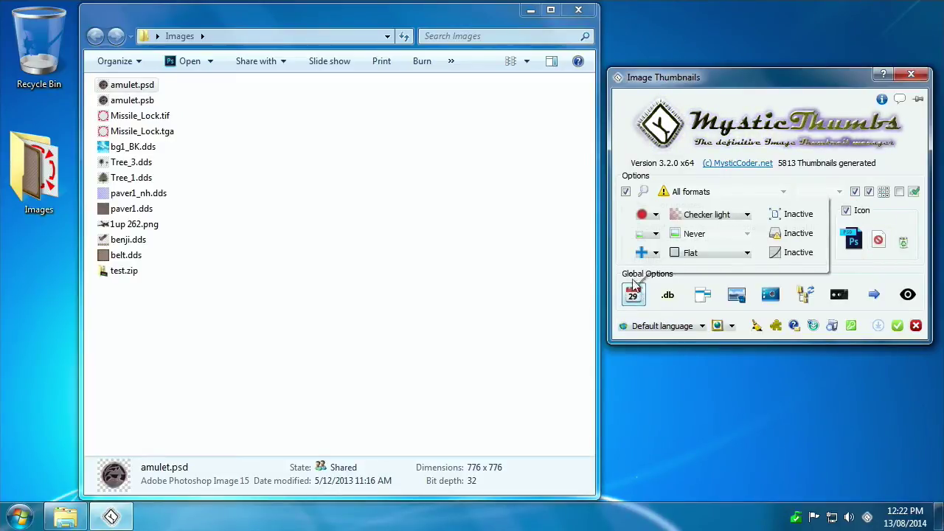
Hide and restore the MysticThumbs tray icon, applying each change, and open the icon's shortcut menu.
left_click(873, 298)
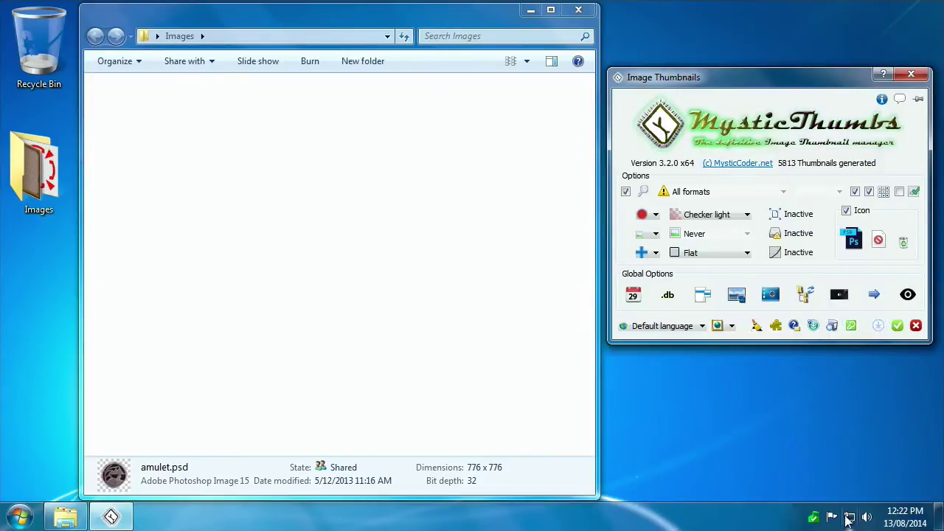
left_click(840, 296)
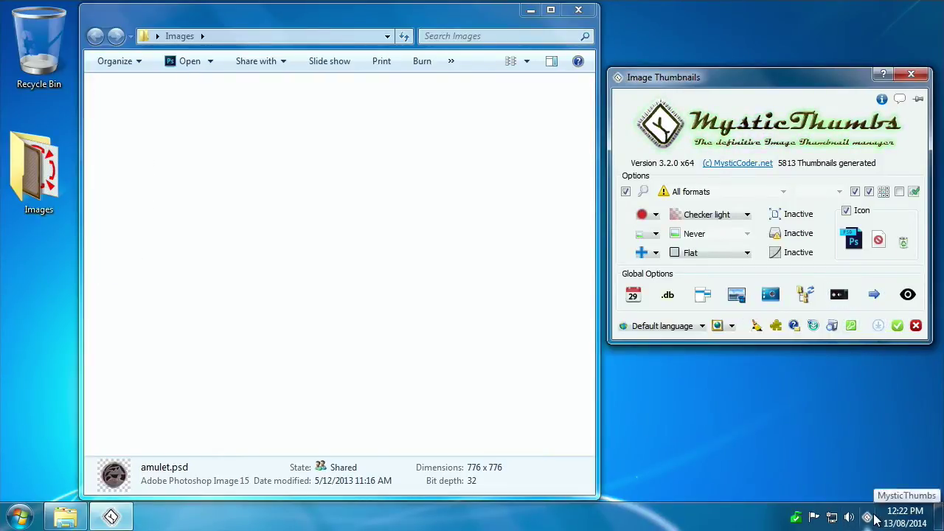
right_click(874, 519)
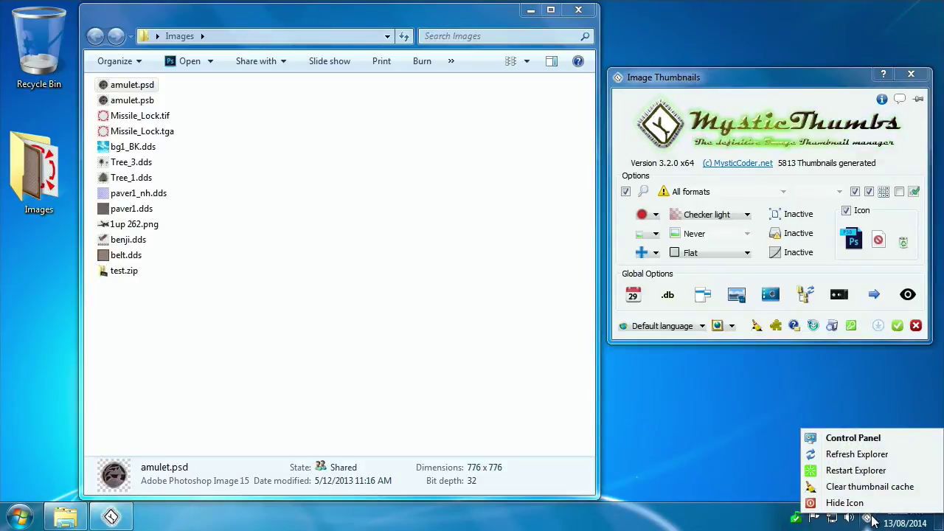
Apply hiding the MysticThumbs tray icon and find the MYSTICTHUMBS.EXE process in Task Manager, closing it after the check.
left_click(879, 329)
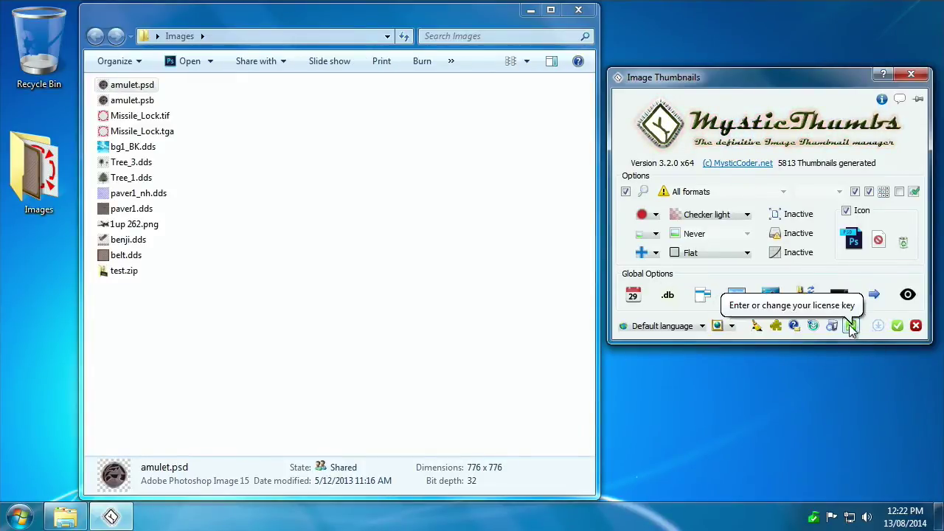
key("ctrl+shift+Escape")
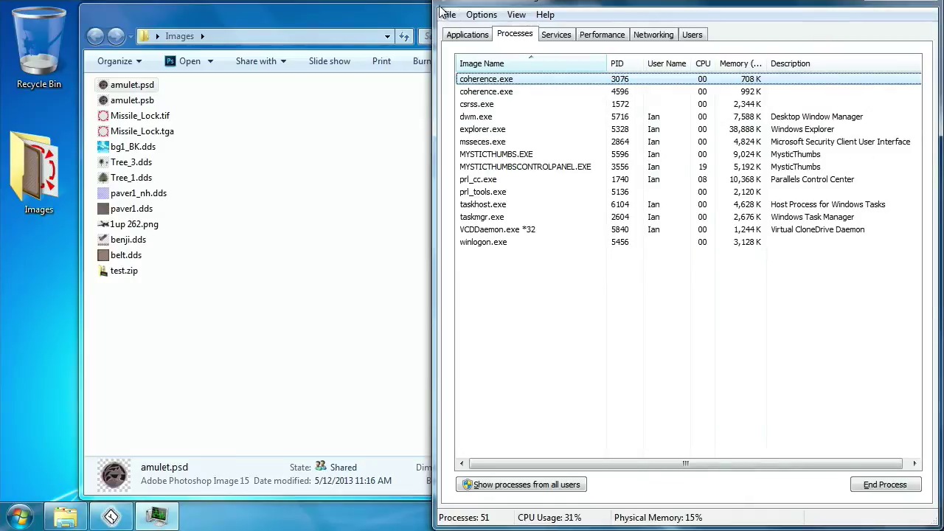
left_click(430, 7)
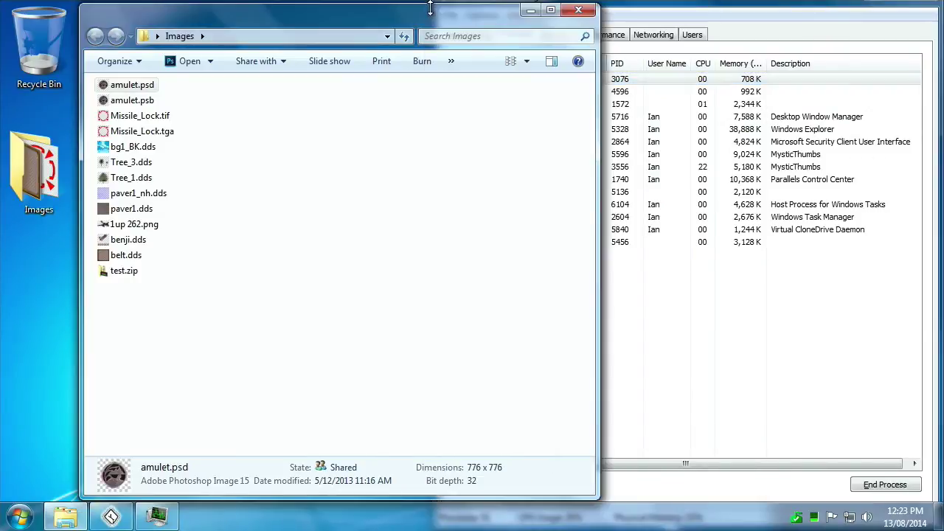
left_click(705, 26)
left_click(498, 154)
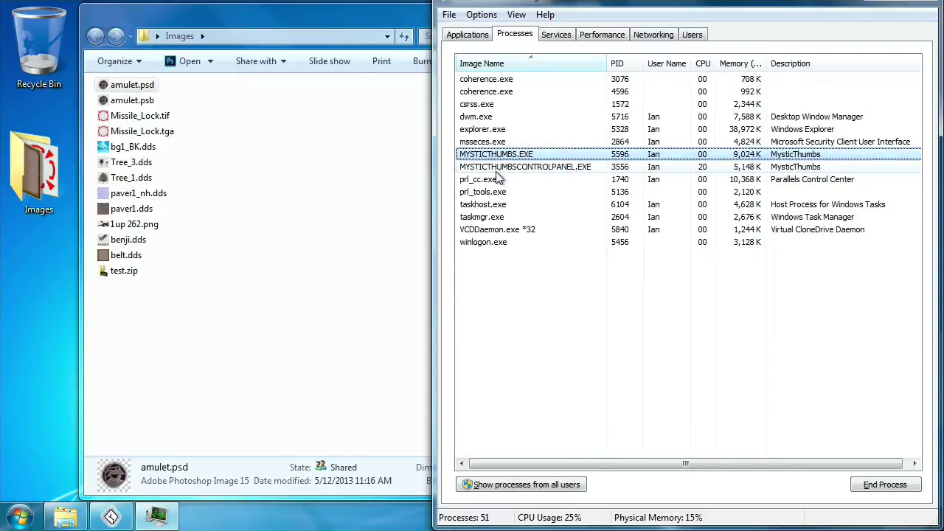
key("alt+F4")
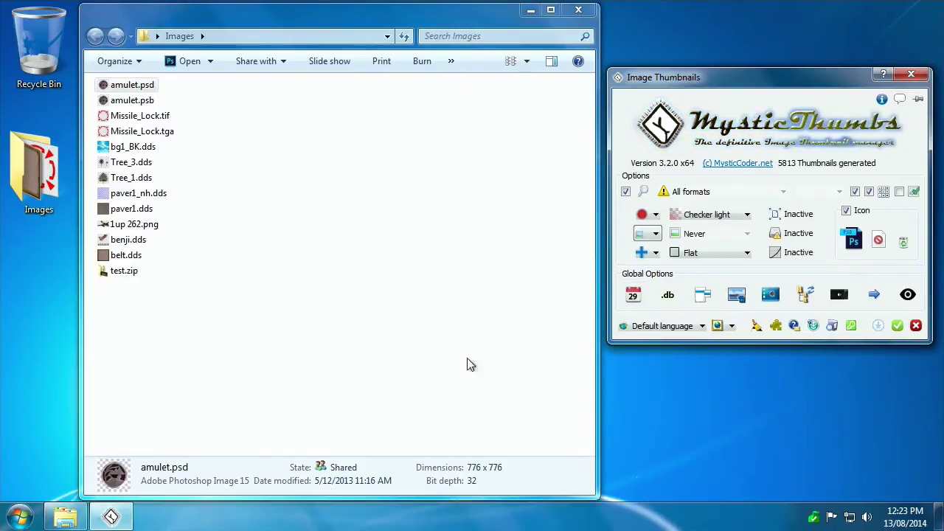
Clear the file selection and toggle the MysticThumbs tray icon on, off and back on, applying each change.
left_click(133, 211)
left_click(167, 253)
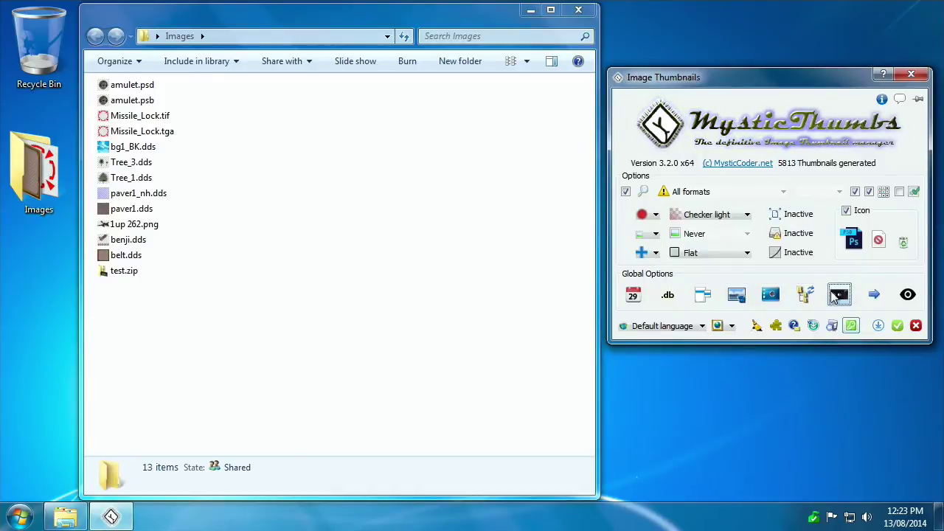
left_click(879, 328)
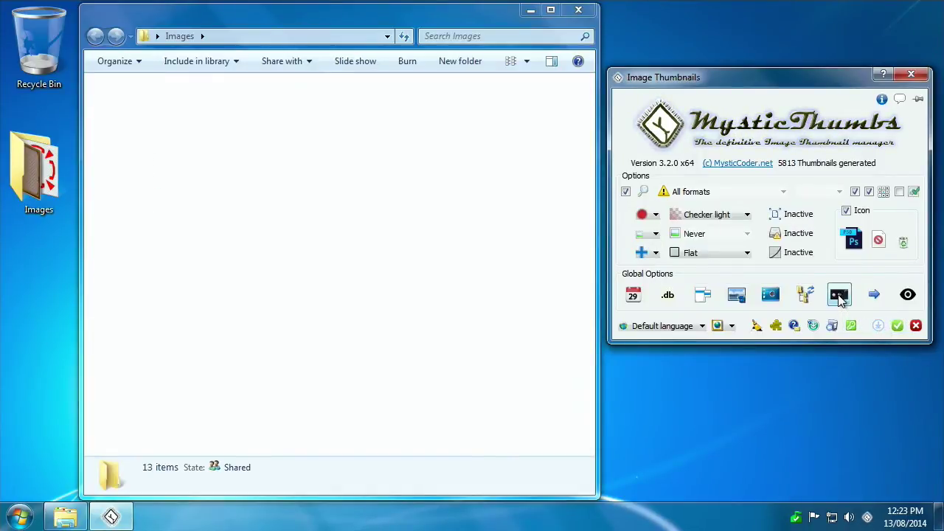
left_click(841, 296)
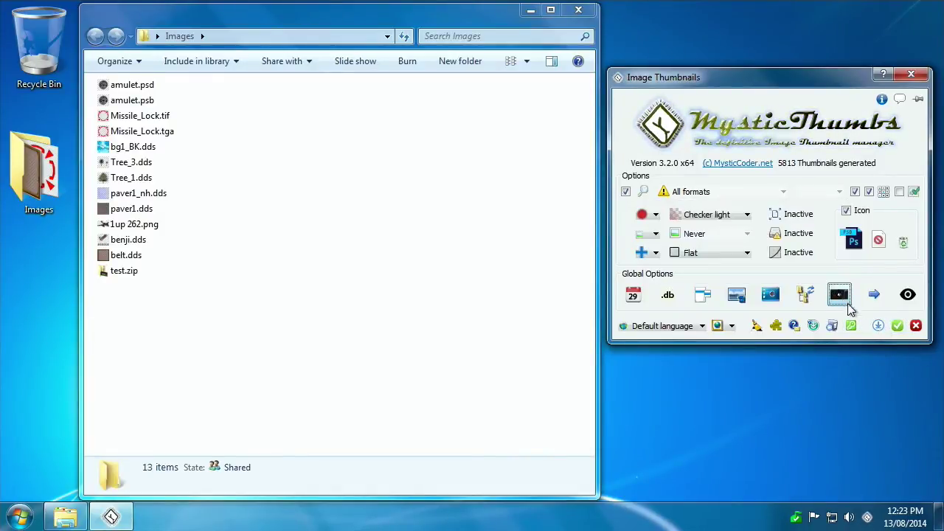
left_click(877, 326)
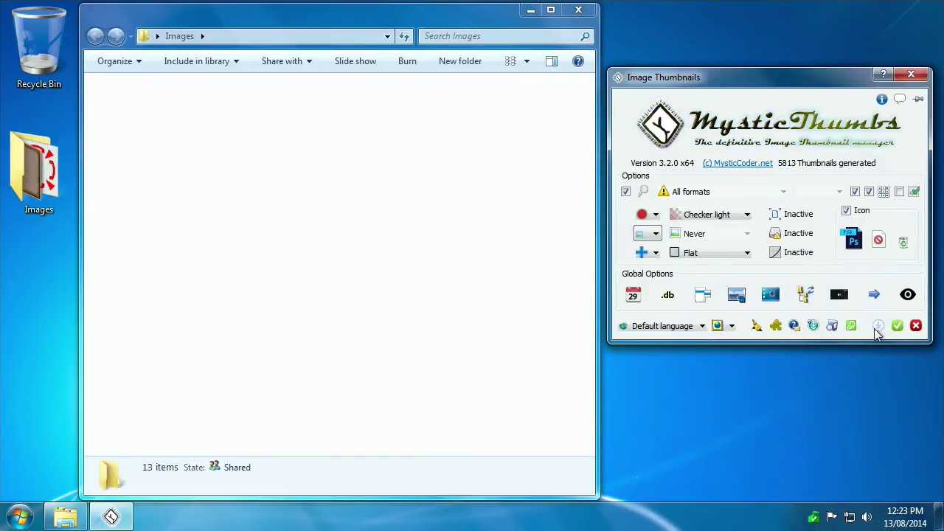
left_click(841, 297)
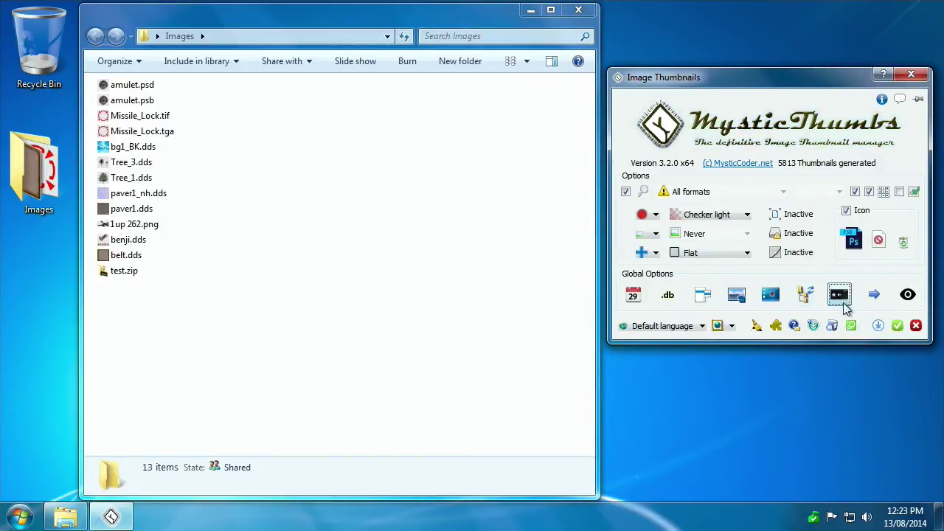
left_click(878, 327)
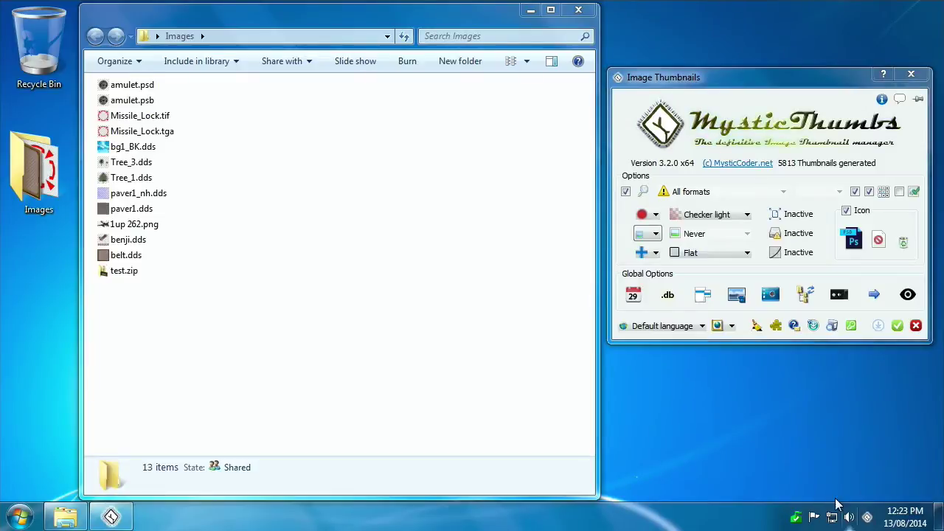
Switch the Images folder to Large Icons view.
left_click(527, 62)
left_click(580, 46)
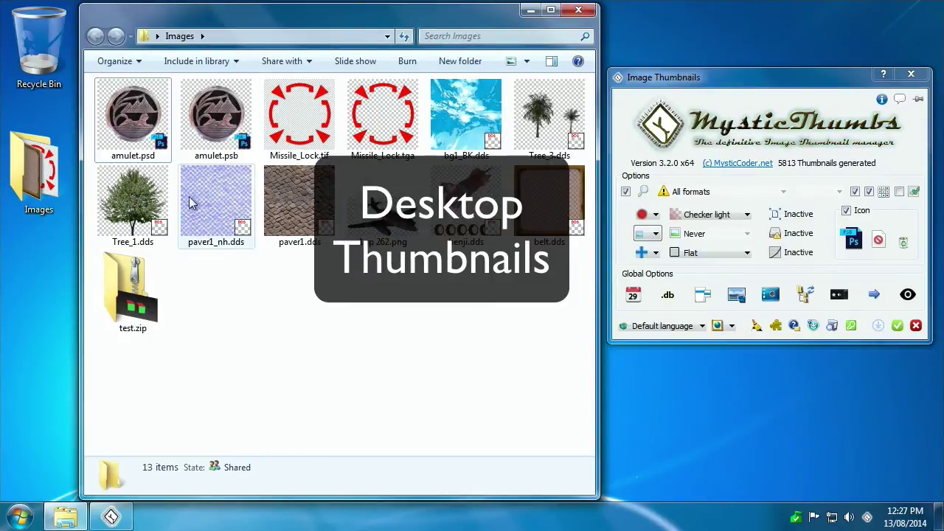
Place Tree_1.dds from the Images folder on the desktop beside the Images icon and close the folder window.
left_click(156, 210)
left_click_drag(277, 18, 493, 2)
left_click_drag(421, 17, 476, 47)
left_click_drag(286, 251, 235, 233)
left_click(715, 44)
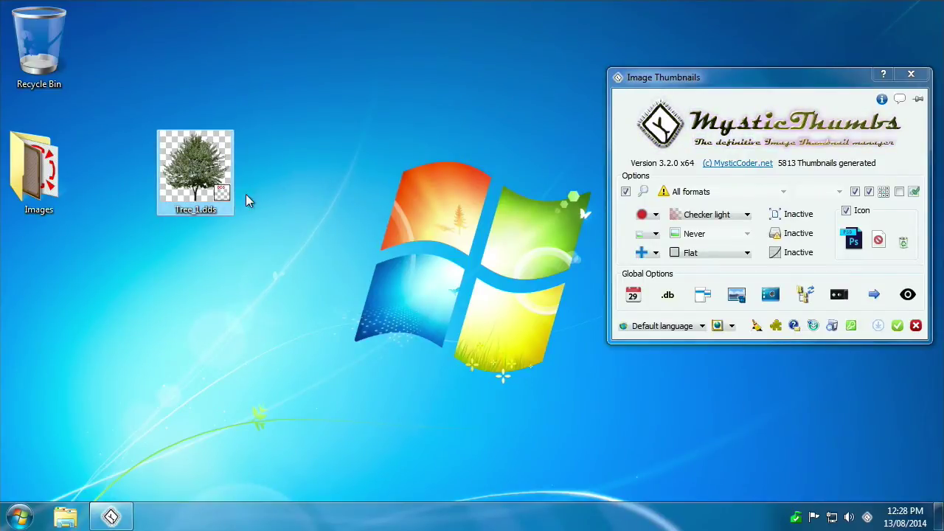
With desktop thumbnail transparency enabled, refresh the Tree_1.dds thumbnail and move the file over the wallpaper's Windows logo.
left_click(772, 297)
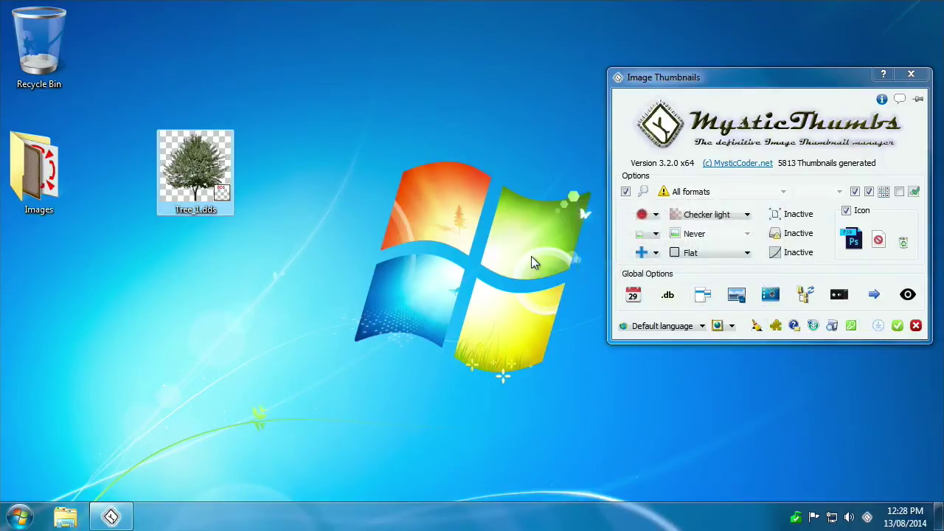
left_click(772, 296)
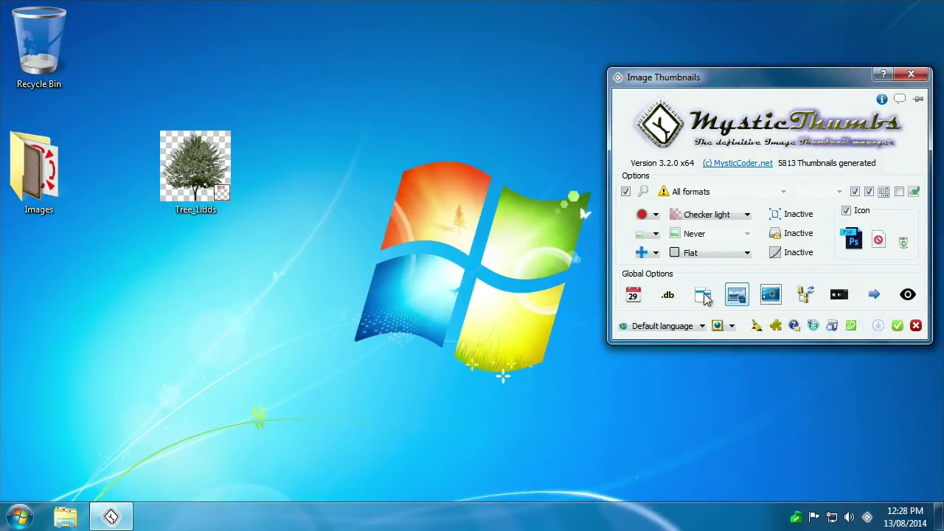
right_click(195, 175)
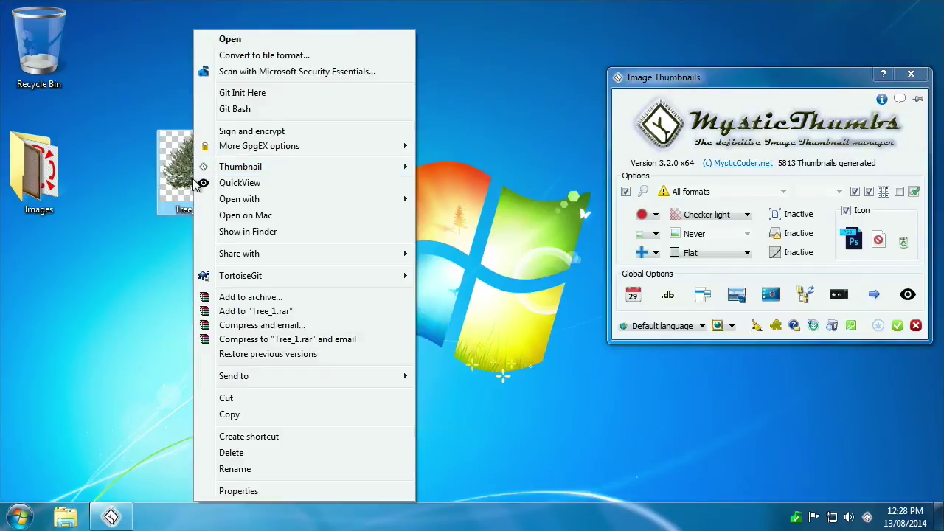
left_click(76, 193)
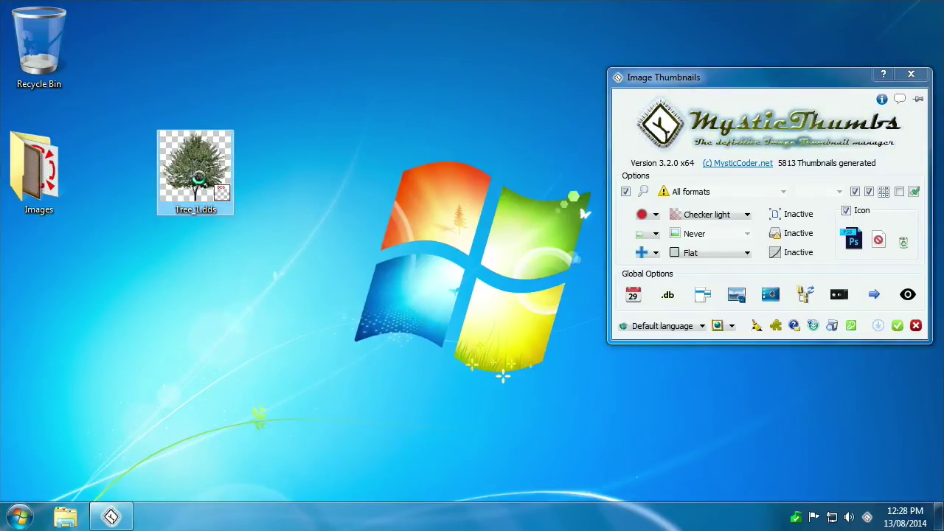
right_click(203, 182)
mouse_move(218, 168)
left_click(435, 167)
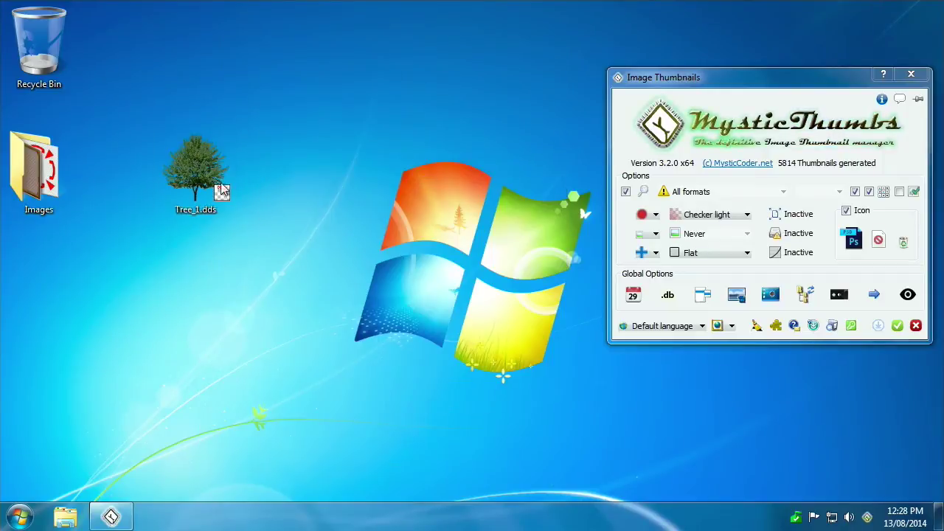
left_click_drag(220, 193, 416, 235)
left_click(582, 360)
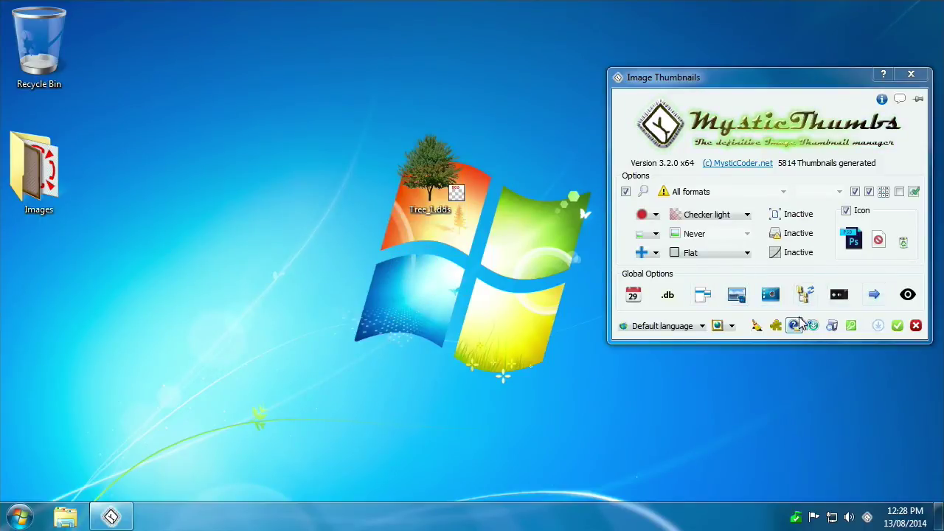
Disable desktop thumbnail transparency, apply the change and refresh the Tree_1.dds thumbnail on the desktop.
left_click(779, 295)
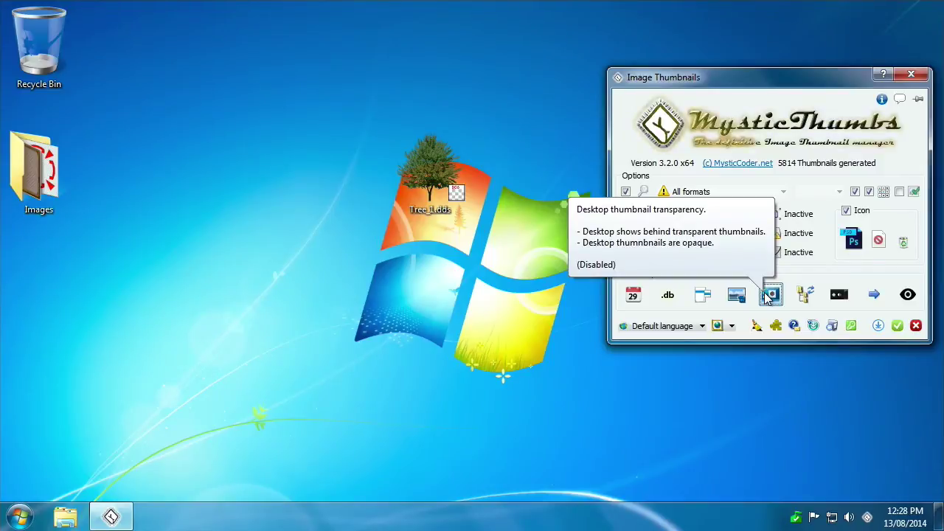
left_click(878, 326)
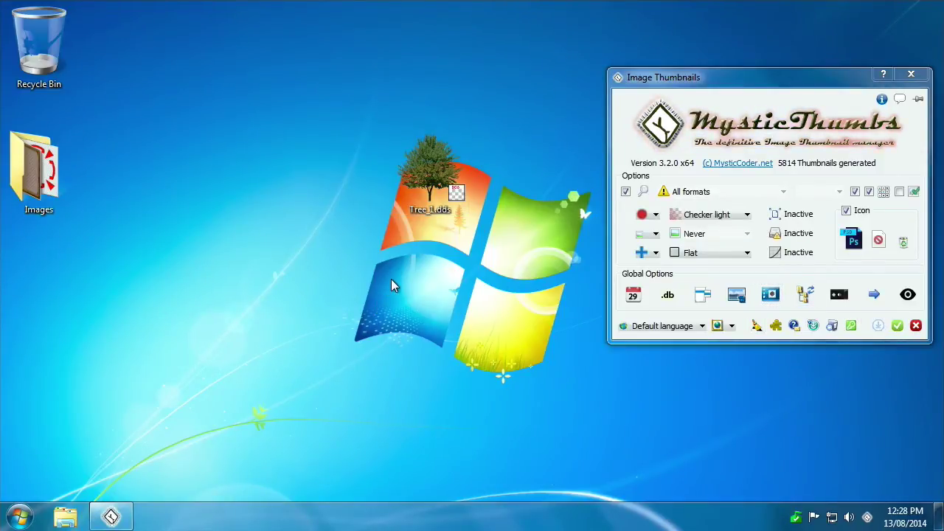
right_click(430, 185)
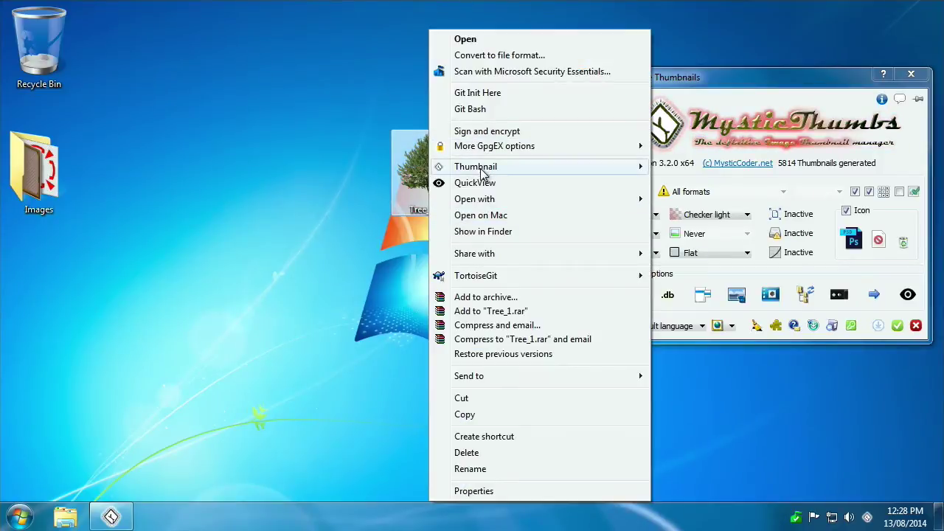
mouse_move(481, 166)
left_click(682, 165)
left_click(498, 290)
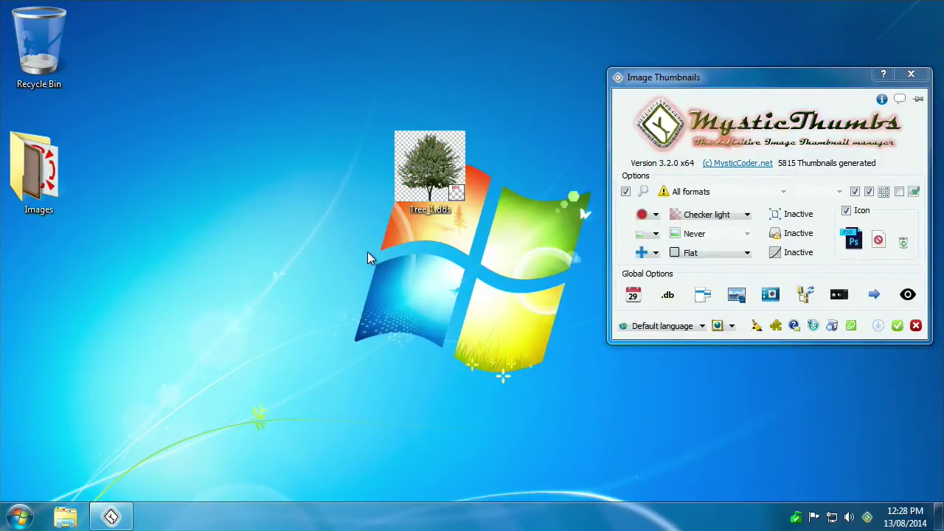
Enable desktop thumbnail transparency again, apply it and refresh the Tree_1.dds thumbnail.
left_click(771, 294)
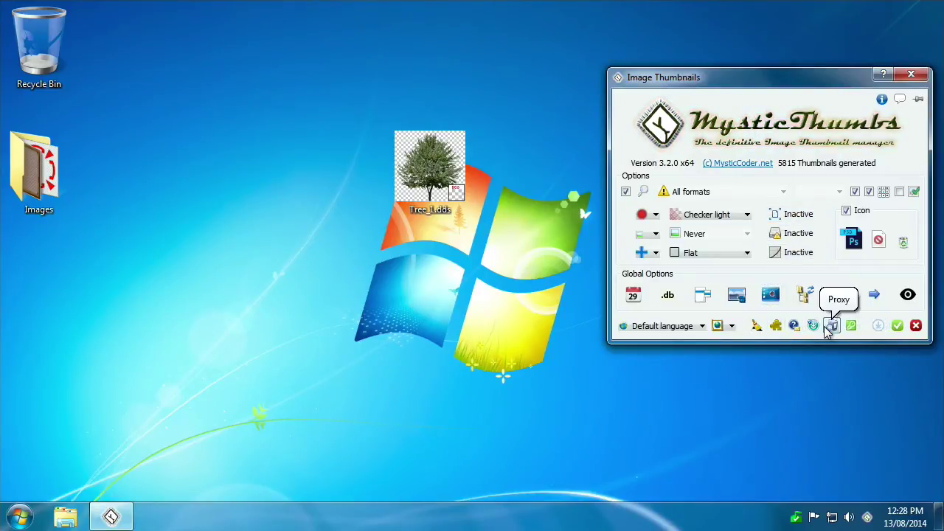
right_click(435, 190)
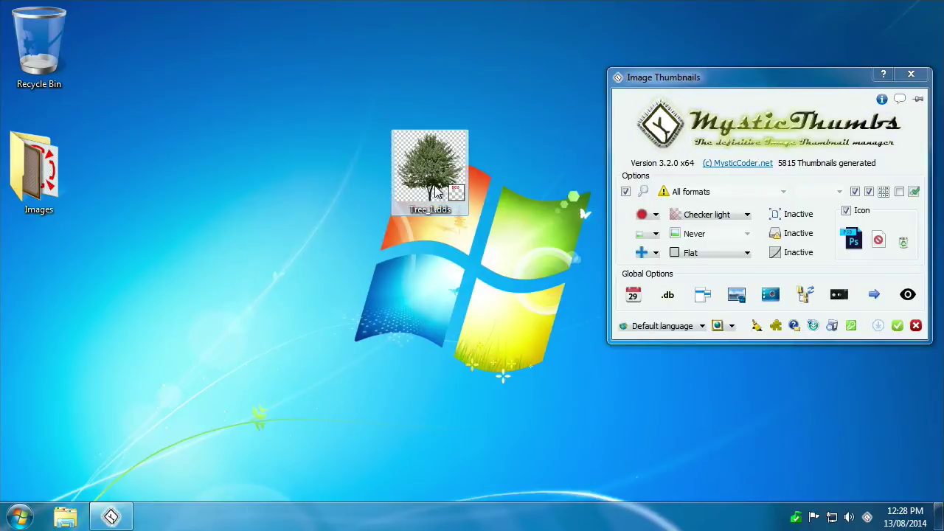
mouse_move(651, 175)
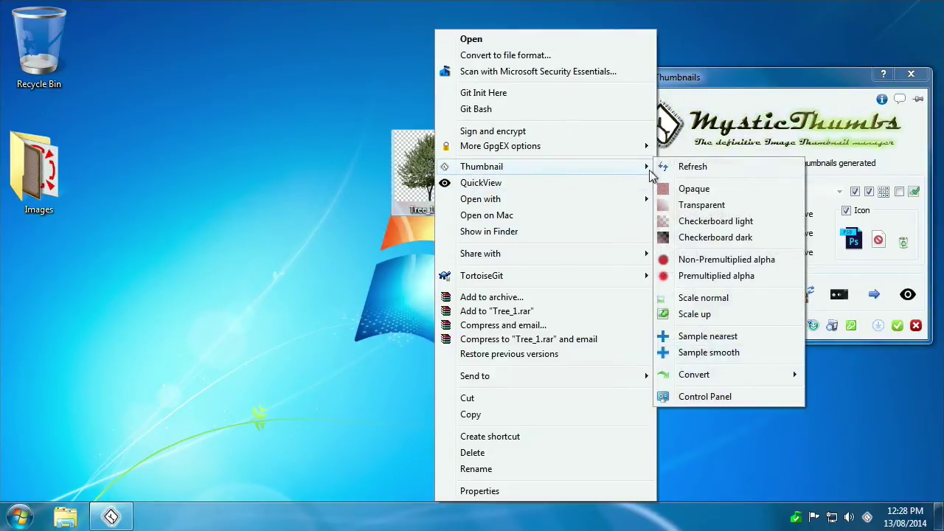
left_click(693, 168)
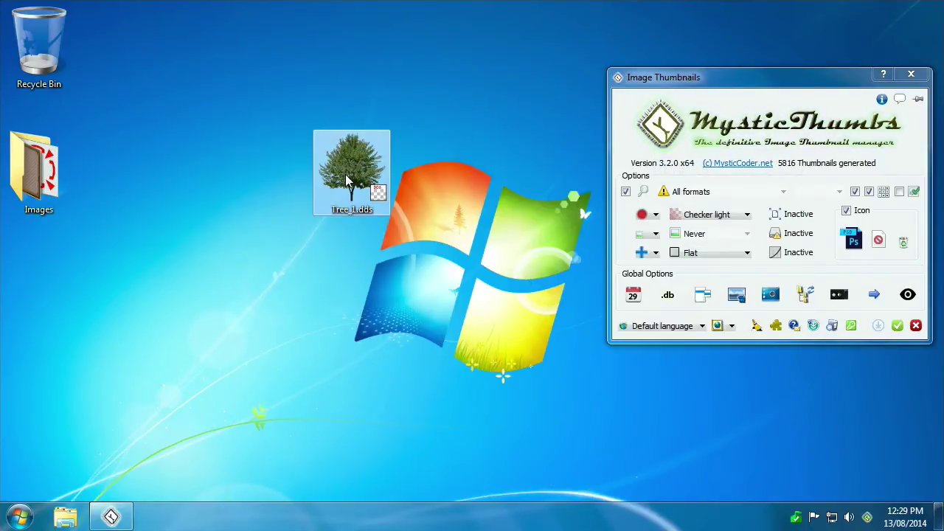
Move Tree_1.dds around the desktop, place it over the red pane of the wallpaper's Windows logo, and deselect it.
left_click_drag(346, 180, 295, 51)
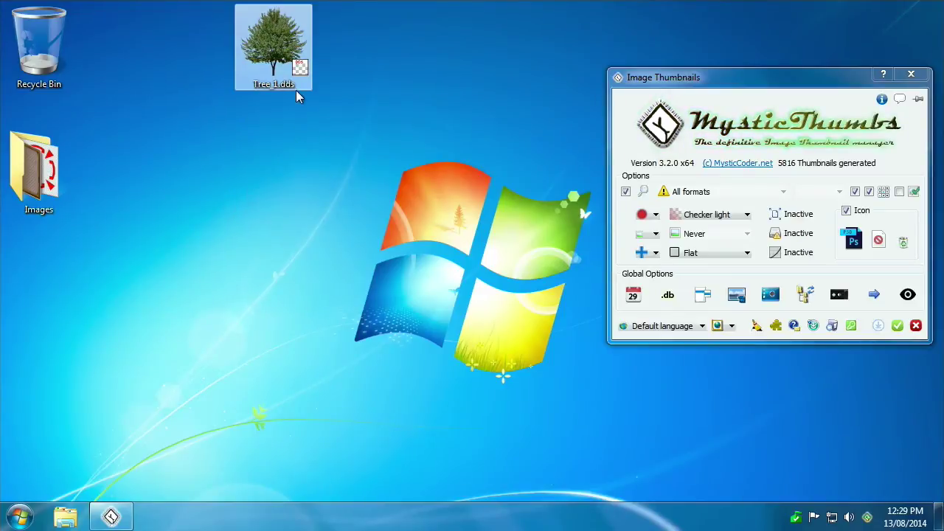
left_click_drag(297, 92, 518, 225)
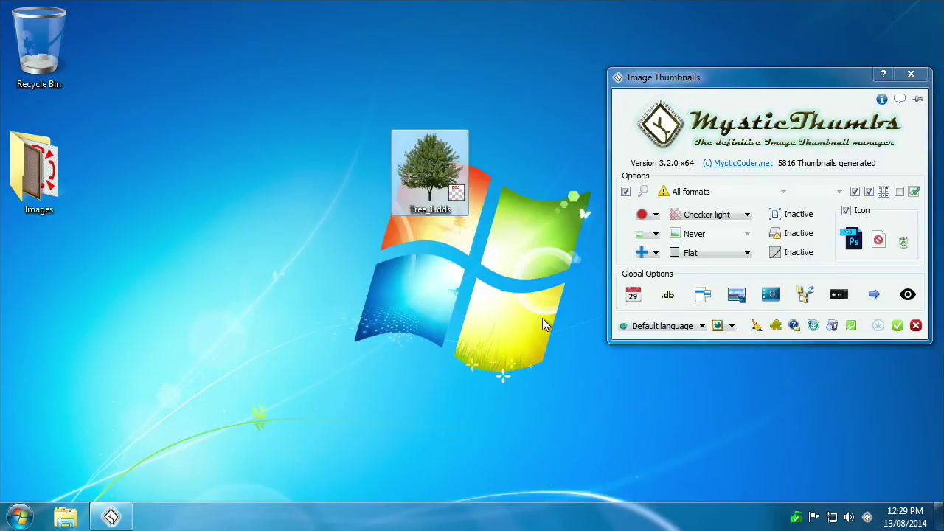
left_click(520, 322)
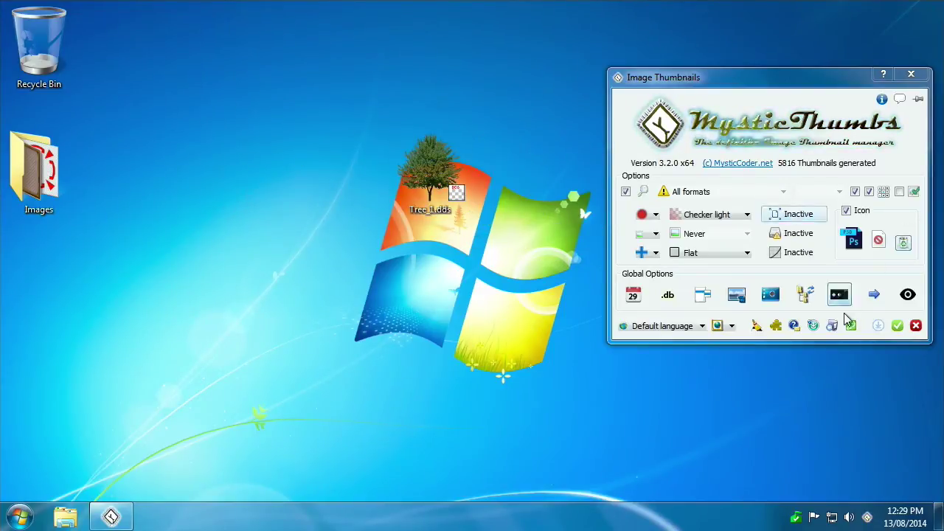
Disable the associated-icon overlays on desktop thumbnails and apply the change.
left_click(770, 294)
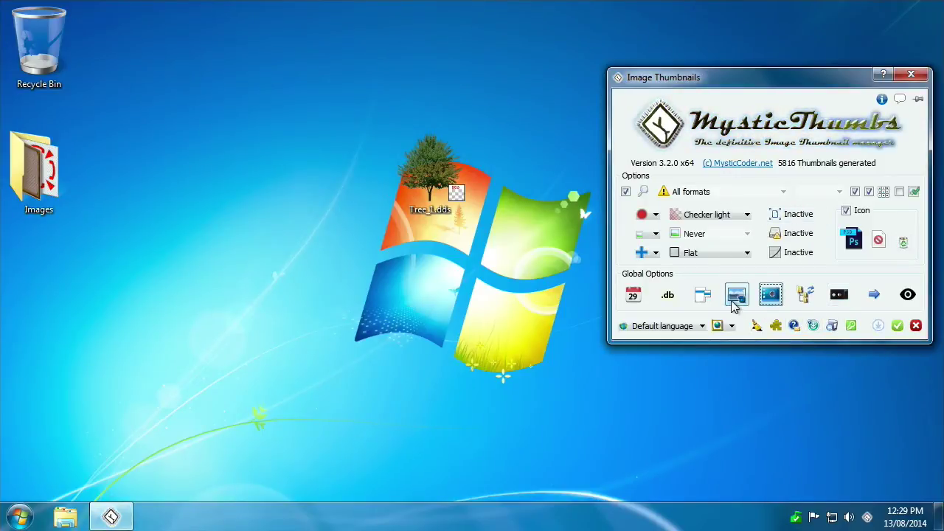
left_click(745, 304)
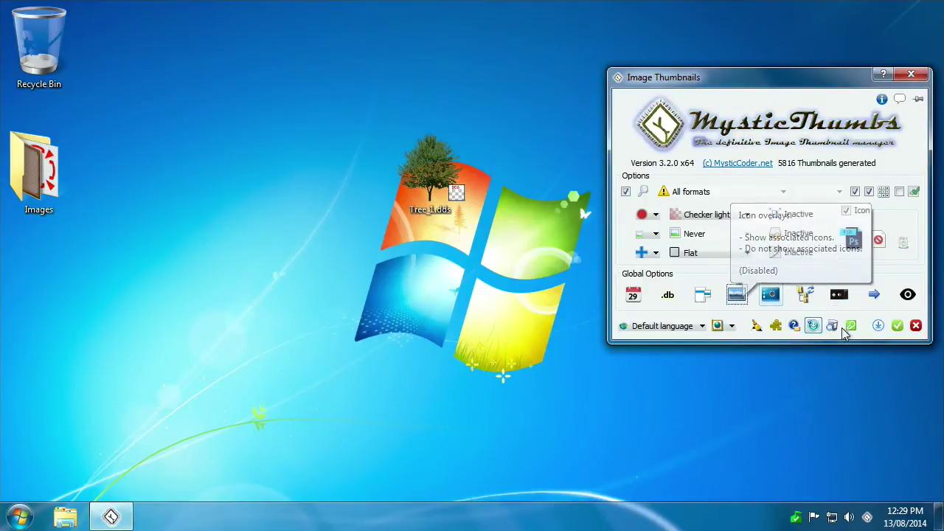
left_click(879, 326)
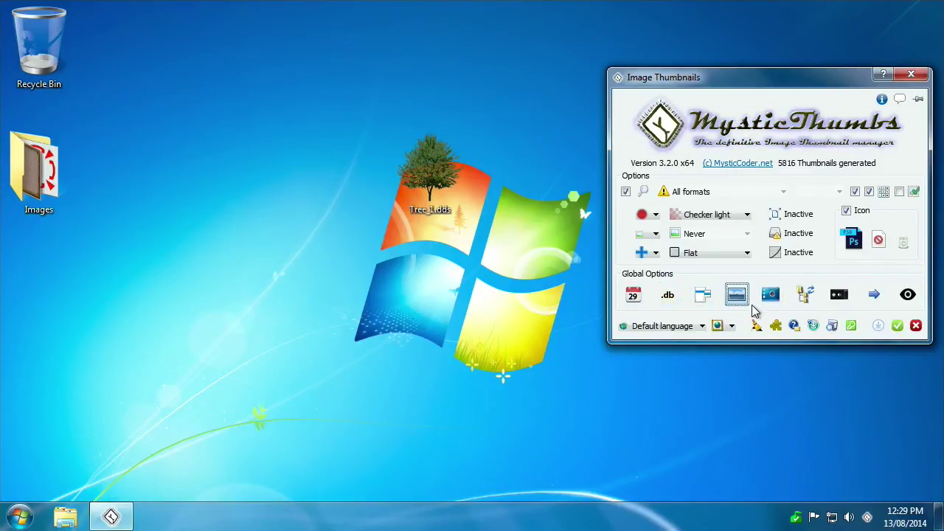
left_click(494, 261)
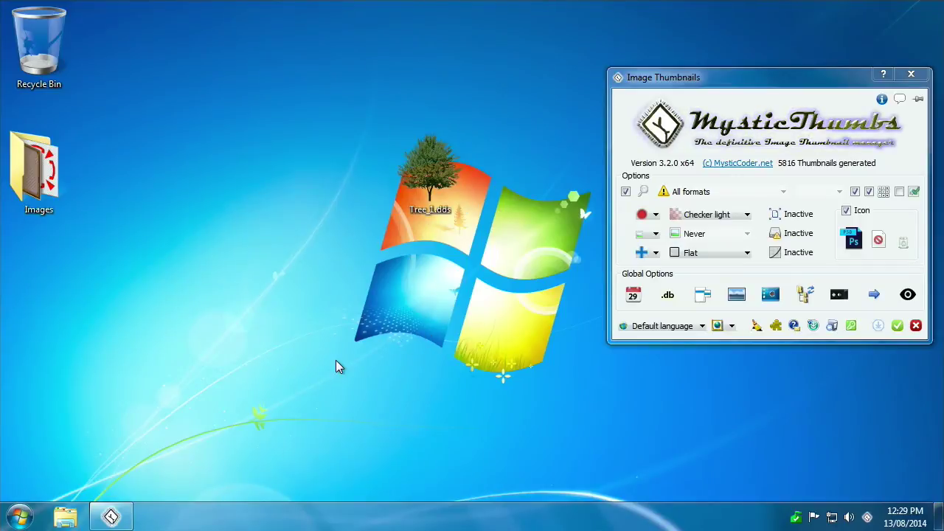
Move Tree_1.dds onto the plain wallpaper beside the Windows logo and view the desktop background's Thumbnail options.
left_click_drag(449, 194, 258, 193)
right_click(277, 188)
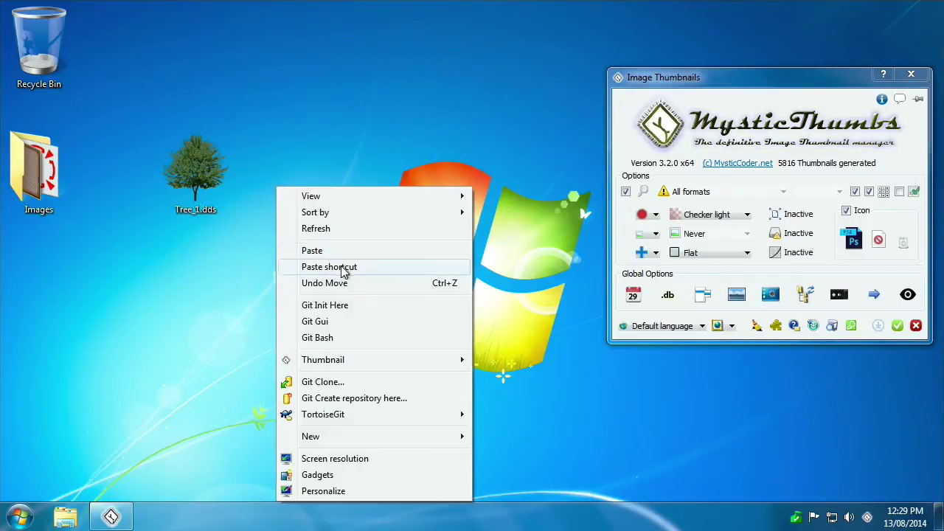
mouse_move(350, 366)
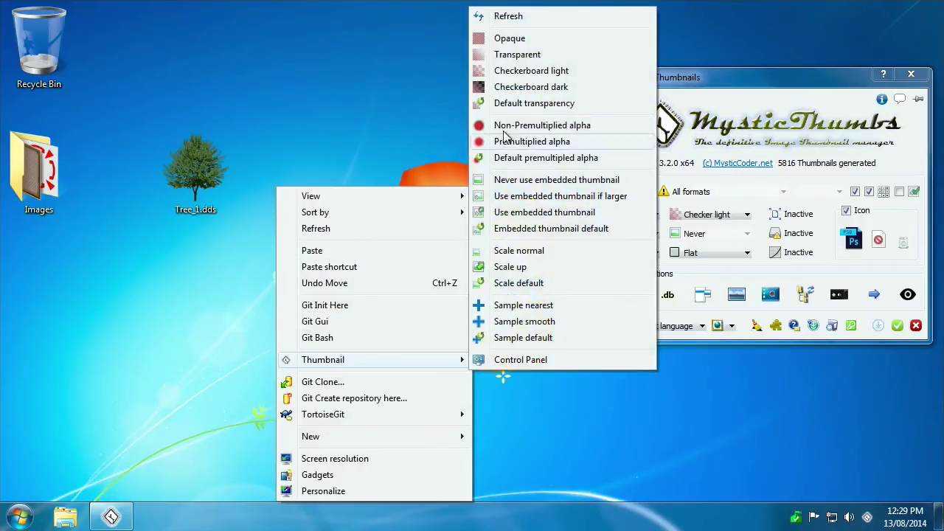
left_click(216, 333)
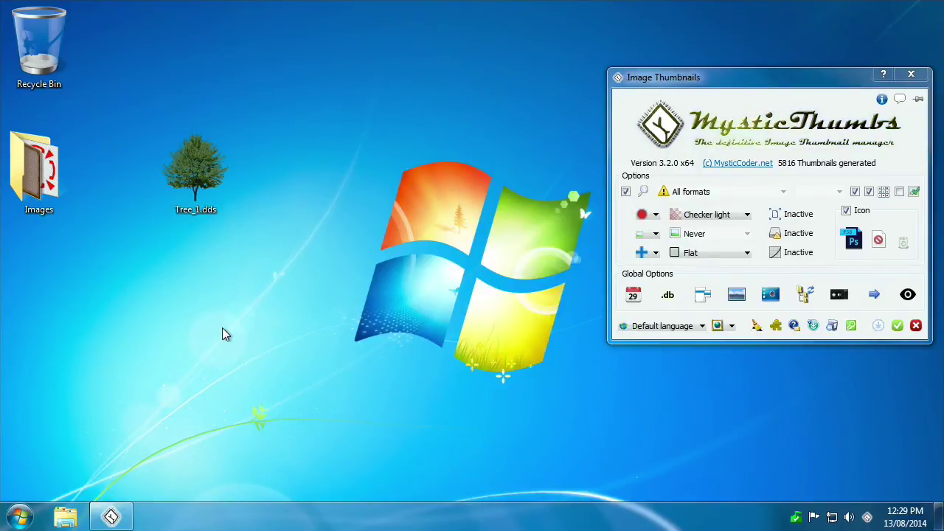
Close the Magnifier and scale the desktop icons through small and large sizes, leaving them very large.
key("super+plus")
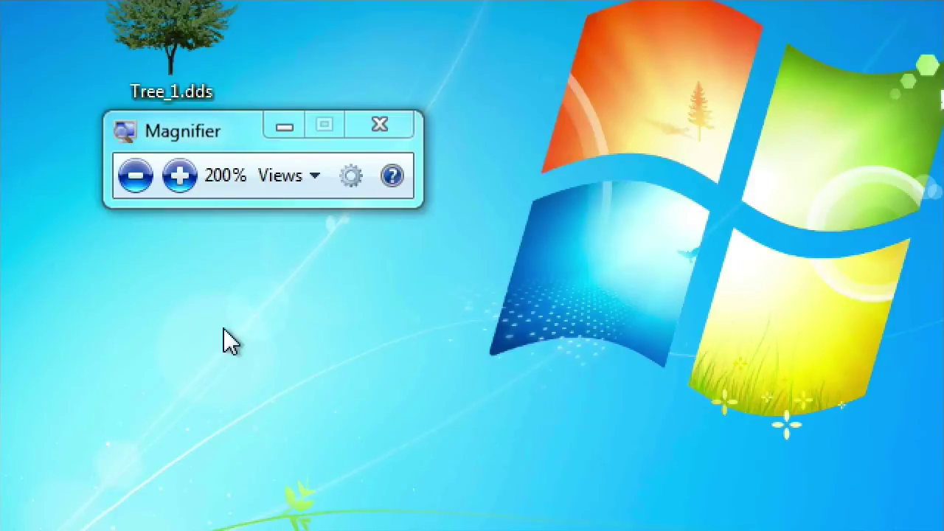
left_click(384, 127)
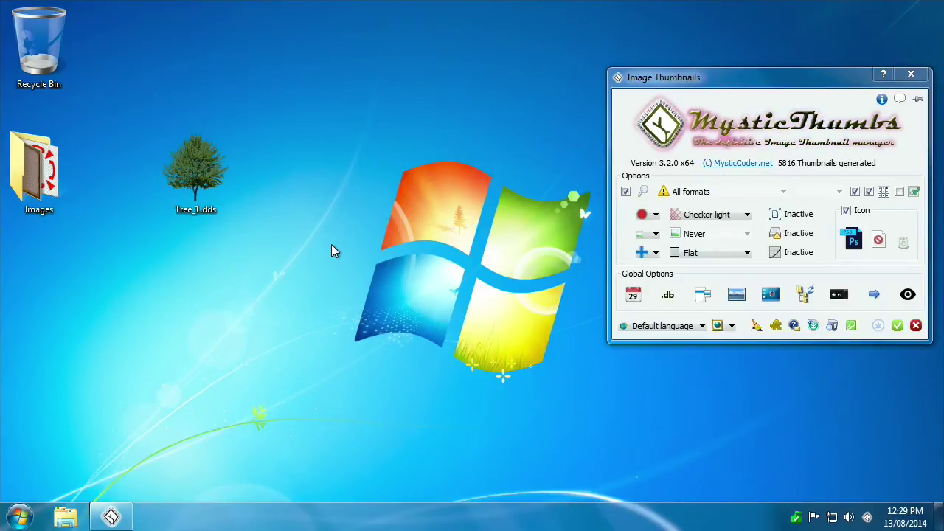
scroll(330, 247, "up", 5, "ctrl")
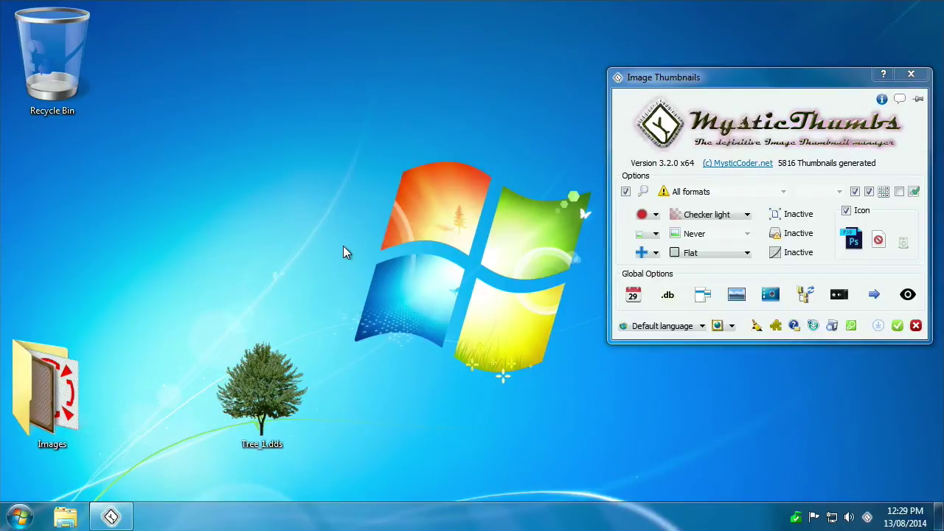
scroll(343, 250, "up", 3, "ctrl")
scroll(343, 246, "up", 3, "ctrl")
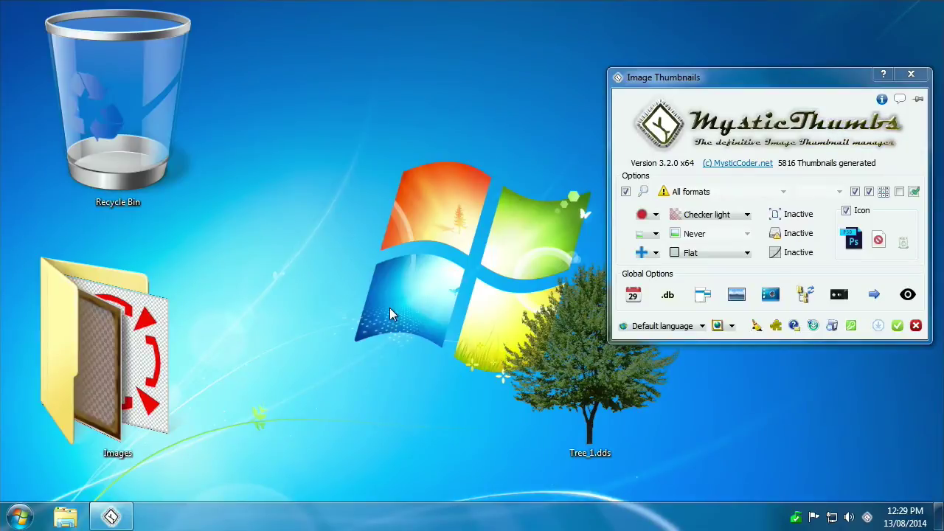
scroll(388, 308, "down", 8, "ctrl")
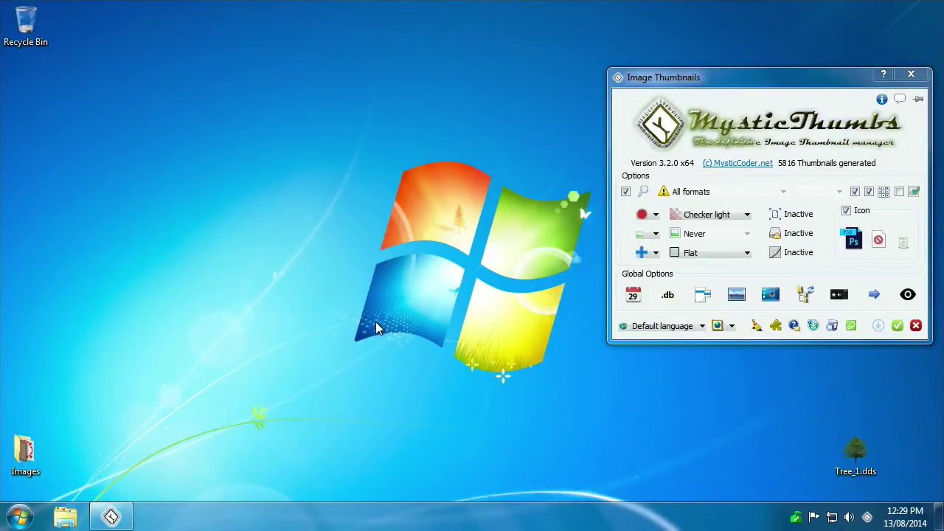
scroll(367, 306, "up", 6, "ctrl")
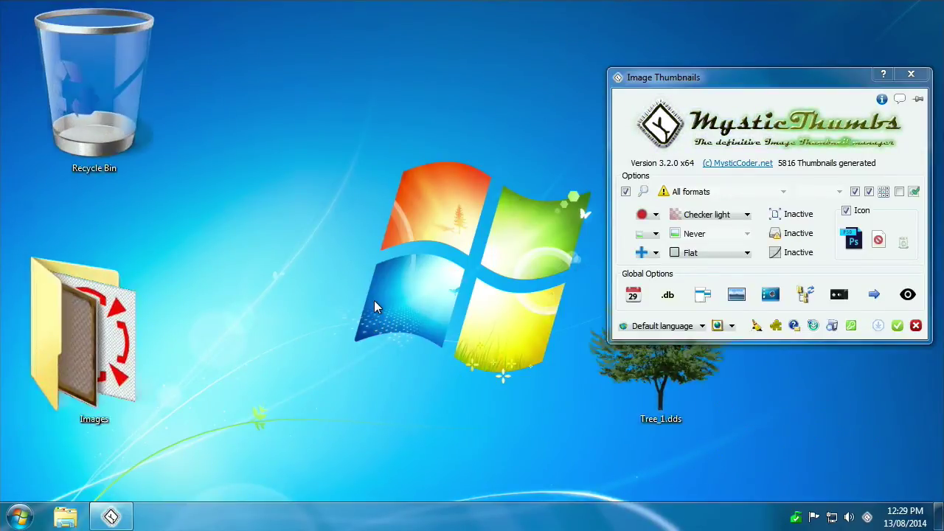
scroll(374, 306, "up", 1, "ctrl")
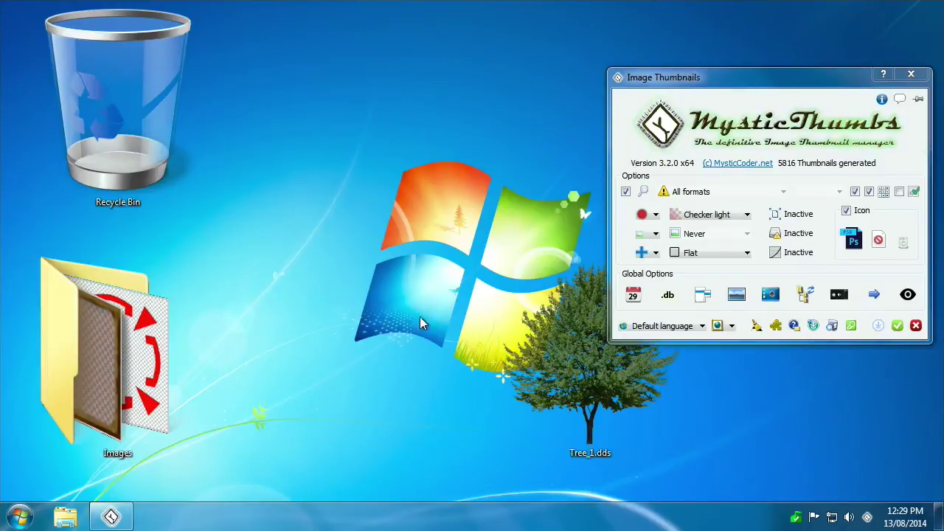
Move Tree_1.dds out from behind the Image Thumbnails window to the empty space beside the Recycle Bin.
left_click_drag(612, 266, 376, 258)
left_click_drag(390, 313, 371, 139)
left_click(403, 247)
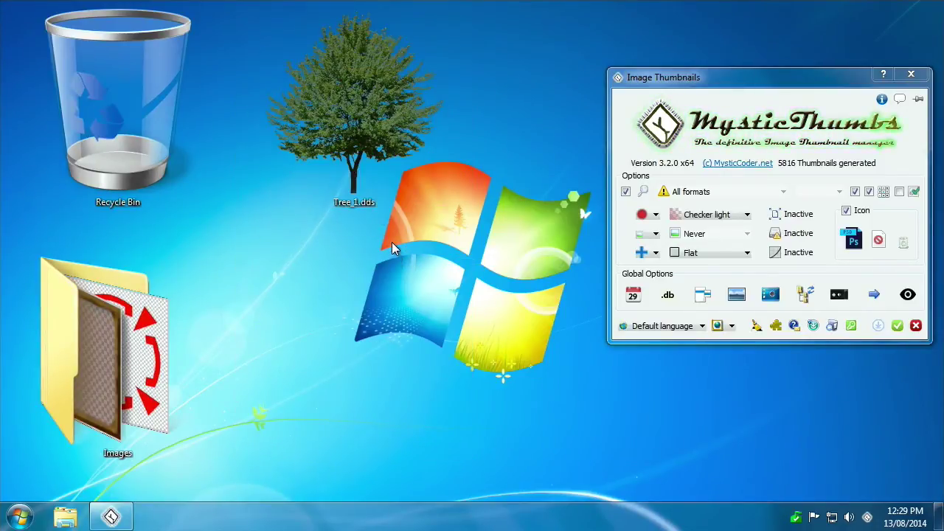
Repeatedly shrink and enlarge the desktop icons, leave them moderately large, and move Tree_1.dds farther from the Recycle Bin.
scroll(326, 190, "down", 3, "ctrl")
scroll(322, 192, "up", 2, "ctrl")
scroll(323, 191, "down", 3, "ctrl")
scroll(321, 194, "up", 2, "ctrl")
scroll(320, 191, "up", 3, "ctrl")
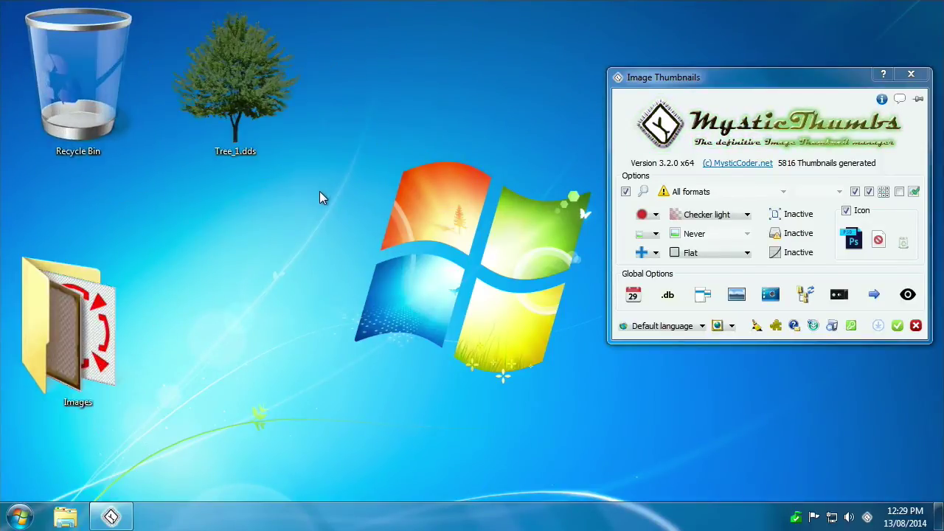
scroll(319, 190, "down", 2, "ctrl")
scroll(320, 191, "up", 2, "ctrl")
scroll(319, 191, "down", 3, "ctrl")
scroll(320, 190, "up", 4, "ctrl")
scroll(328, 190, "down", 1, "ctrl")
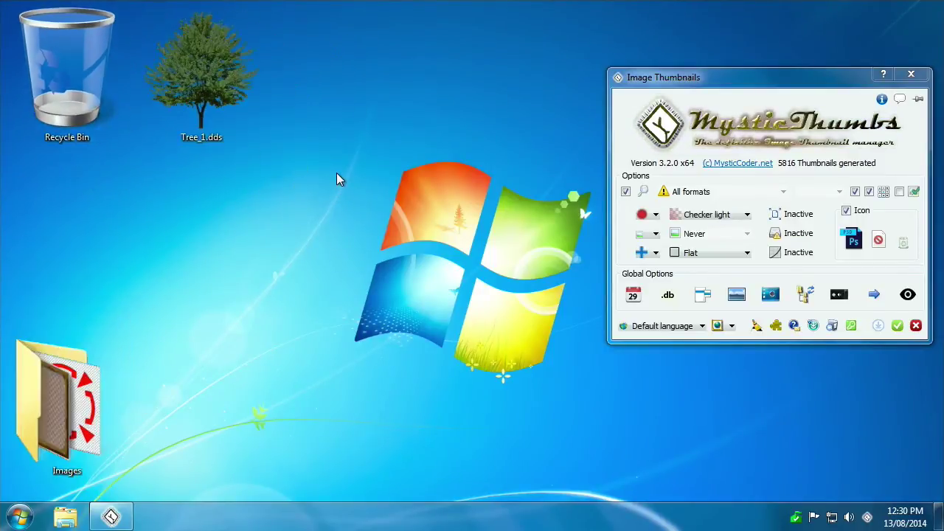
scroll(328, 188, "down", 2, "ctrl")
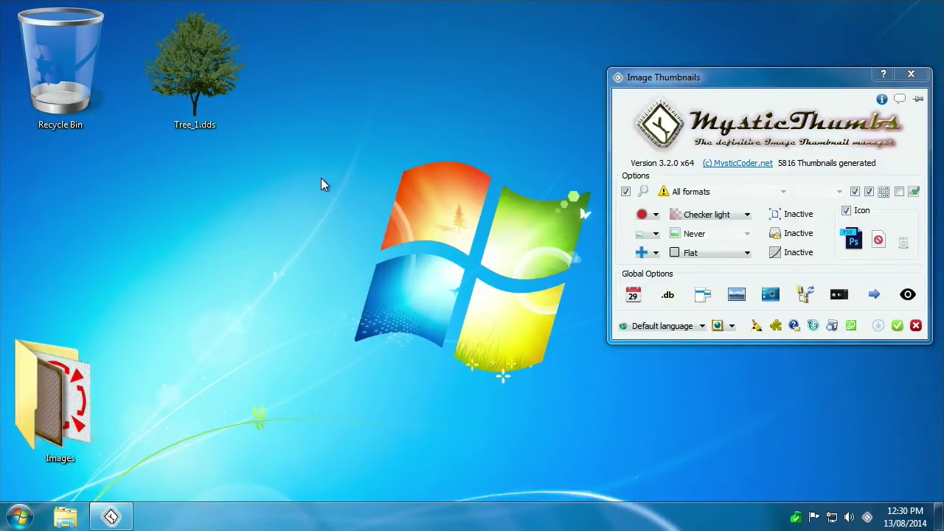
scroll(318, 185, "up", 3, "ctrl")
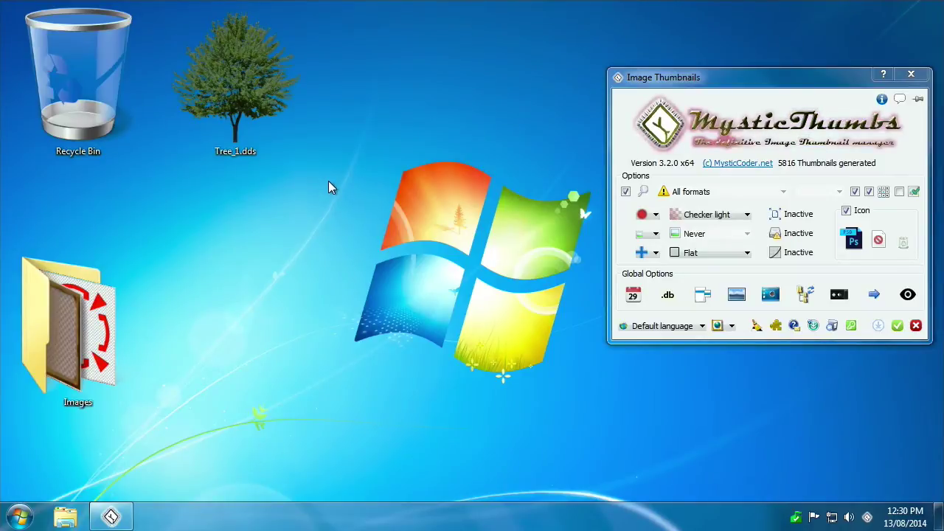
left_click_drag(250, 89, 392, 89)
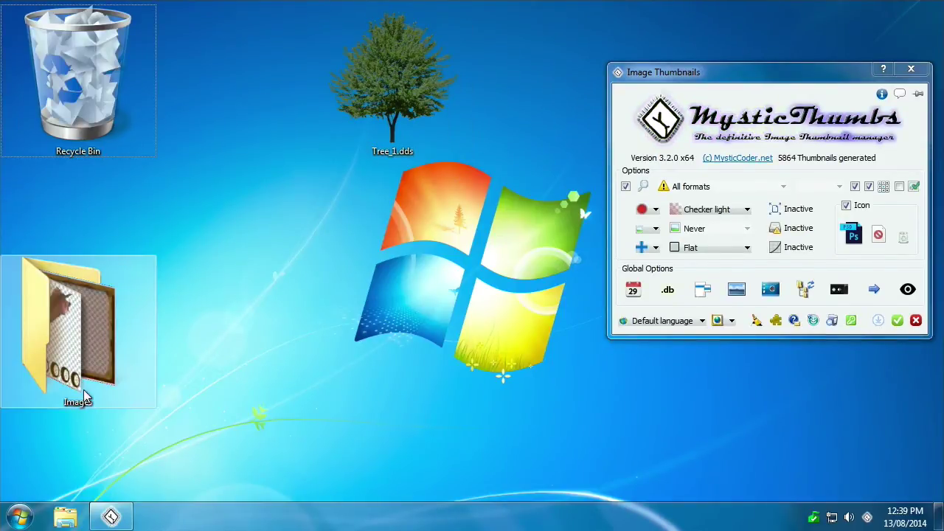
Open the Images folder from the desktop and show its preview pane.
left_click(79, 386)
double_click(79, 386)
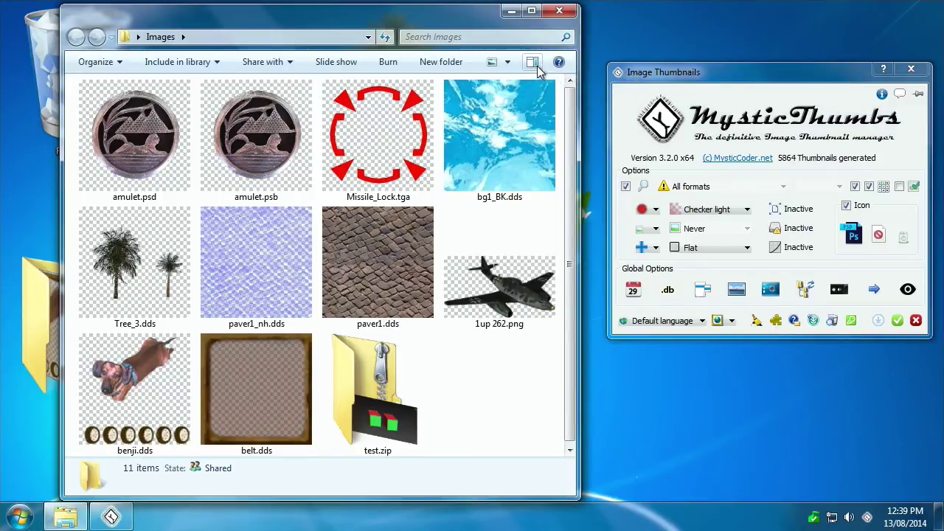
left_click(532, 64)
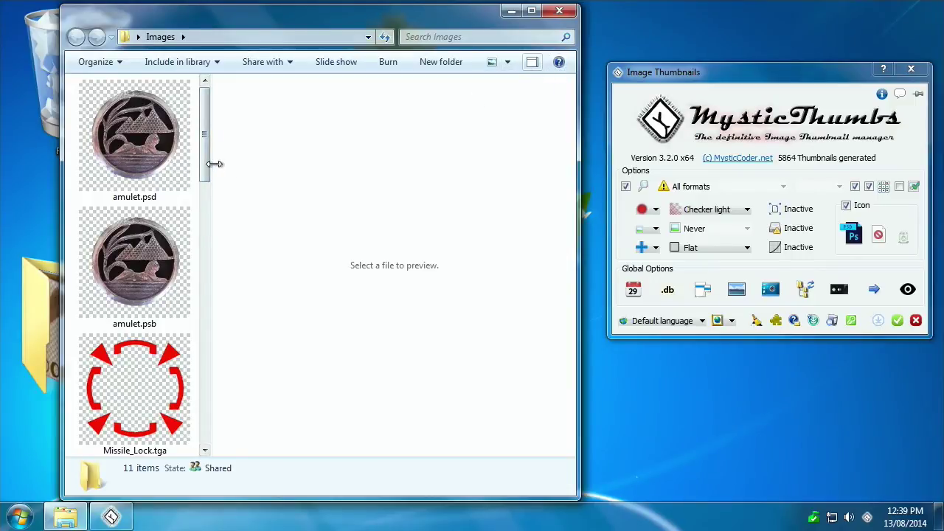
Preview amulet.psd, amulet.psb and Missile_Lock.tga, and widen the Images folder window to enlarge the preview area.
left_click(168, 159)
left_click(187, 292)
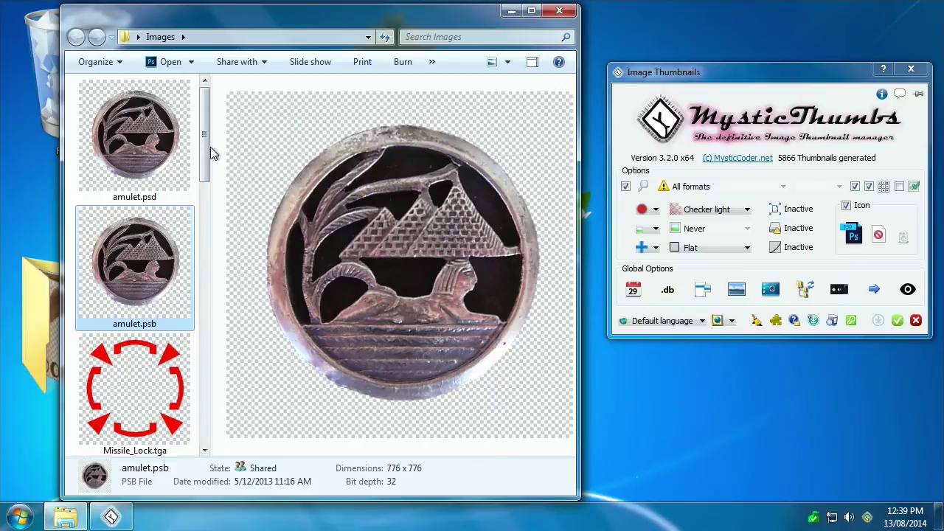
left_click_drag(209, 152, 211, 98)
left_click(135, 188)
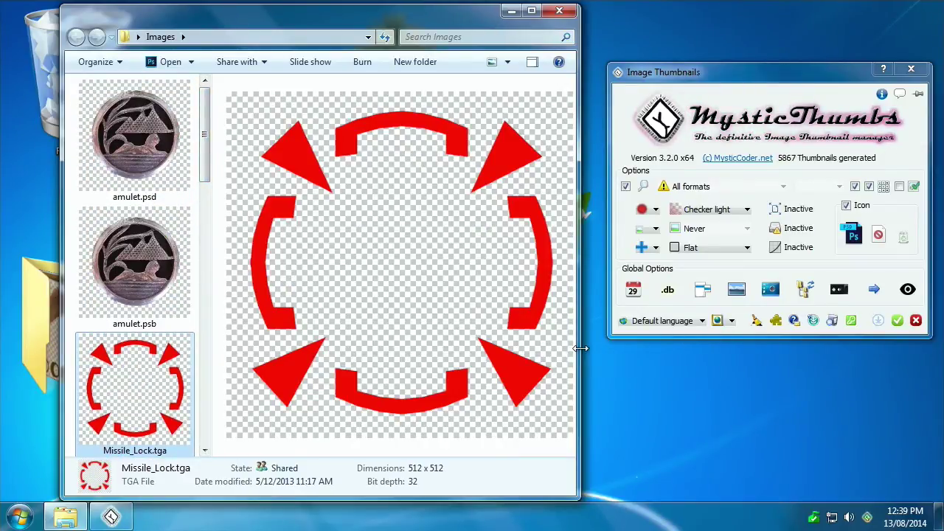
left_click_drag(581, 348, 595, 349)
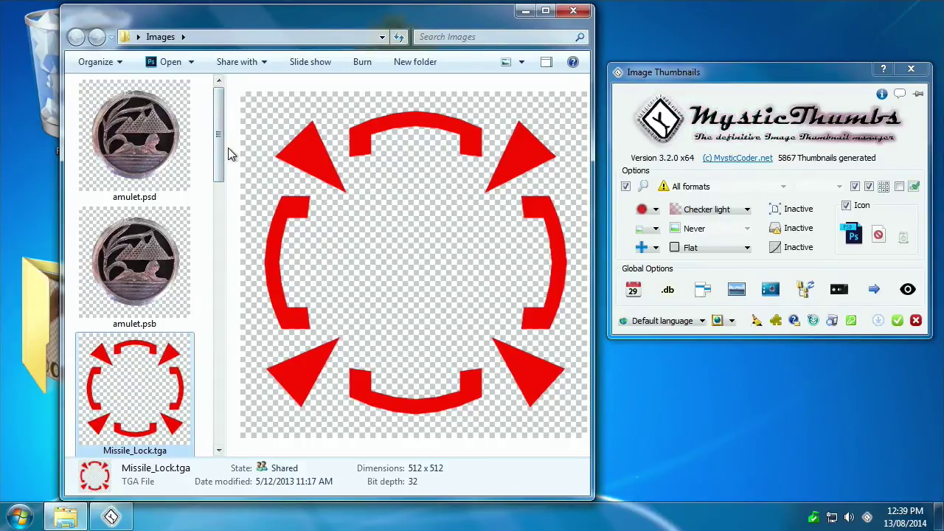
left_click_drag(225, 148, 191, 275)
Step through the Images folder's files in the preview pane, up to amulet.psd and back down to paver1.dds.
left_click(155, 231)
key("Up")
key("Up")
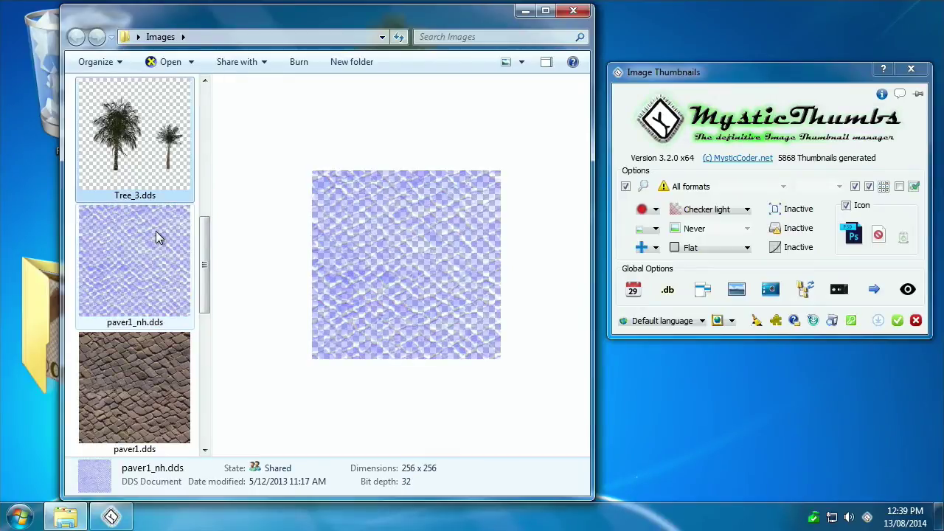
key("Up")
key("Up")
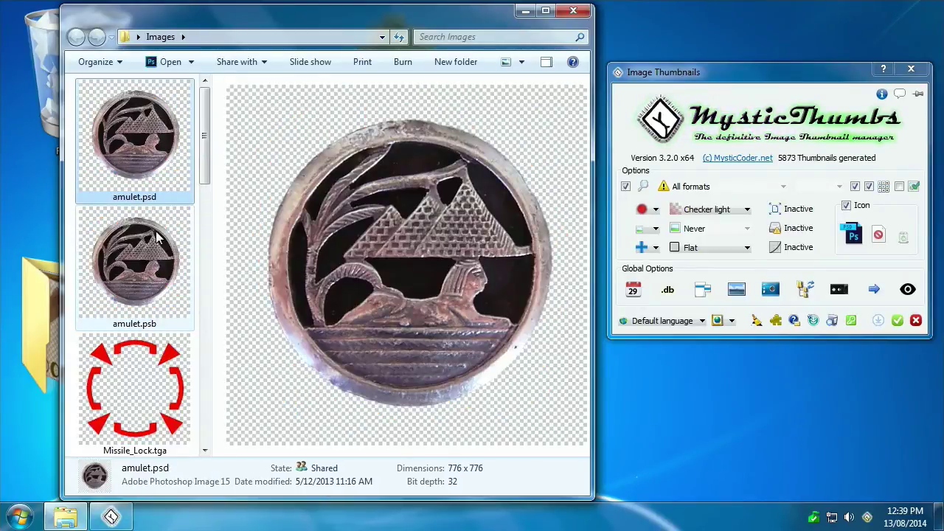
key("Down")
key("Down")
key("Down")
key("Down")
key("Down")
key("Down")
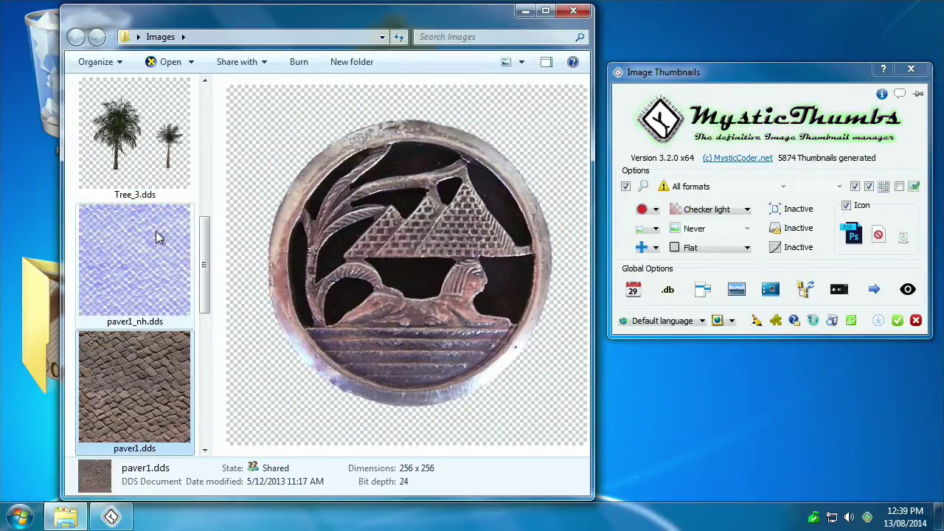
Preview Tree_3.dds and set its thumbnail transparency to Opaque.
left_click(144, 151)
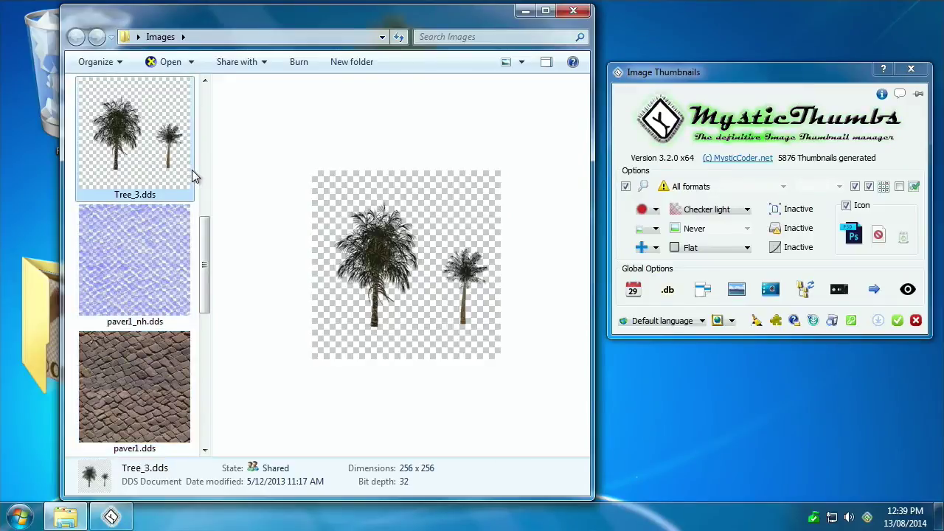
right_click(150, 139)
mouse_move(235, 170)
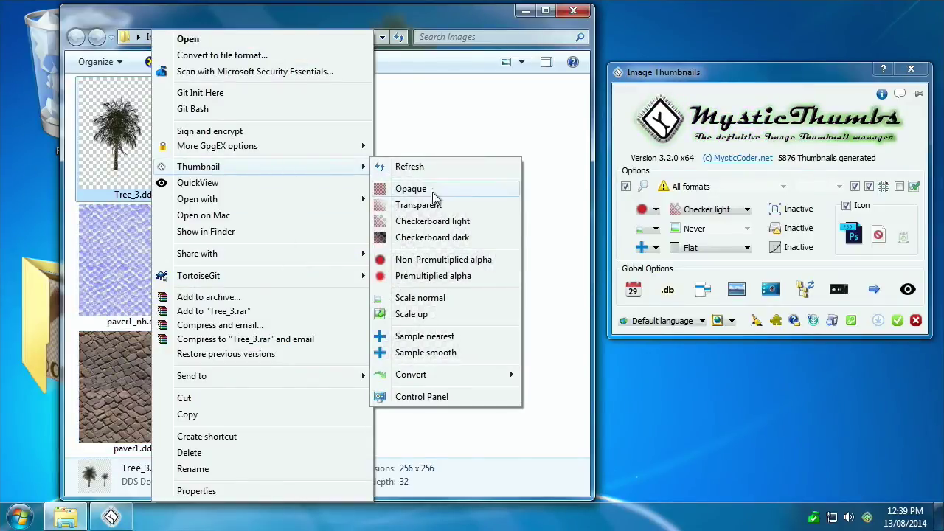
left_click(435, 185)
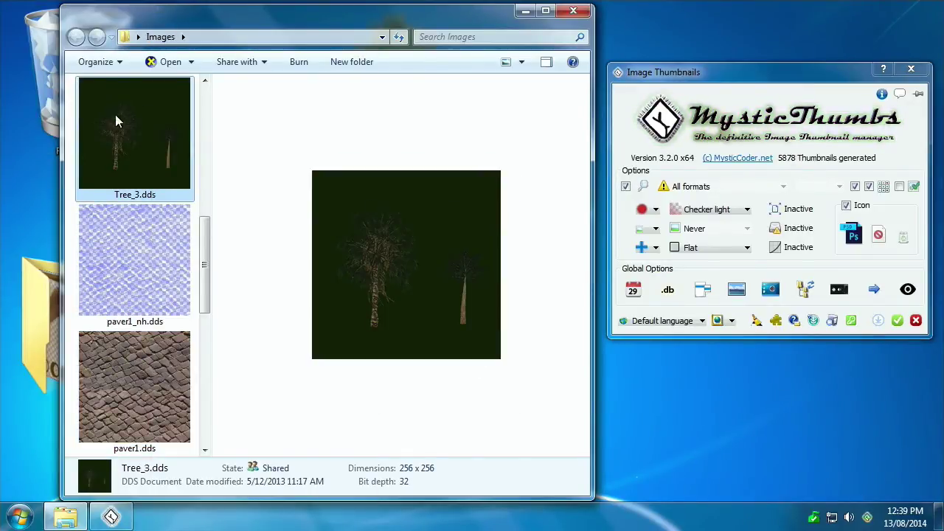
Restore the default transparency for the Tree_3.dds thumbnail.
right_click(116, 116)
mouse_move(193, 169)
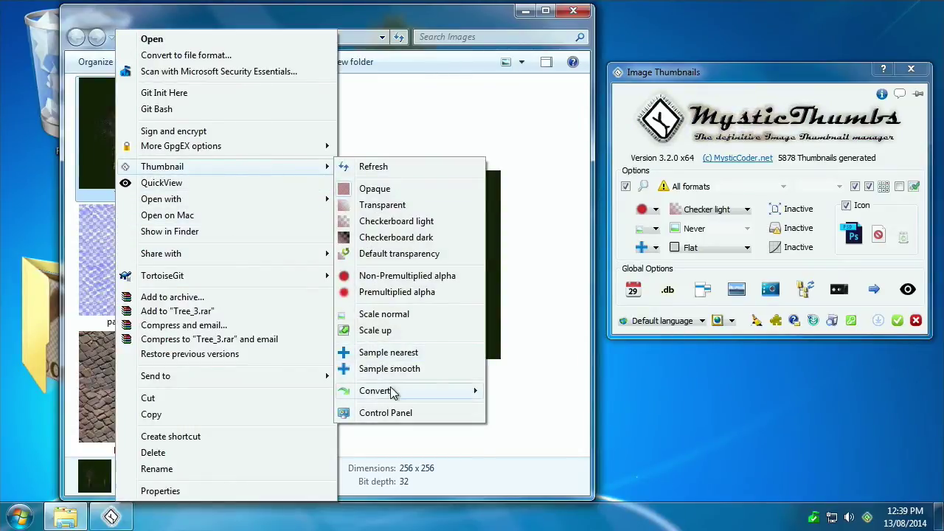
left_click(401, 256)
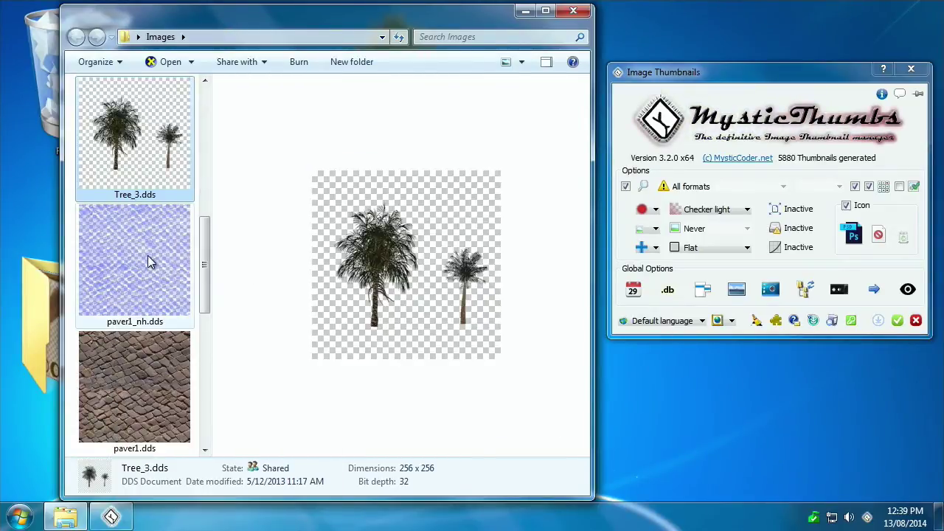
Preview paver1_nh.dds and benji.dds in the Images folder, and return to the preview of Tree_3.dds.
left_click(147, 255)
scroll(141, 322, "down", 3)
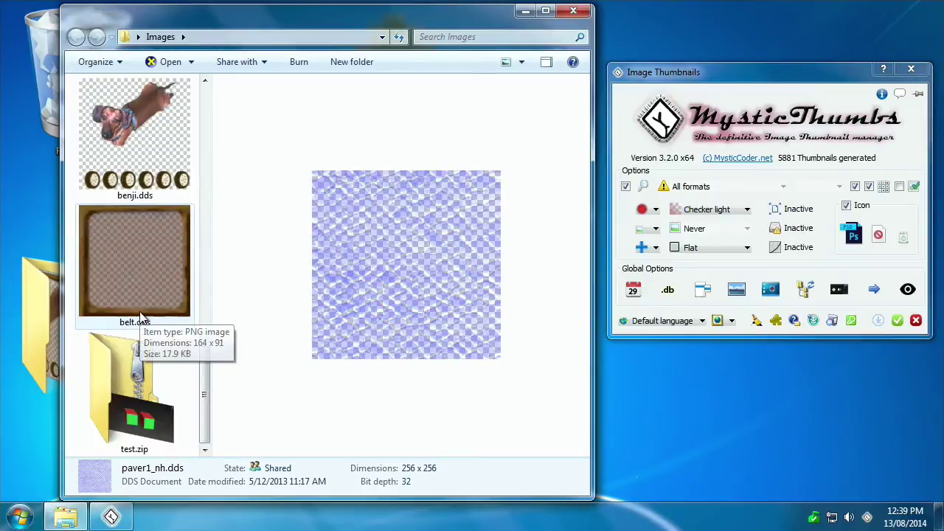
left_click(155, 188)
scroll(127, 334, "up", 10)
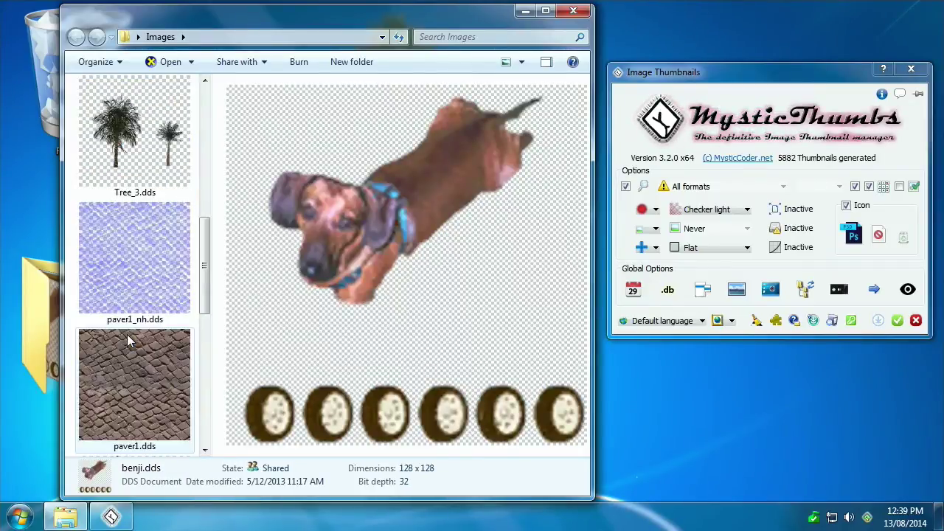
scroll(136, 284, "down", 5)
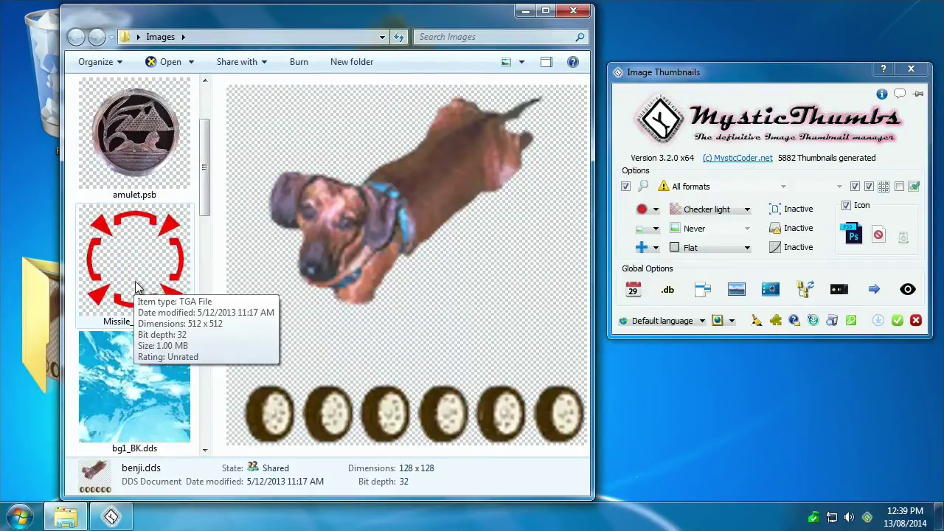
left_click(141, 262)
scroll(148, 264, "down", 2)
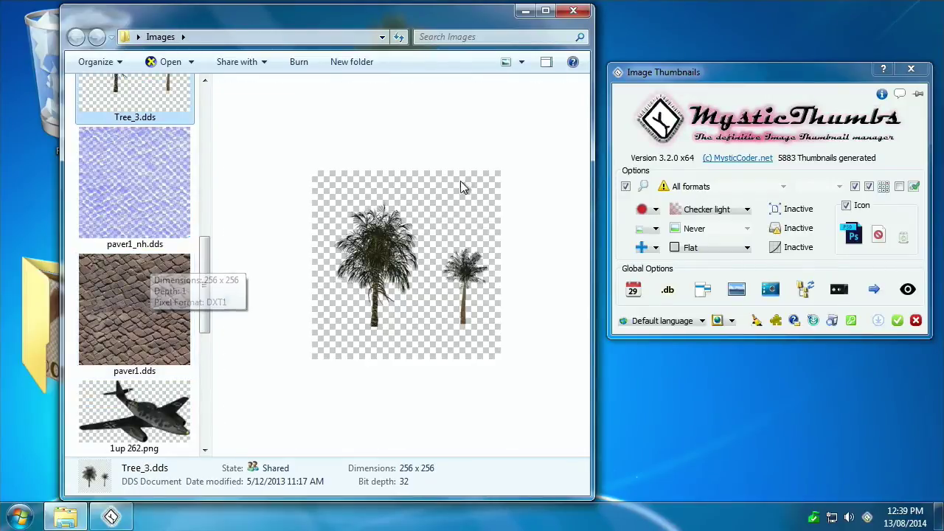
Set the Tree_3.dds thumbnail to Scale up so it fills the preview pane.
right_click(419, 223)
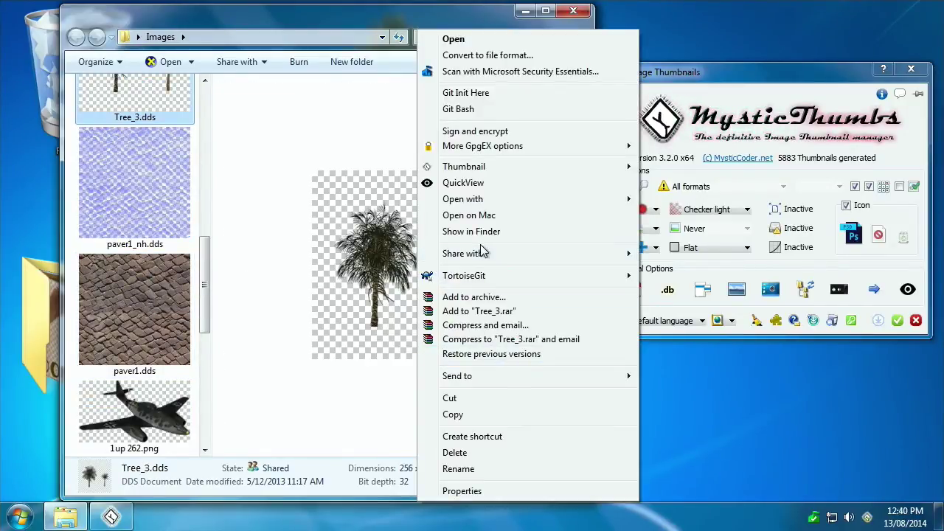
mouse_move(485, 168)
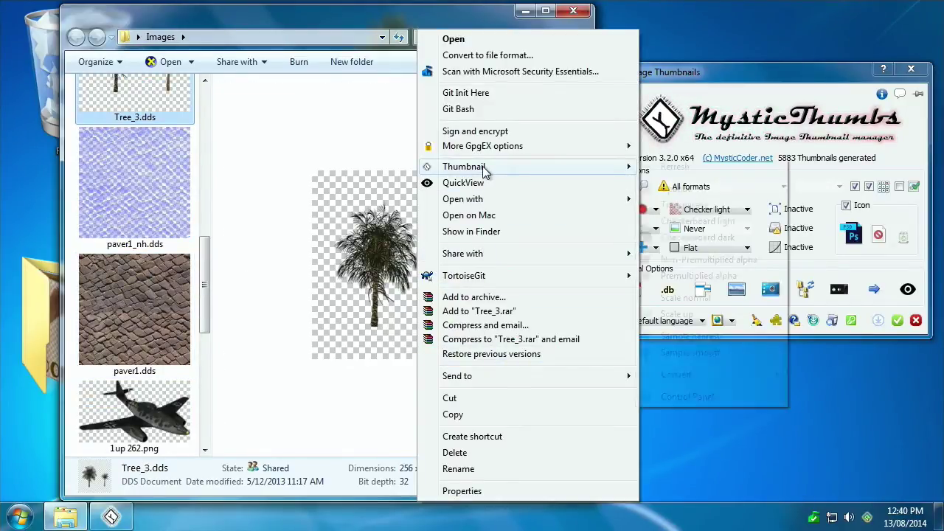
left_click(728, 316)
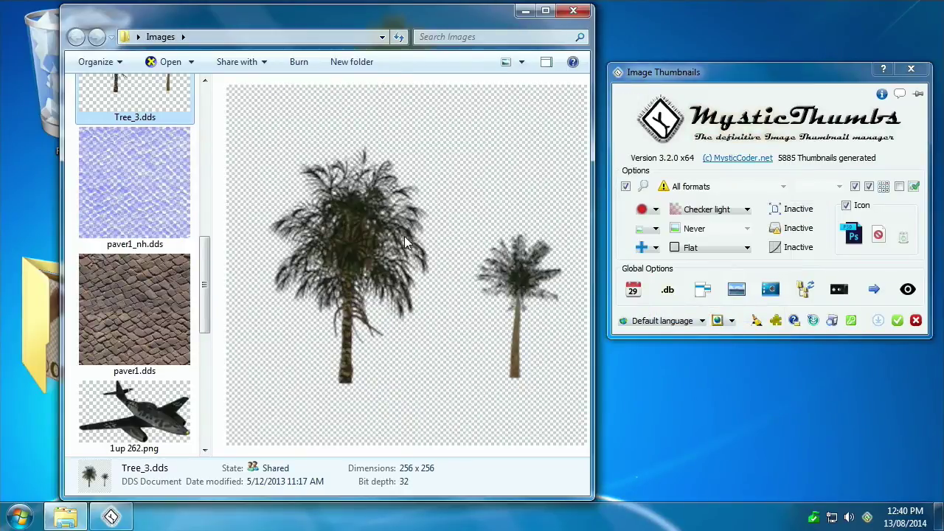
Set the Tree_3.dds thumbnail transparency to Checkerboard dark.
right_click(405, 249)
mouse_move(414, 167)
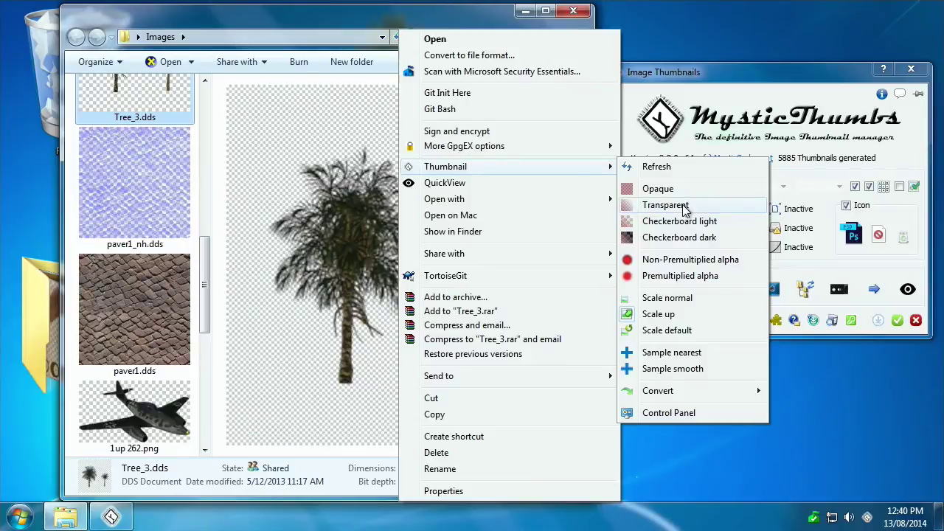
left_click(693, 237)
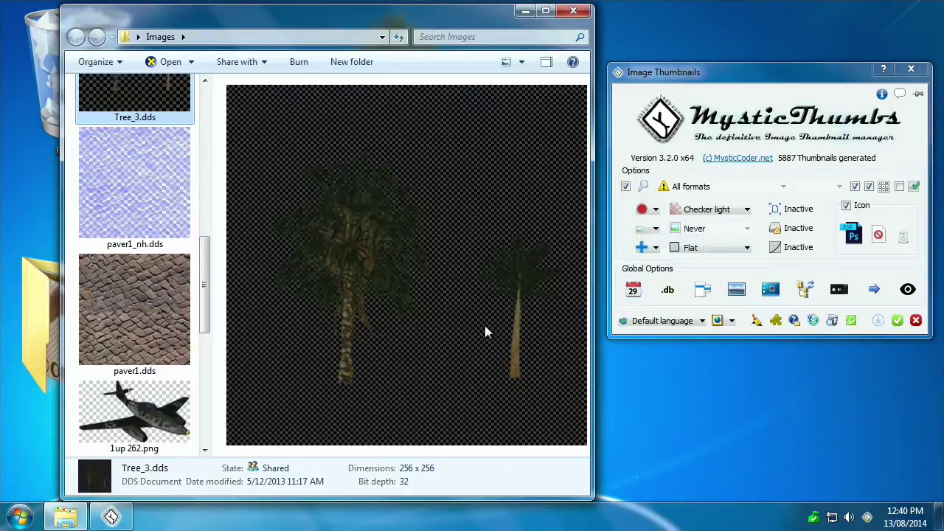
Set the Tree_3.dds thumbnail transparency to Checkerboard light and refresh the thumbnail.
right_click(452, 278)
mouse_move(517, 172)
left_click(738, 221)
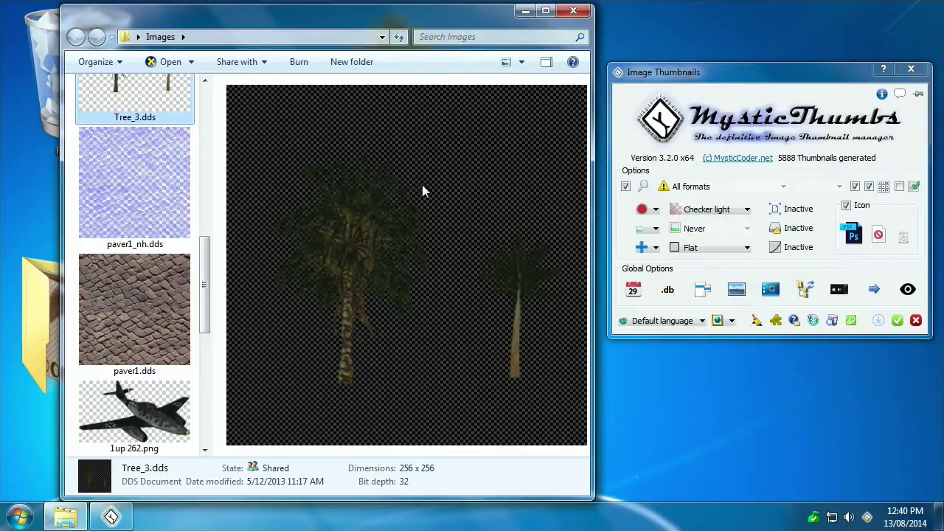
right_click(411, 230)
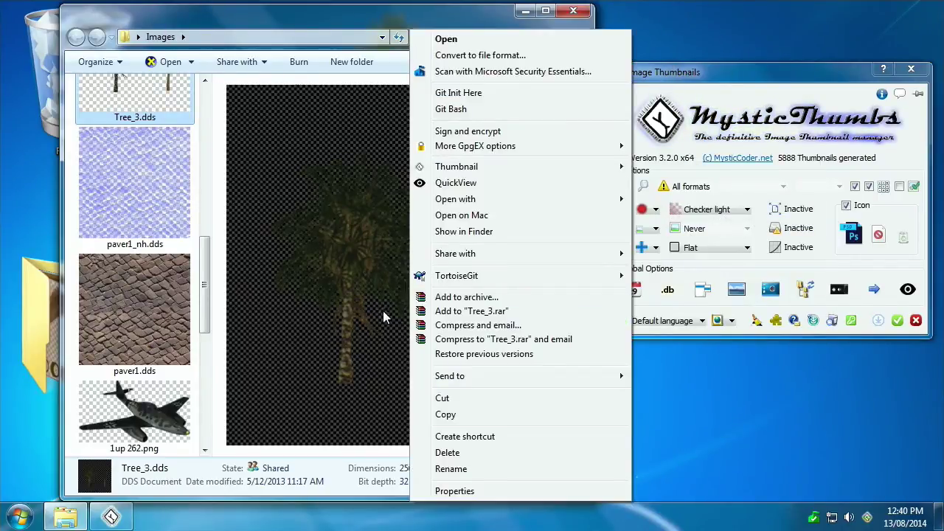
mouse_move(547, 176)
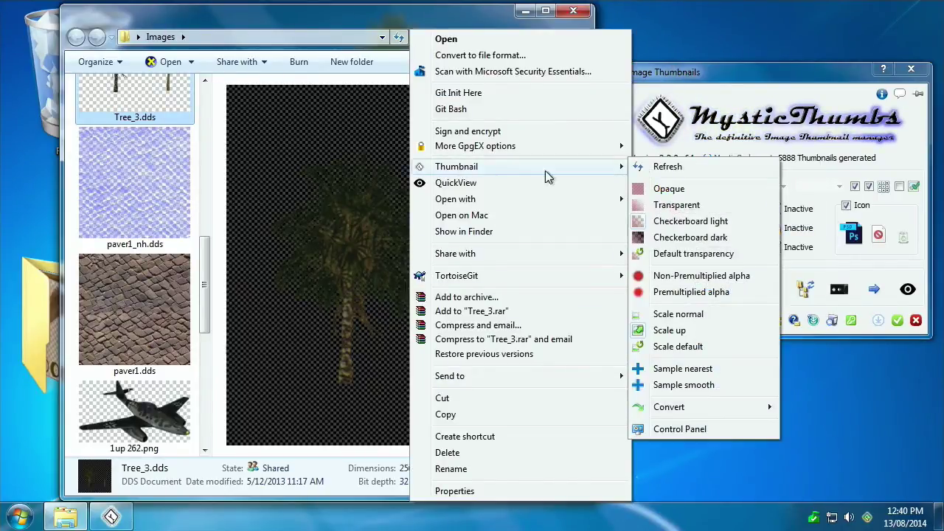
left_click(668, 167)
Try Sample nearest on the Tree_3.dds thumbnail and return its sampling to the default.
right_click(425, 227)
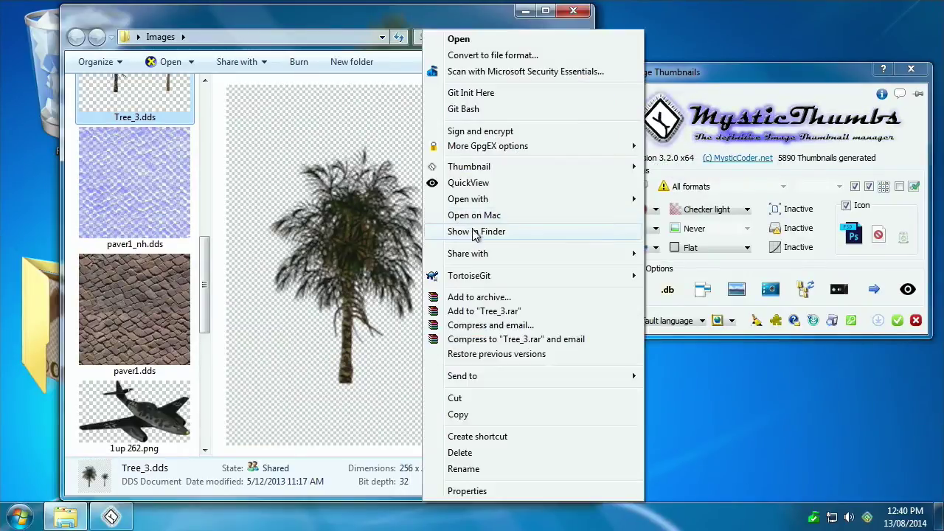
mouse_move(546, 167)
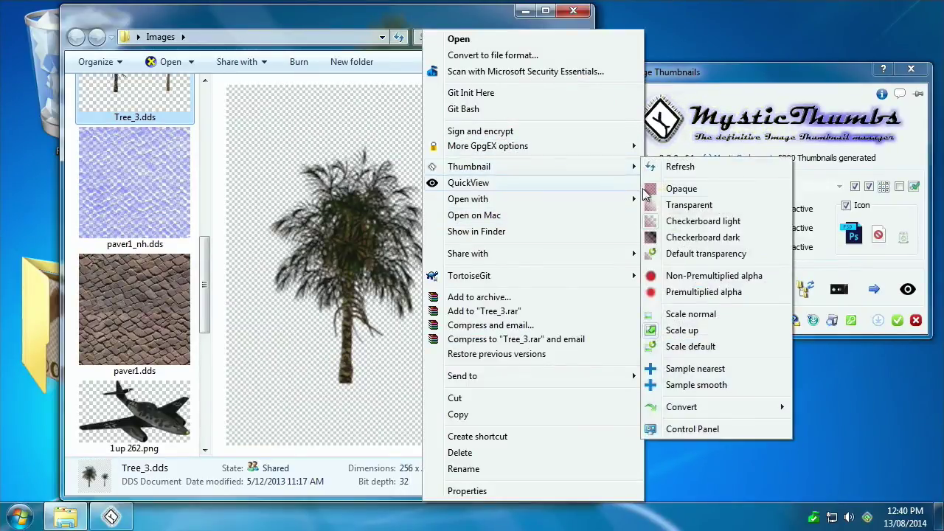
left_click(695, 370)
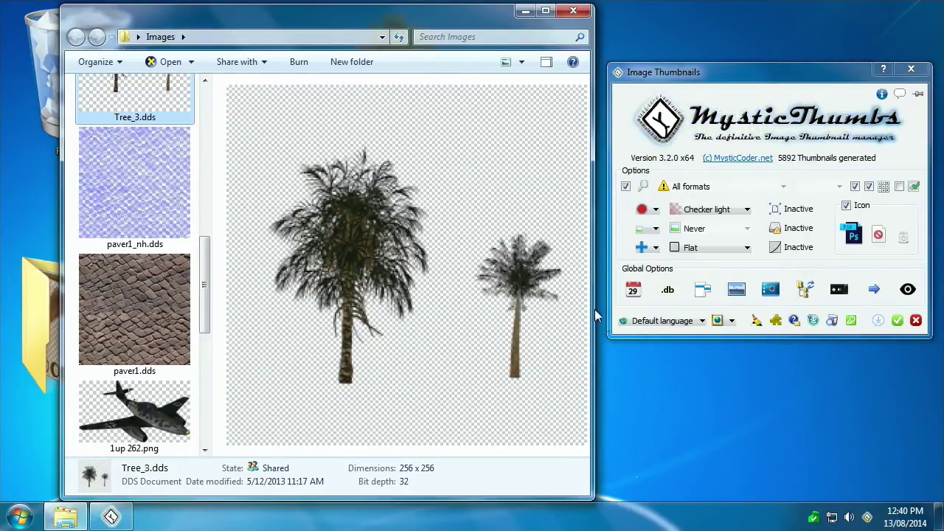
right_click(496, 283)
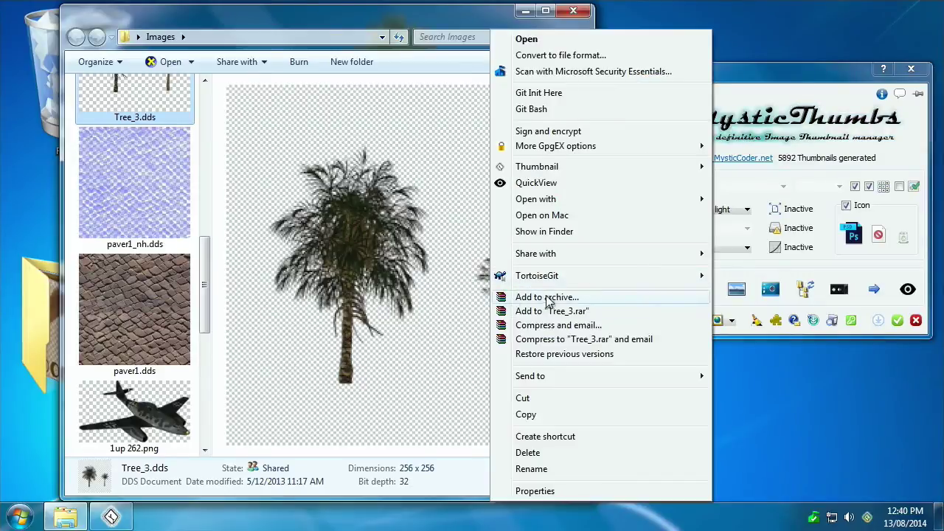
mouse_move(550, 167)
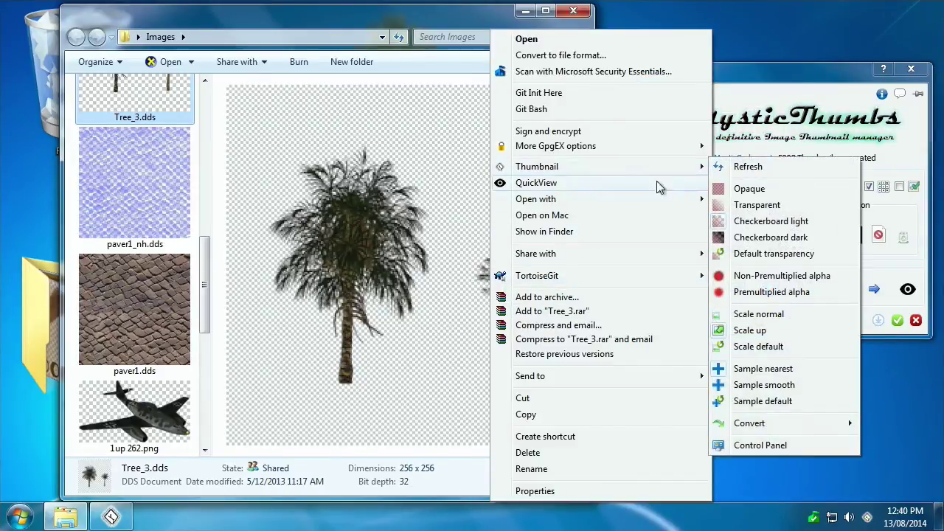
left_click(765, 402)
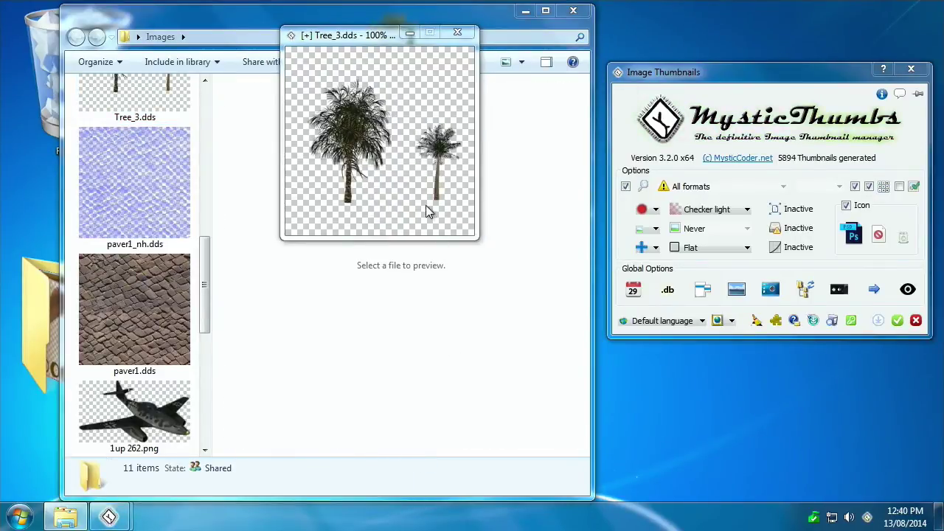
Browse in QuickView from Tree_3.dds to missile_lock.tga, try widening the viewer window, and close it.
scroll(429, 207, "down", 3)
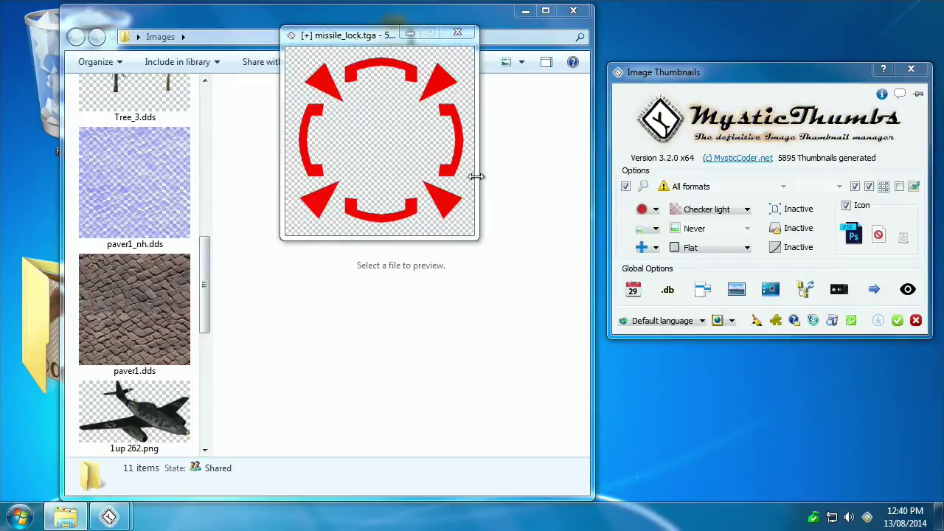
left_click_drag(477, 176, 790, 176)
key("Escape")
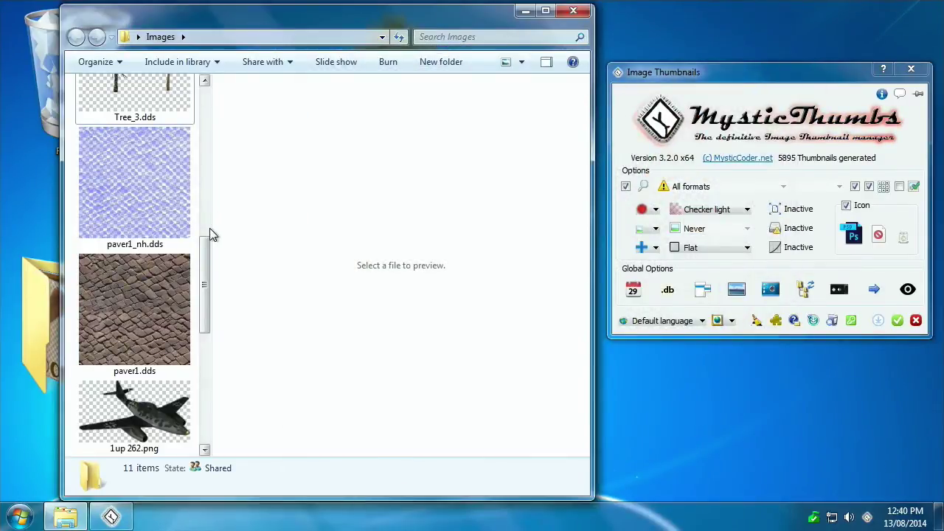
Hide the Images folder's preview pane, select belt.dds, and enlarge the details pane.
left_click(545, 62)
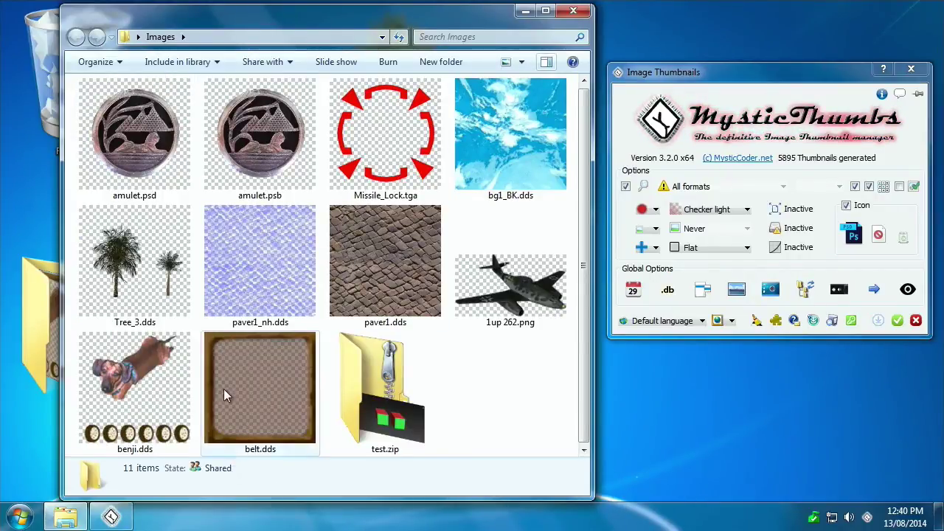
left_click(239, 443)
left_click_drag(247, 457, 251, 398)
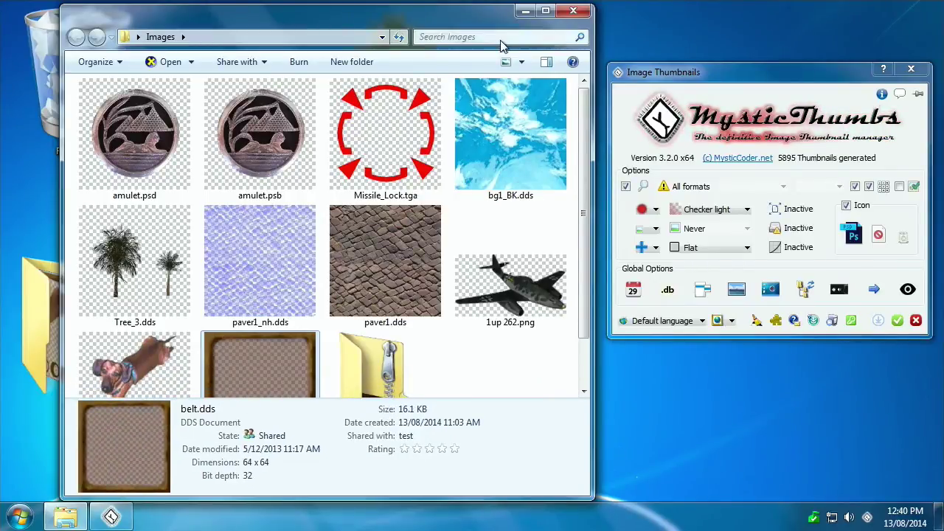
Check the Images folder window's layout options for the details, preview and navigation panes.
left_click(121, 62)
mouse_move(150, 198)
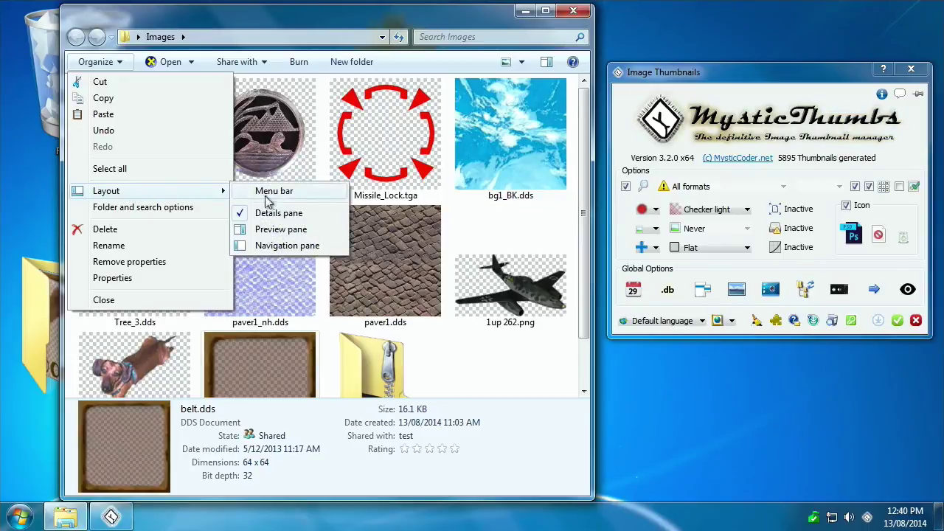
left_click(490, 421)
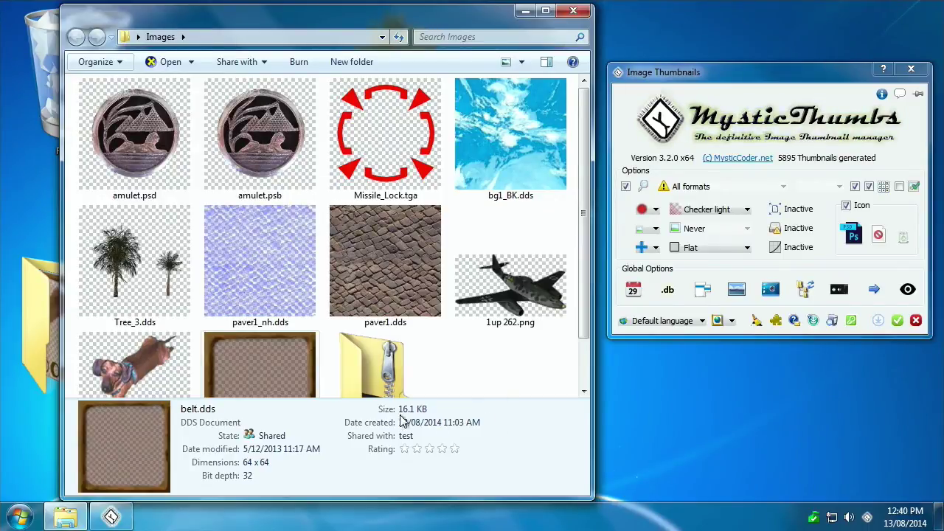
View the file details of Missile_Lock.tga, Tree_3.dds, amulet.psd, paver1.dds, paver1_nh.dds and 1up 262.png one after another.
left_click(354, 166)
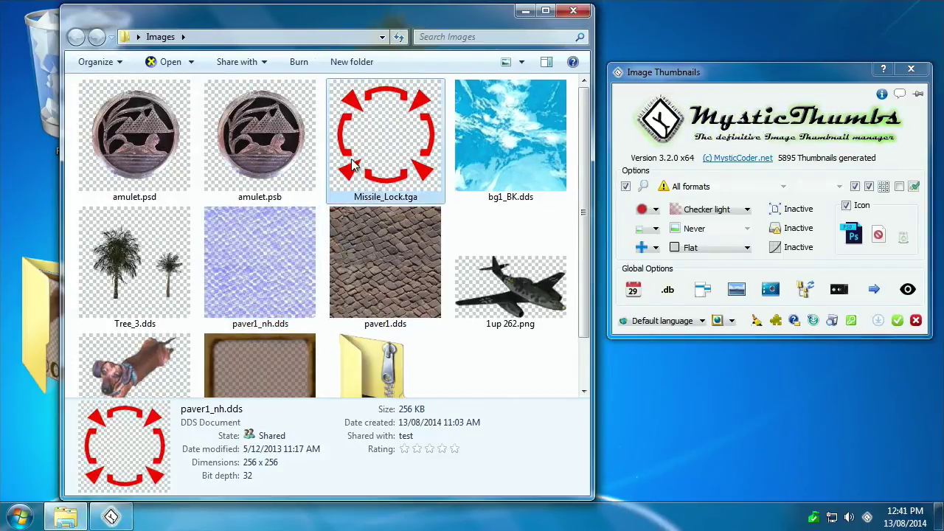
left_click(182, 277)
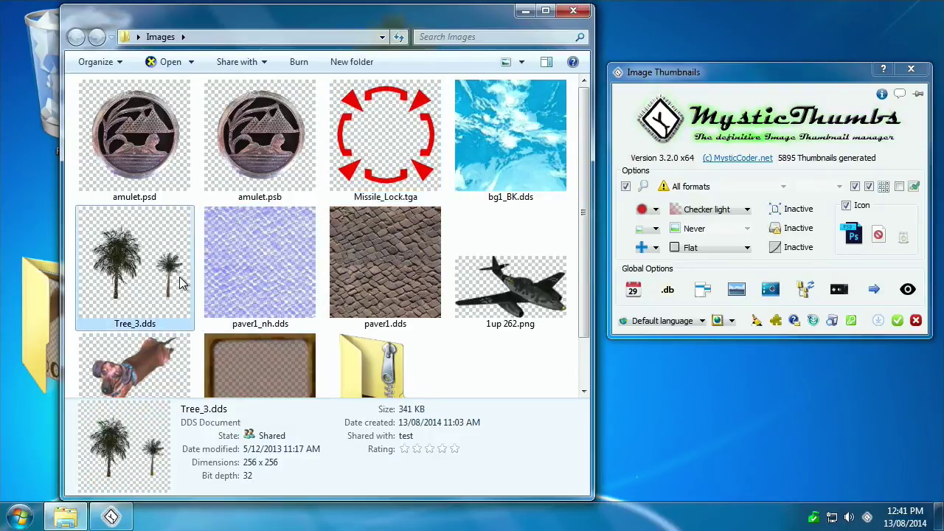
left_click(188, 174)
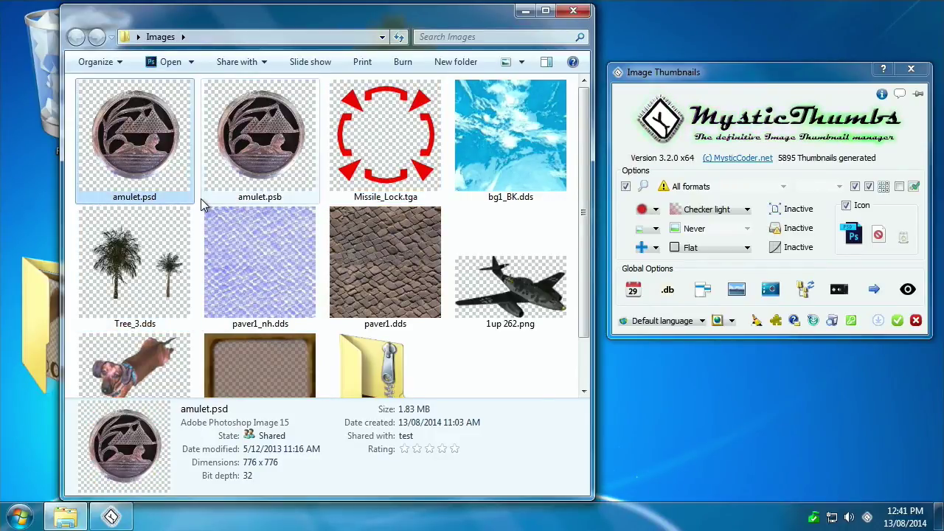
left_click(369, 270)
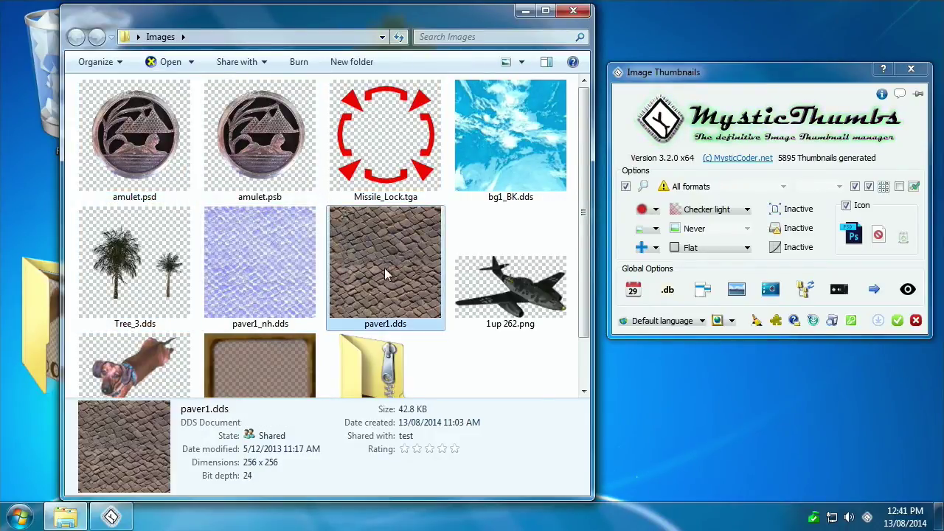
left_click(267, 276)
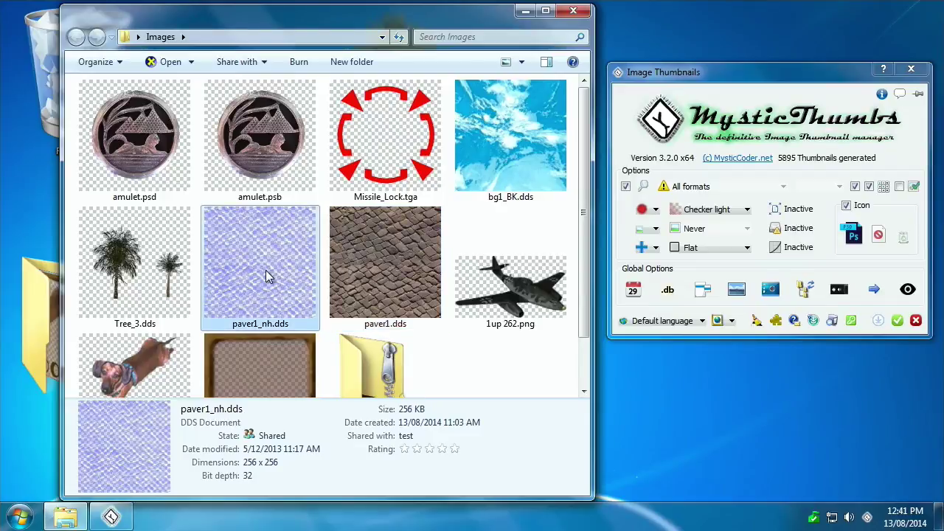
left_click(358, 240)
left_click(491, 278)
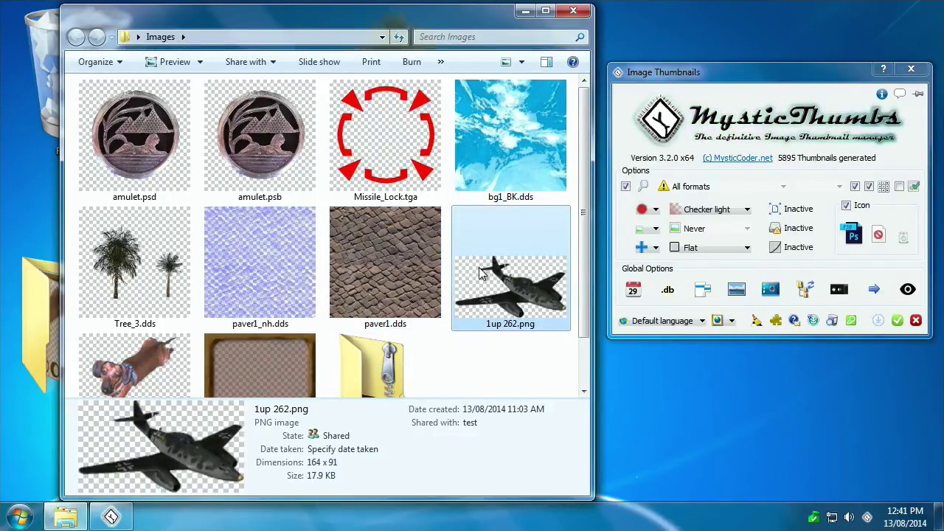
Shrink the details pane back to its two-line height and check its available size options.
left_click_drag(336, 399, 358, 458)
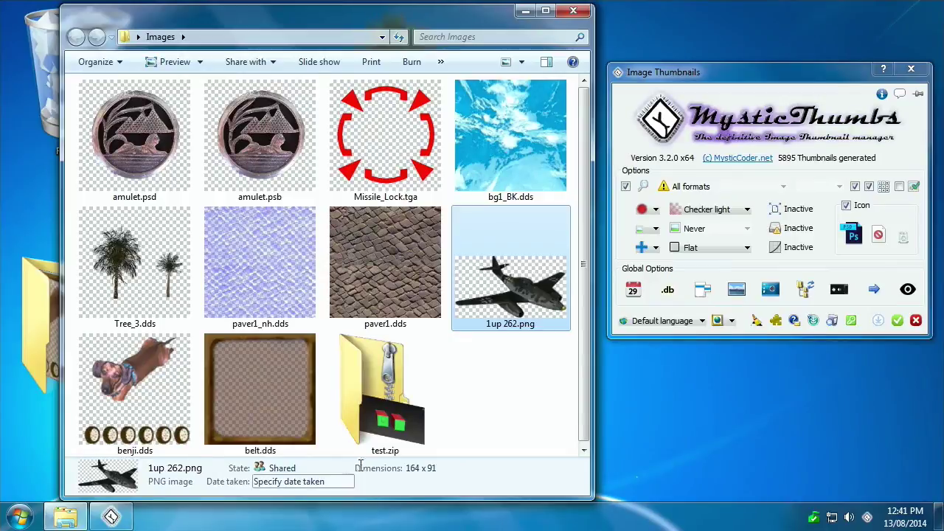
right_click(417, 472)
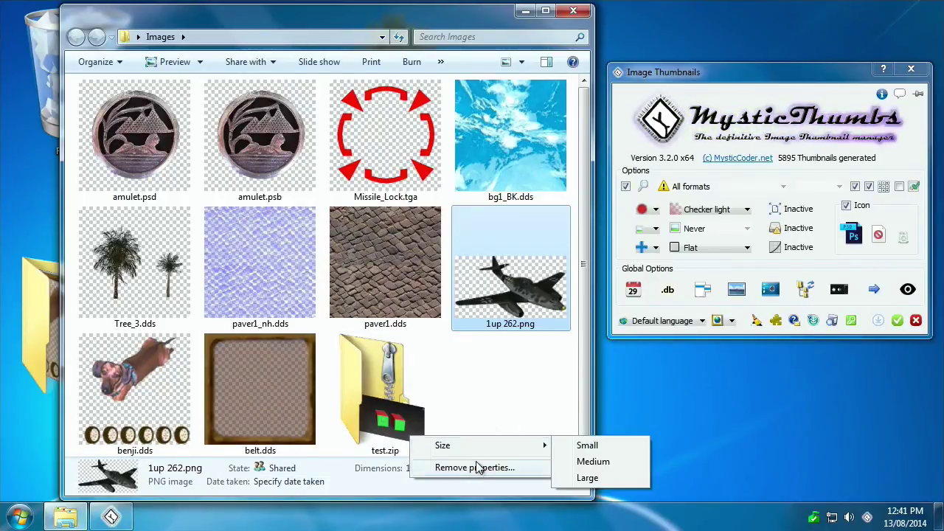
key("Escape")
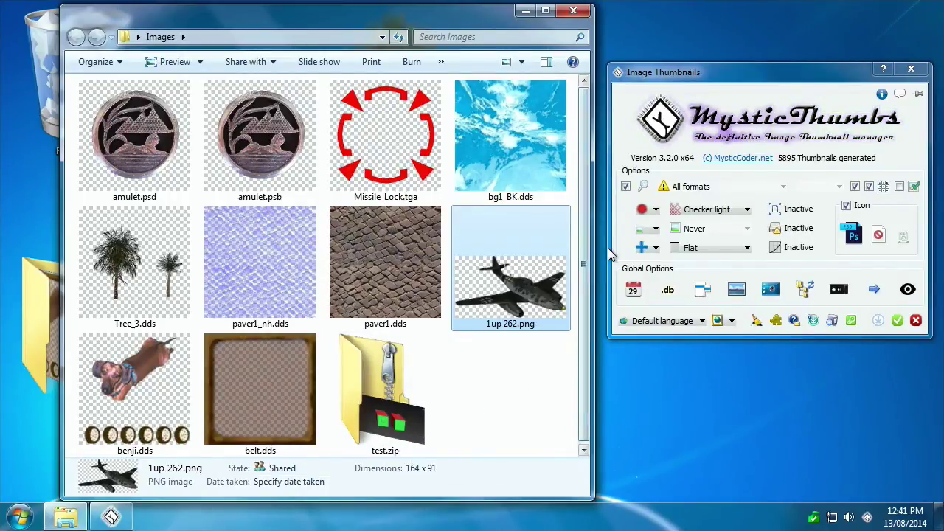